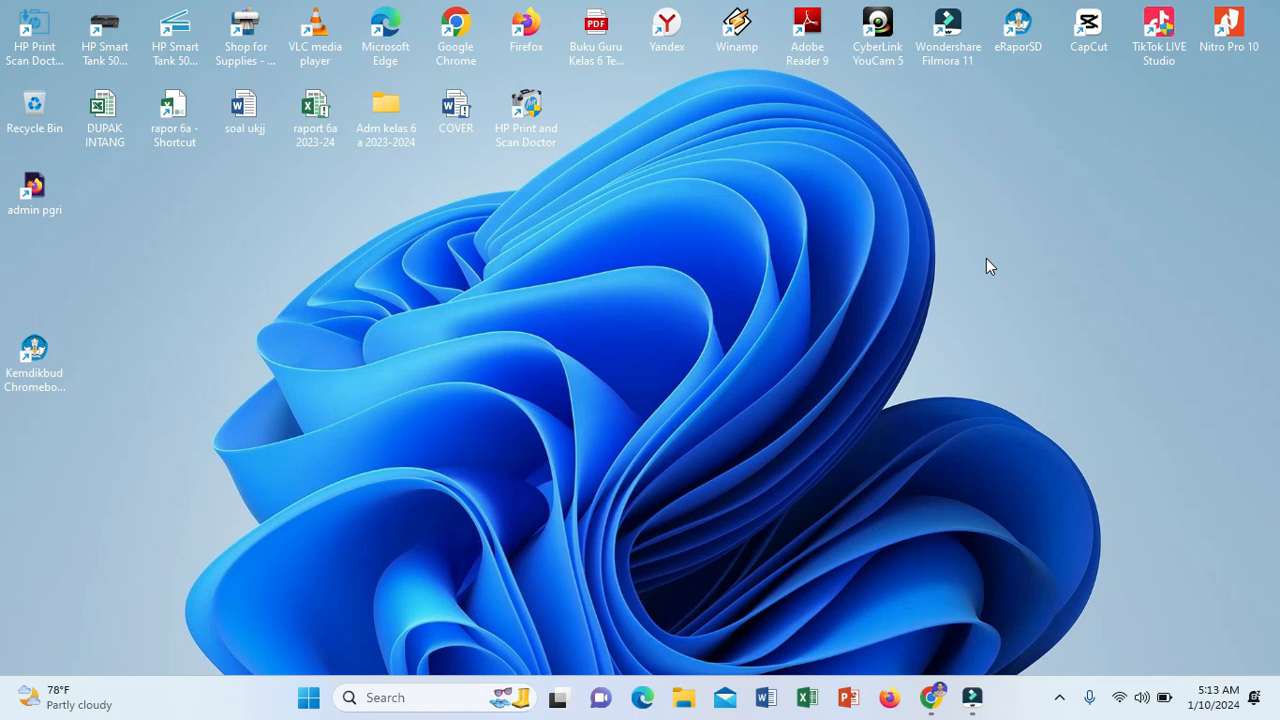
Step: Switch to Chrome, open Pengelolaan Kinerja from Pengembangan diri on the Merdeka Mengajar home page, and continue the performance planning
left_click(933, 697)
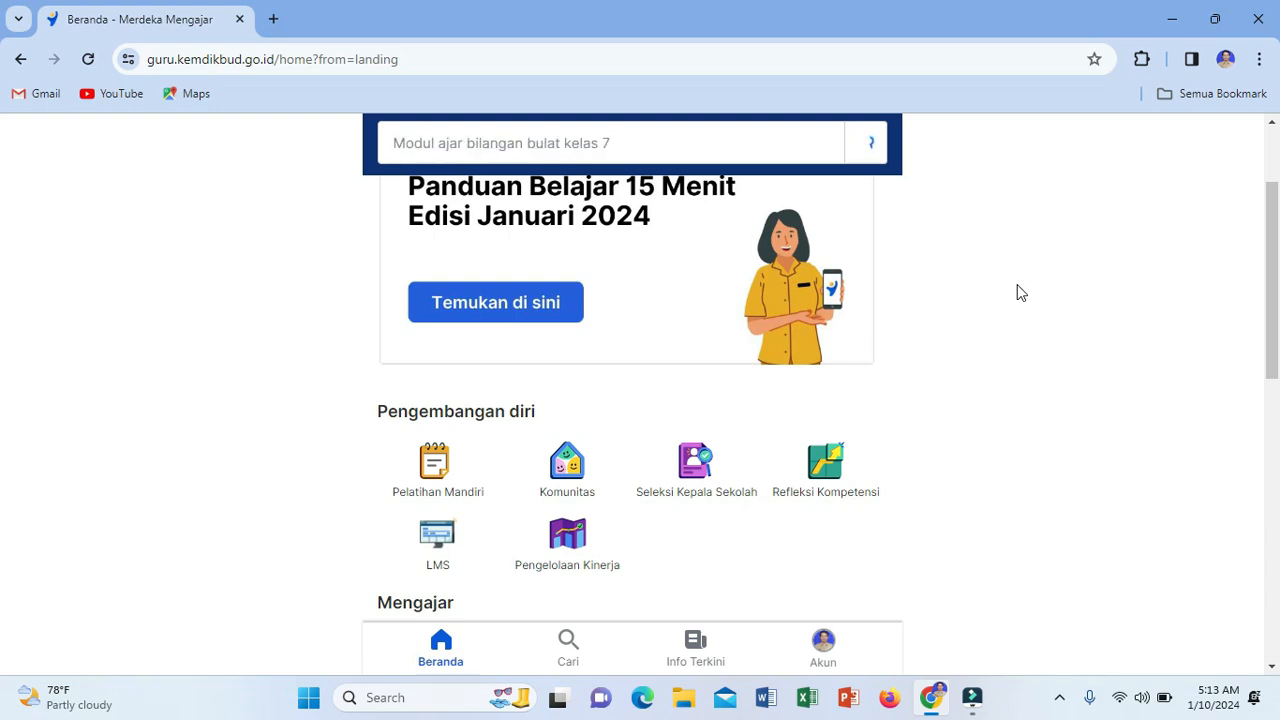
left_click_drag(1276, 288, 1278, 324)
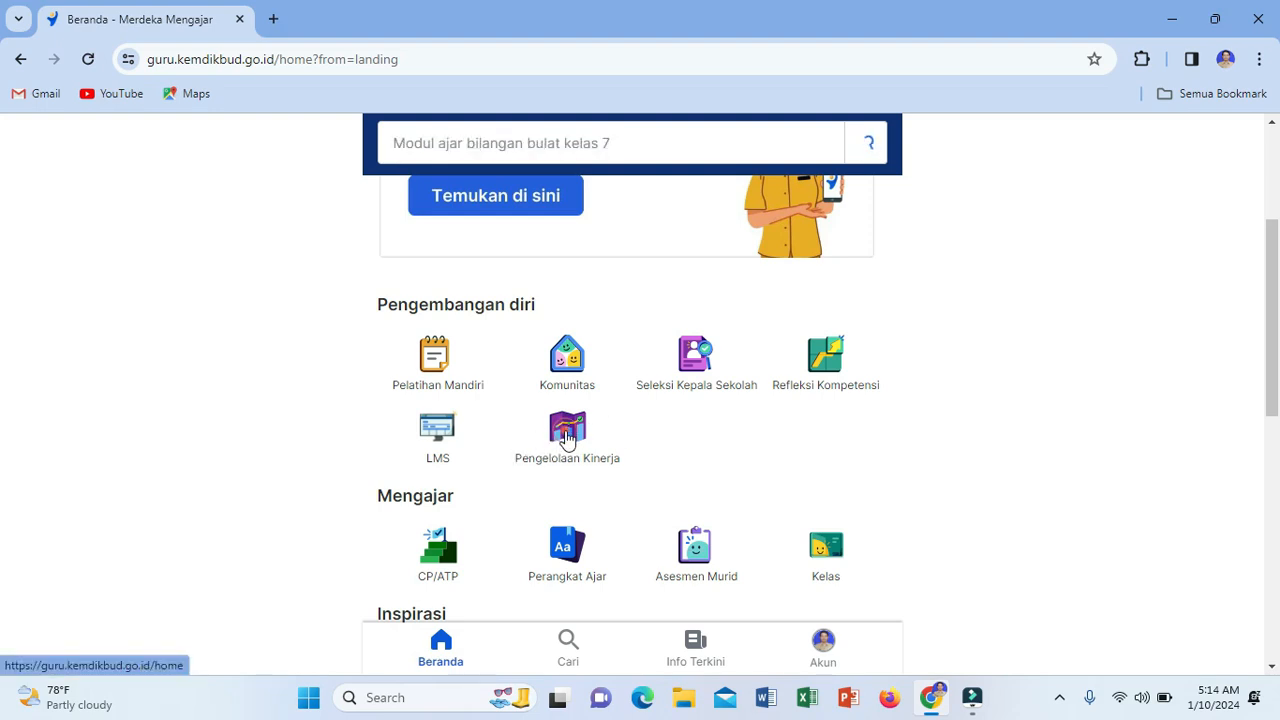
left_click(567, 432)
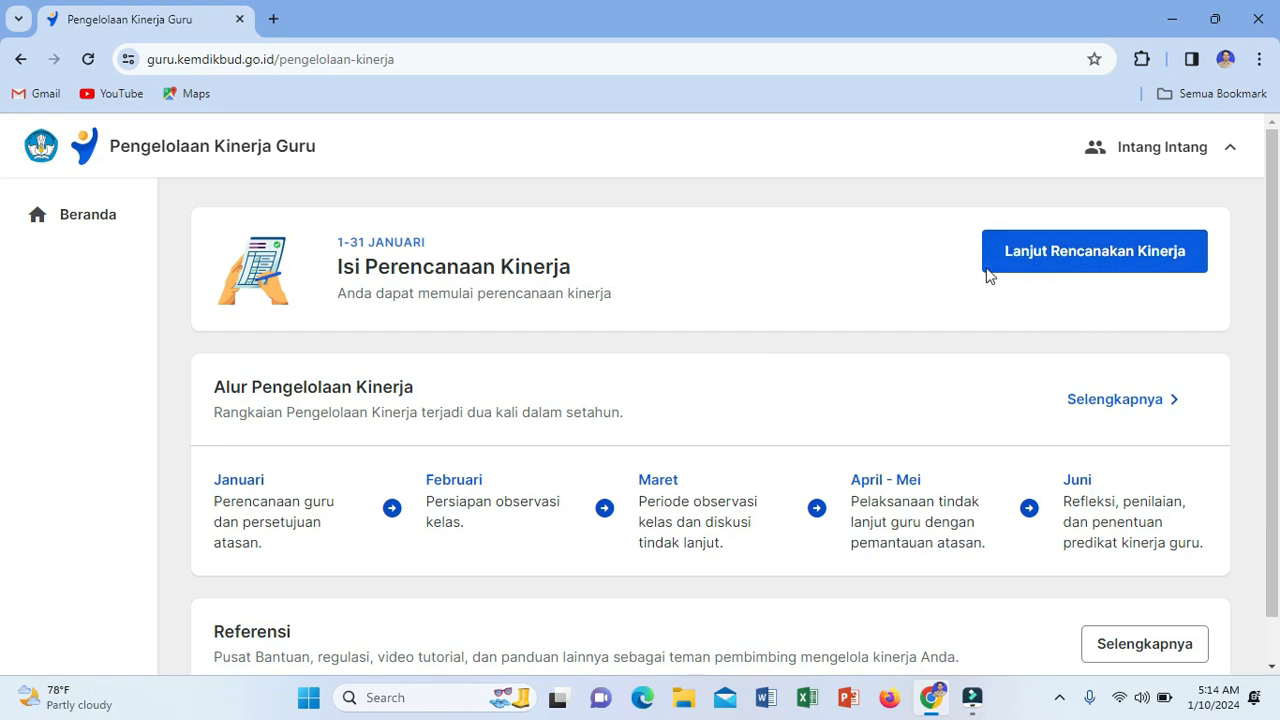
left_click(1087, 262)
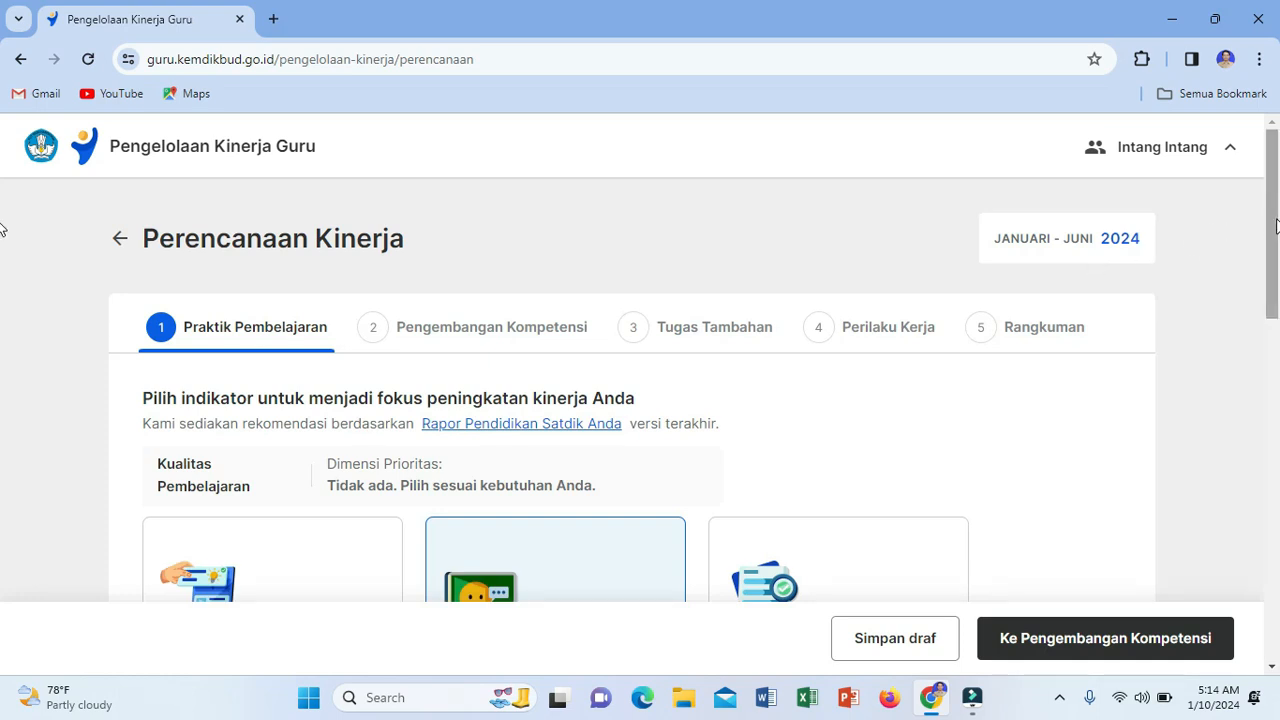
Step: Review the school's Rapor Pendidikan ratings for the Kualitas Pembelajaran dimensions and dismiss the report
left_click_drag(1275, 232, 1278, 270)
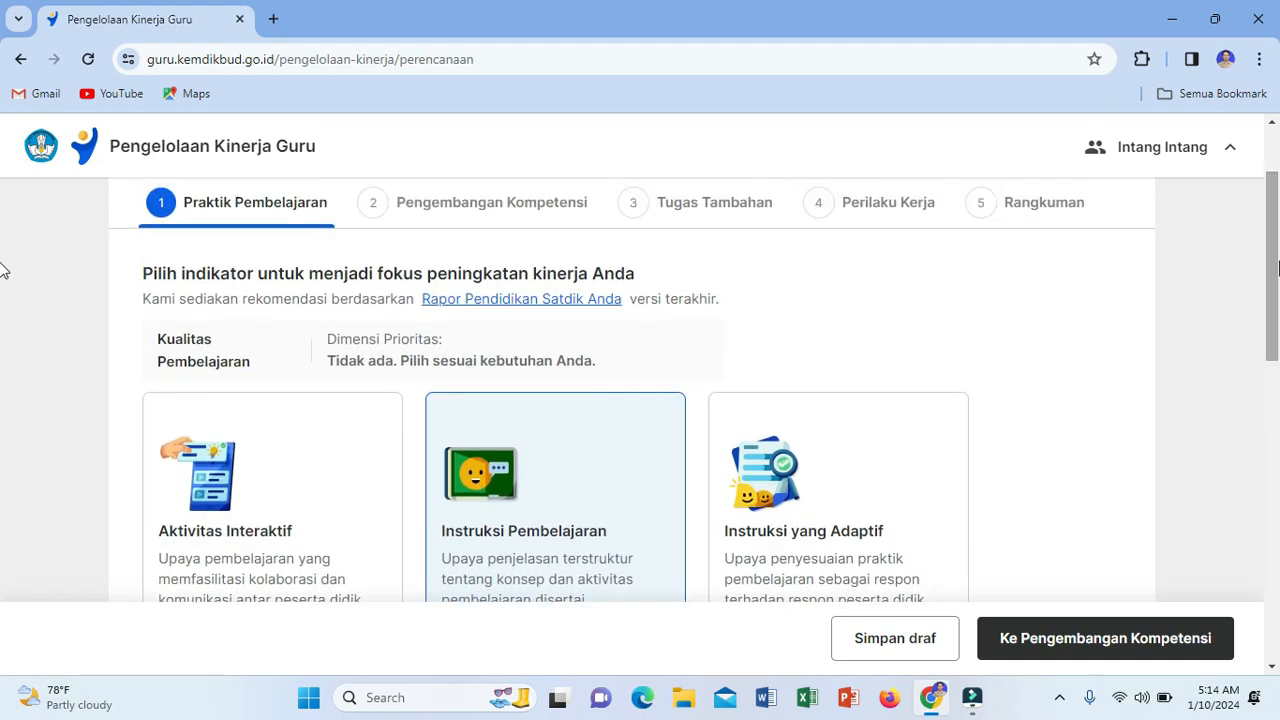
left_click(557, 304)
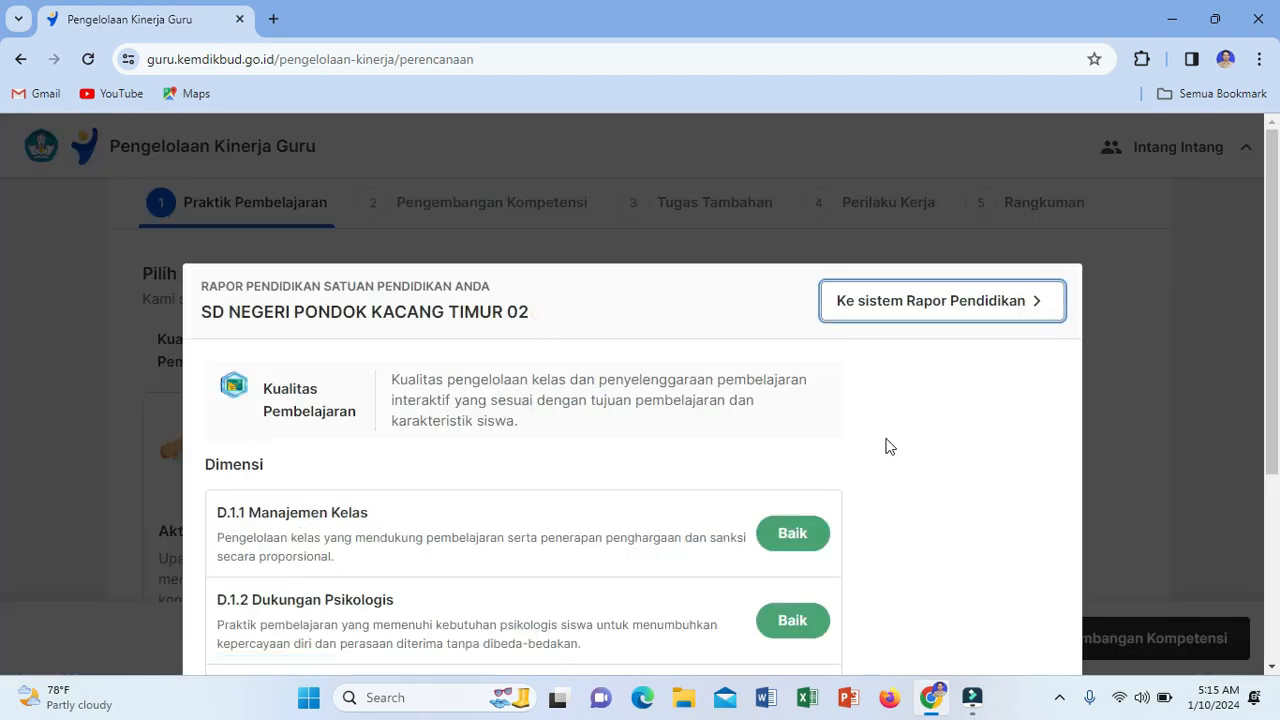
left_click_drag(1275, 340, 1278, 464)
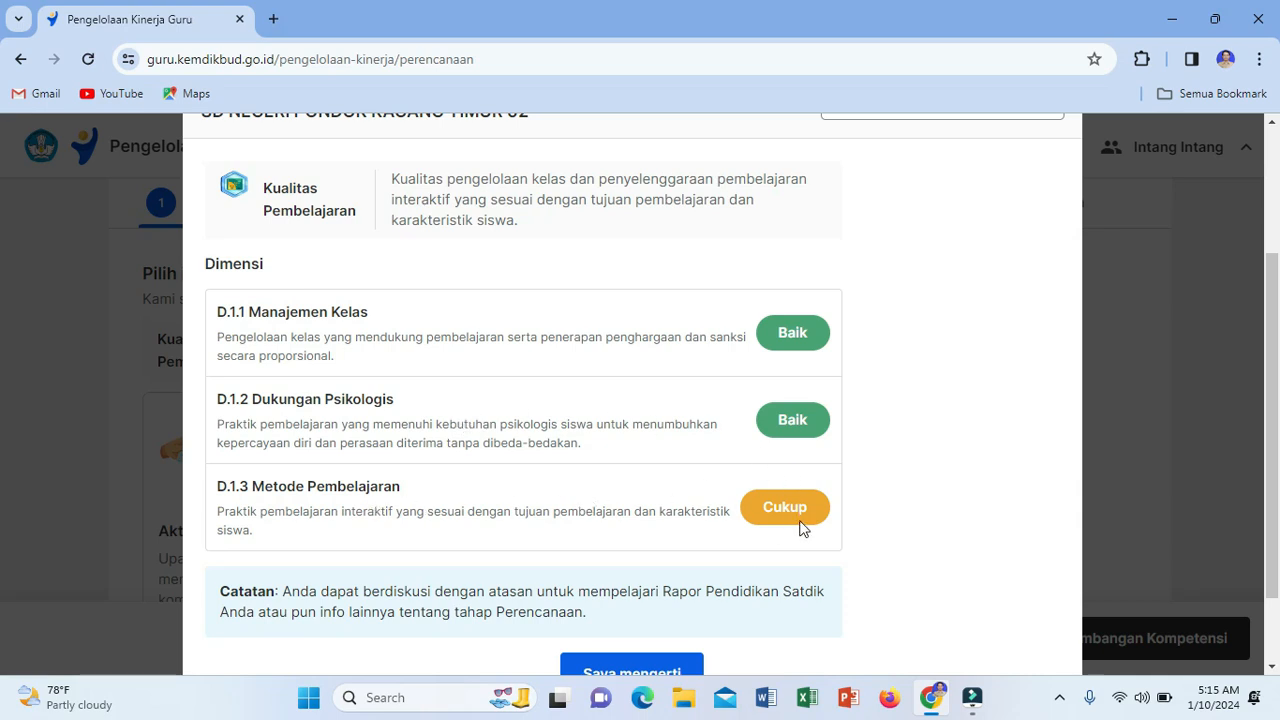
left_click_drag(1274, 462, 1274, 508)
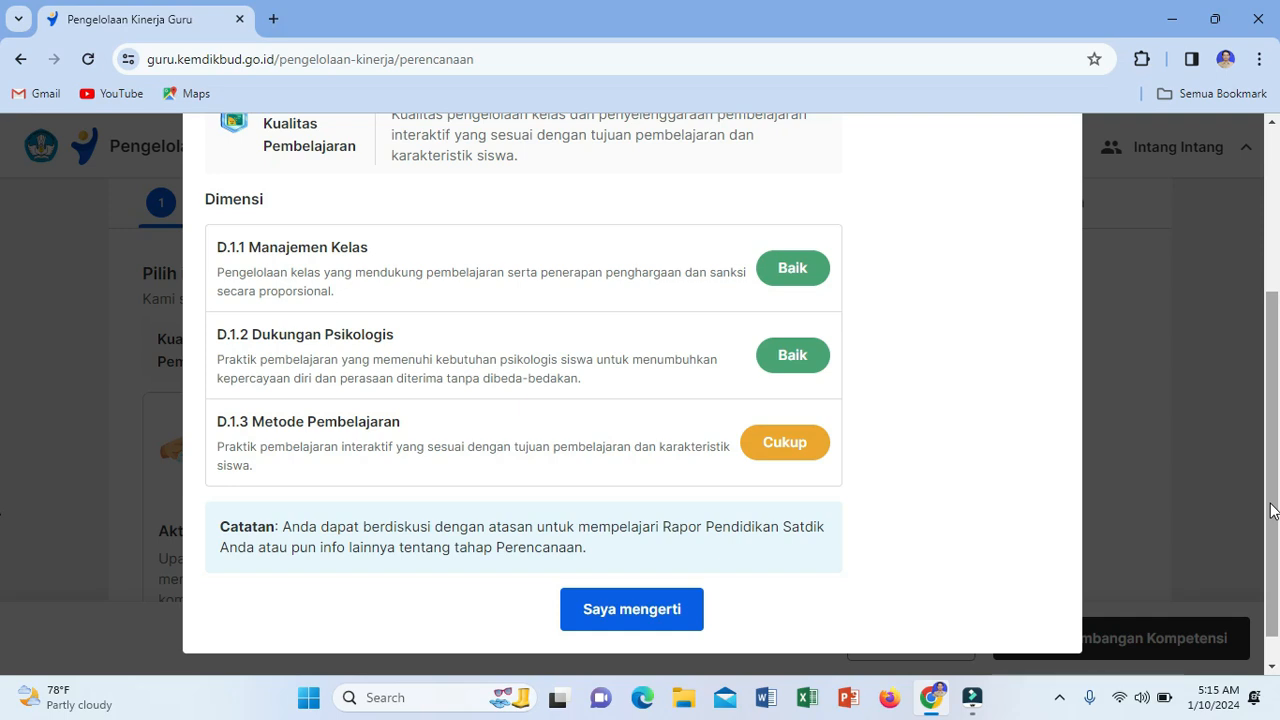
left_click_drag(1272, 510, 1277, 423)
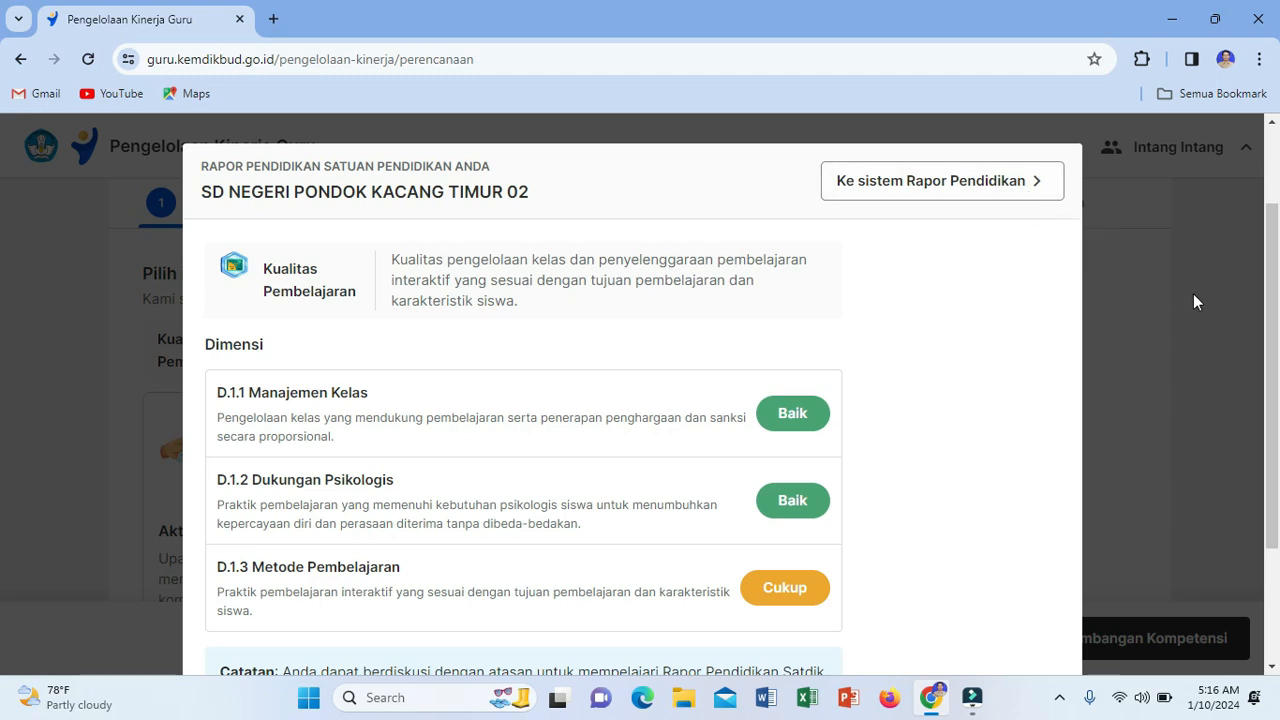
left_click_drag(1274, 297, 1278, 437)
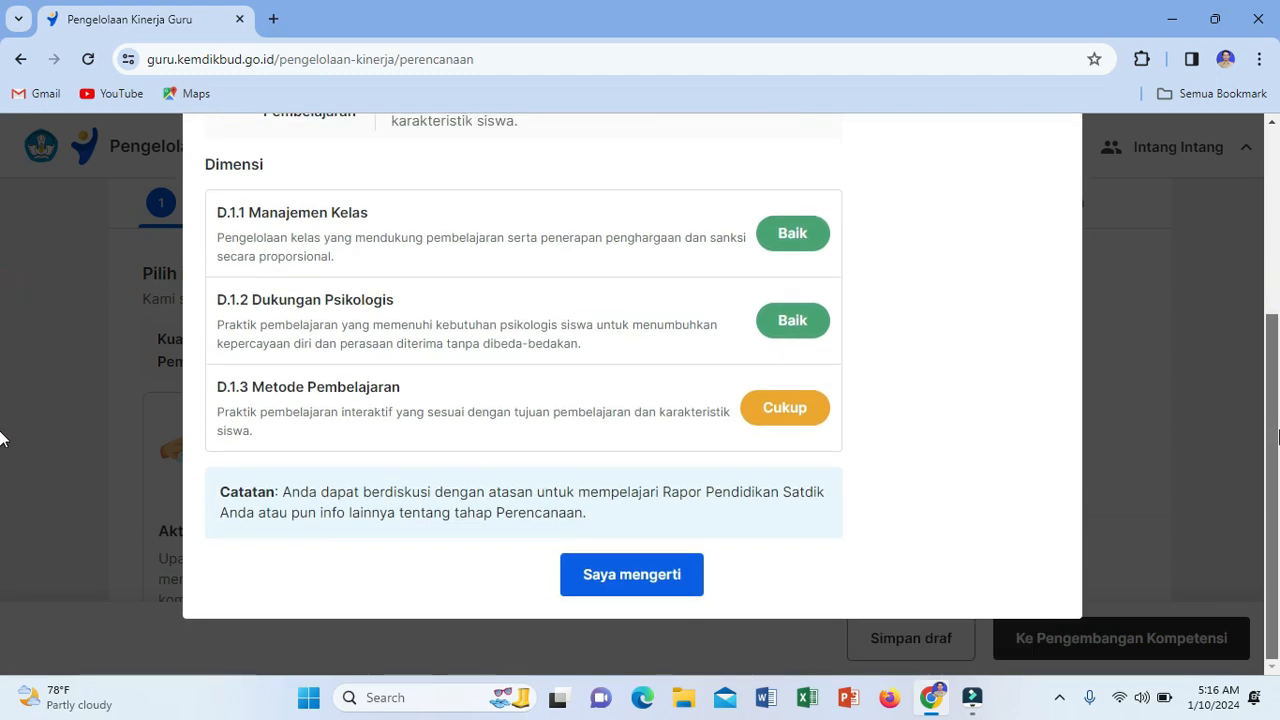
left_click(661, 586)
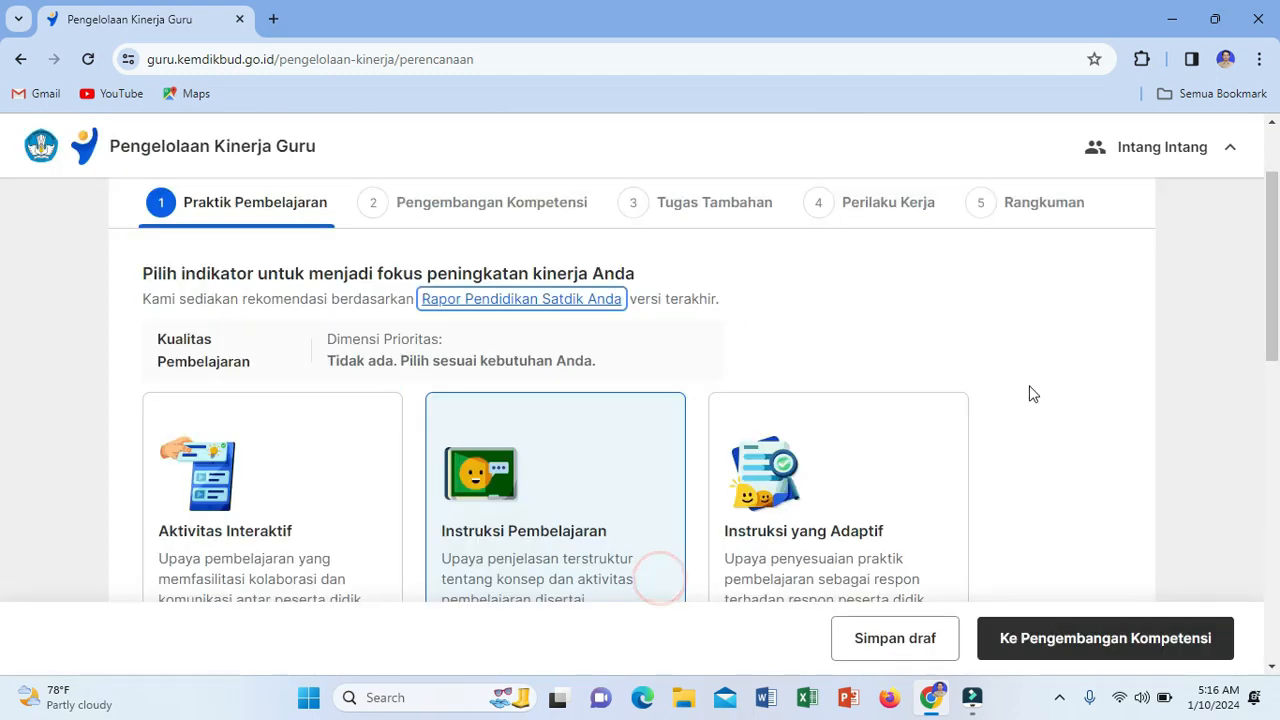
Step: Try selecting the indicators Aktivitas Interaktif, Instruksi Pembelajaran and Instruksi yang Adaptif in turn as the performance focus
left_click(1275, 295)
left_click_drag(1275, 295, 1276, 373)
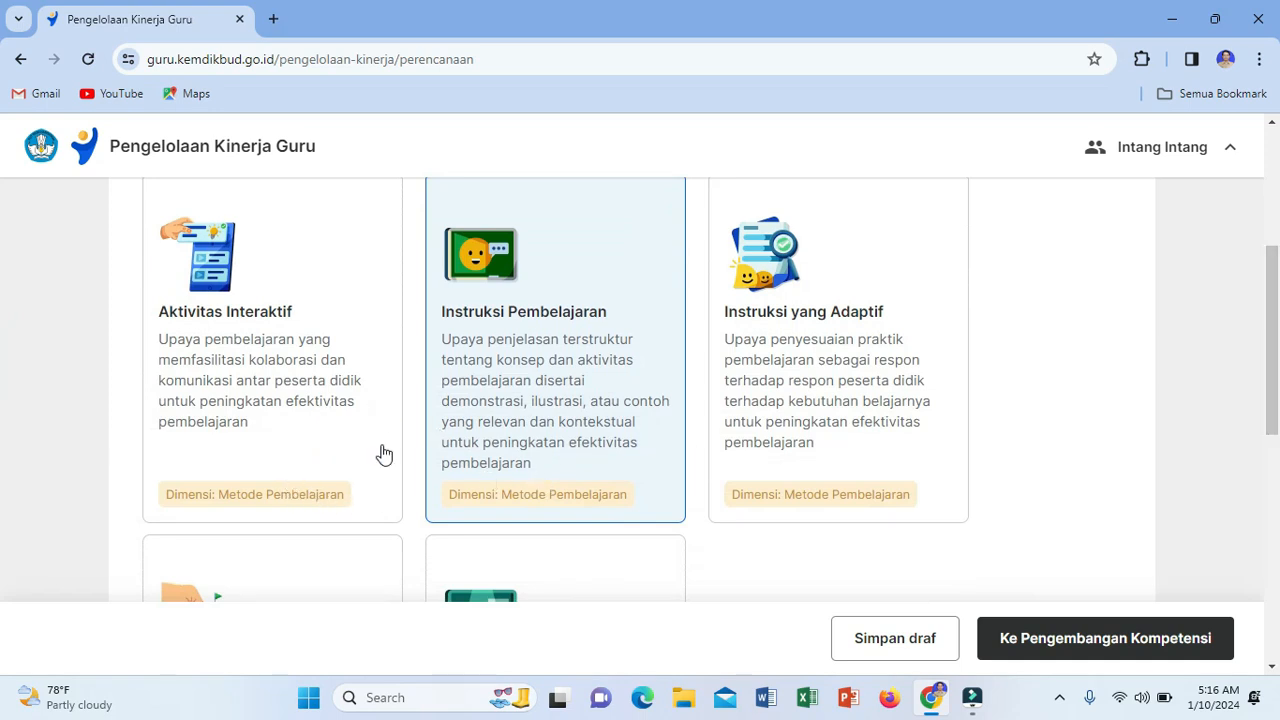
mouse_move(1277, 392)
left_mouse_down()
mouse_move(1278, 543)
mouse_move(1270, 381)
left_mouse_up()
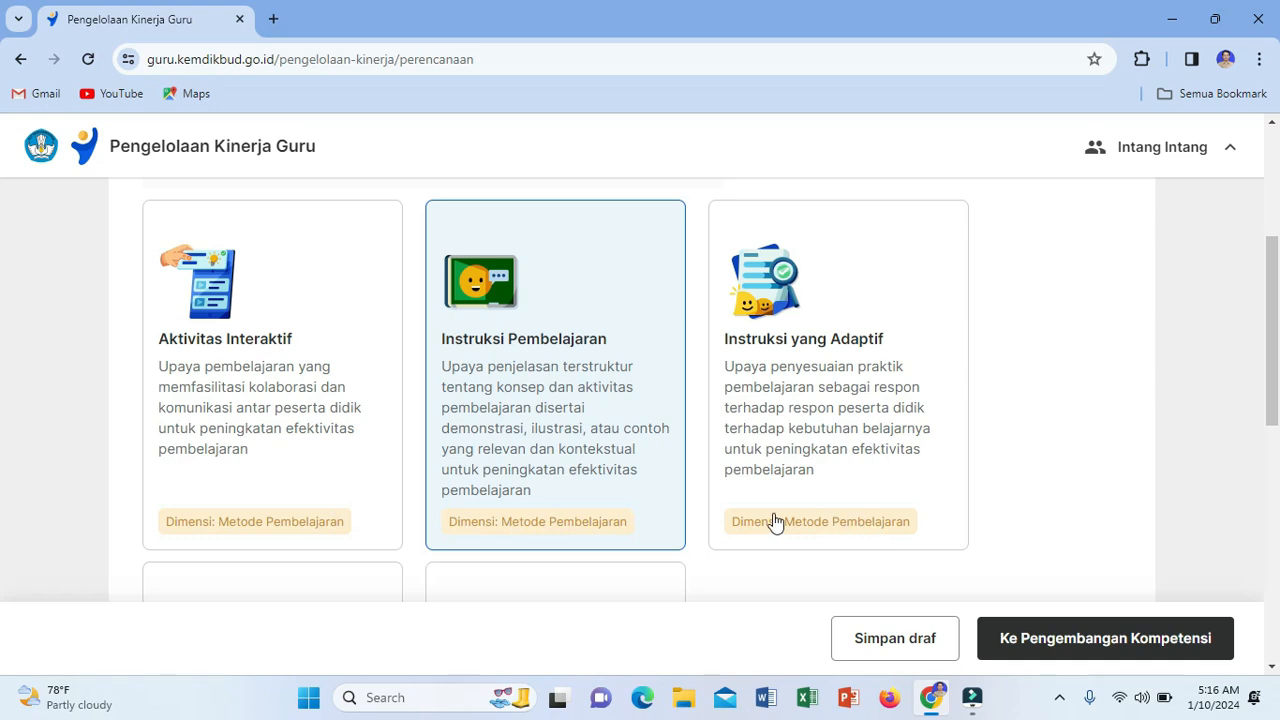
left_click(313, 491)
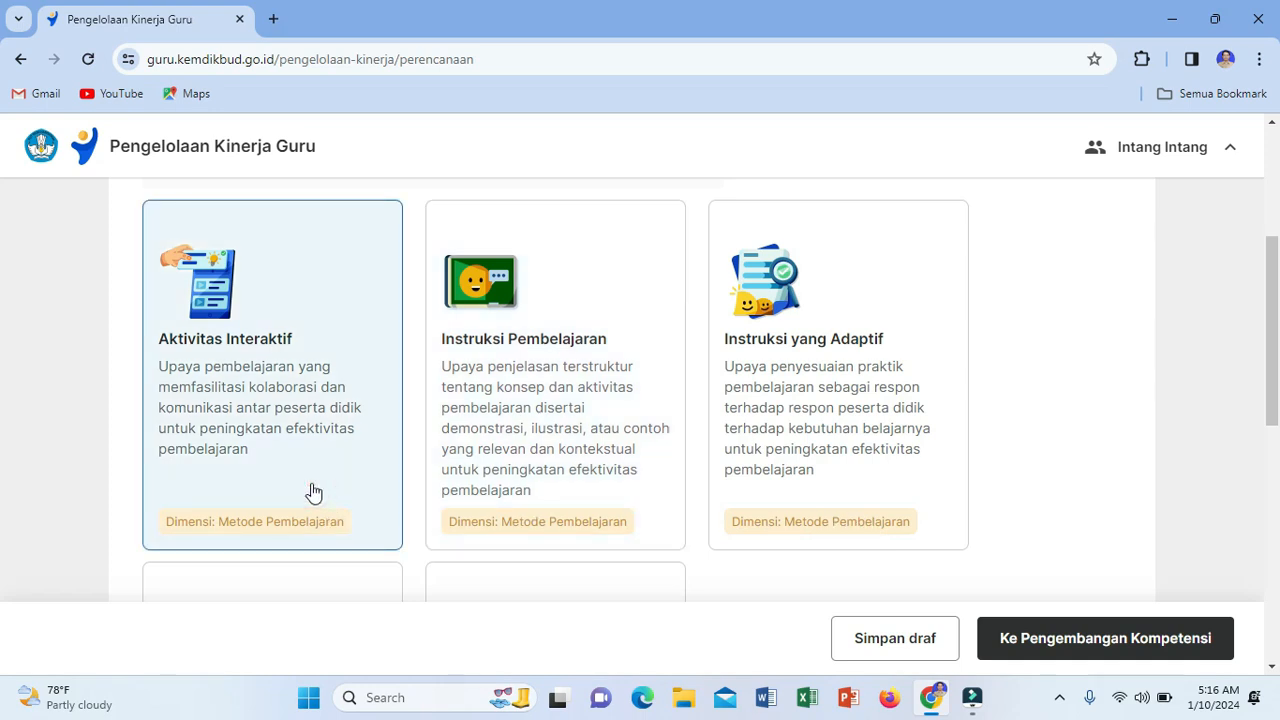
left_click(502, 478)
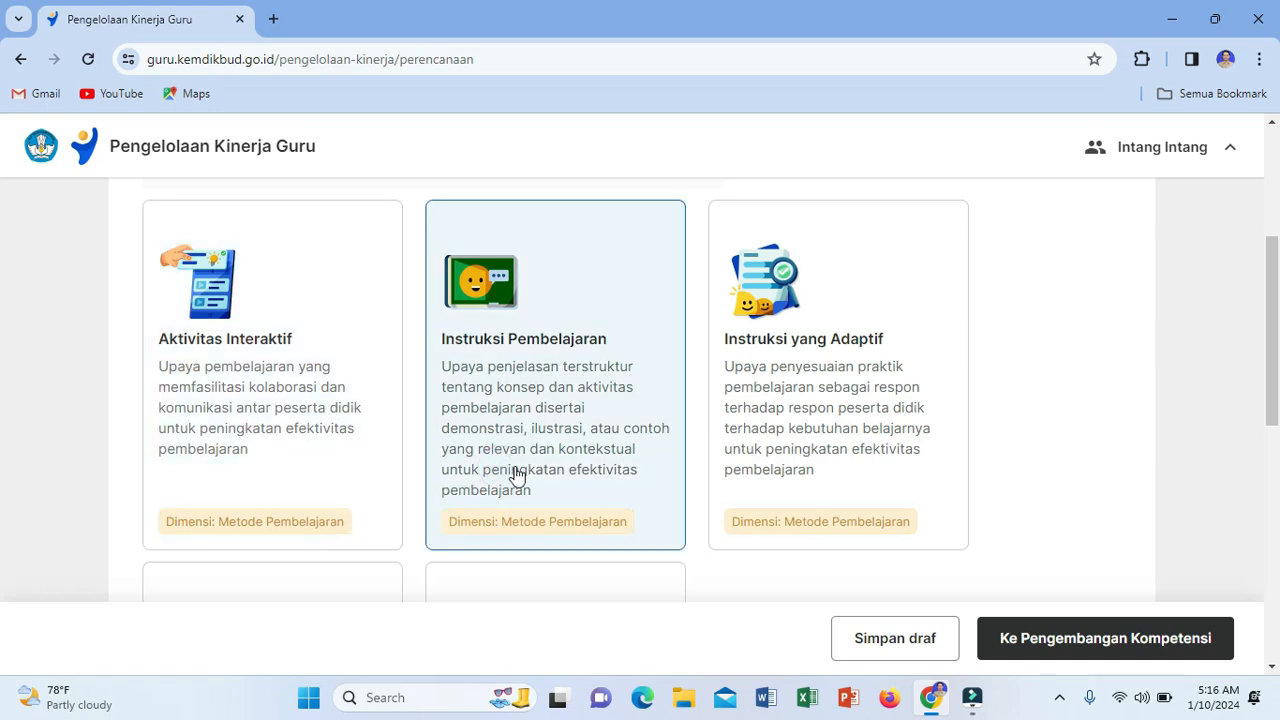
left_click(783, 437)
left_click(268, 461)
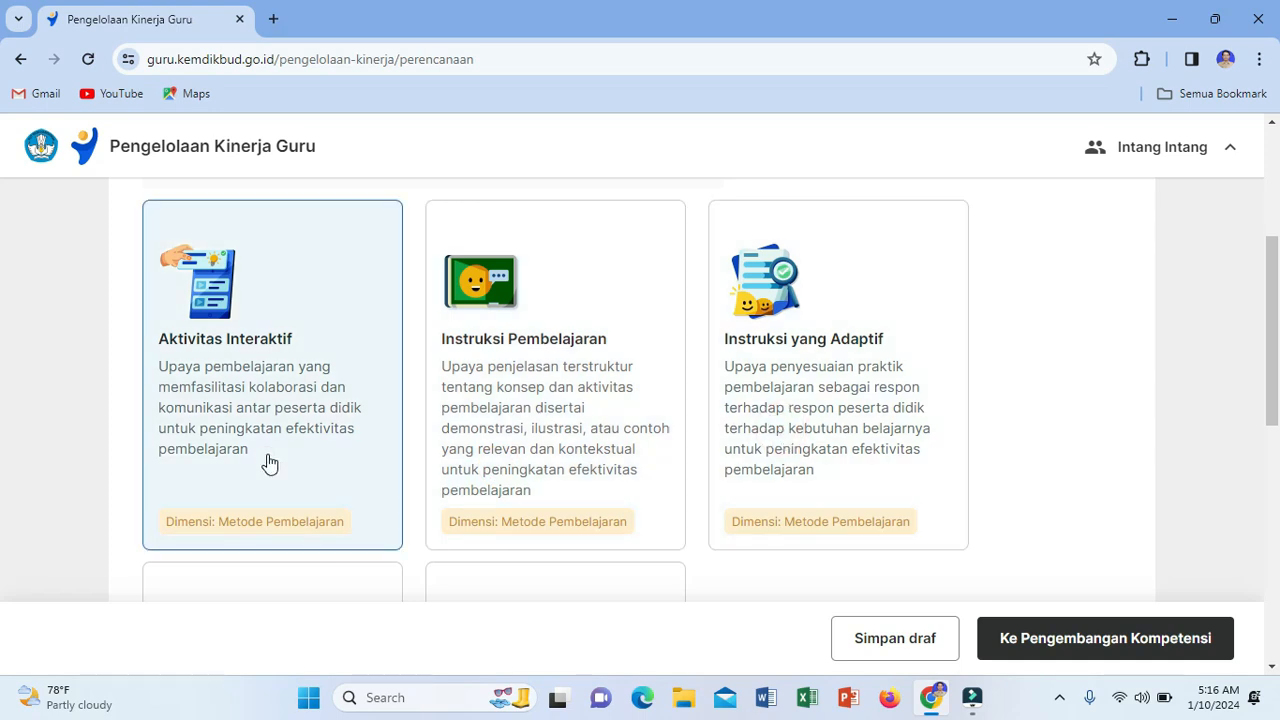
left_click(268, 461)
left_click(523, 394)
left_click(815, 382)
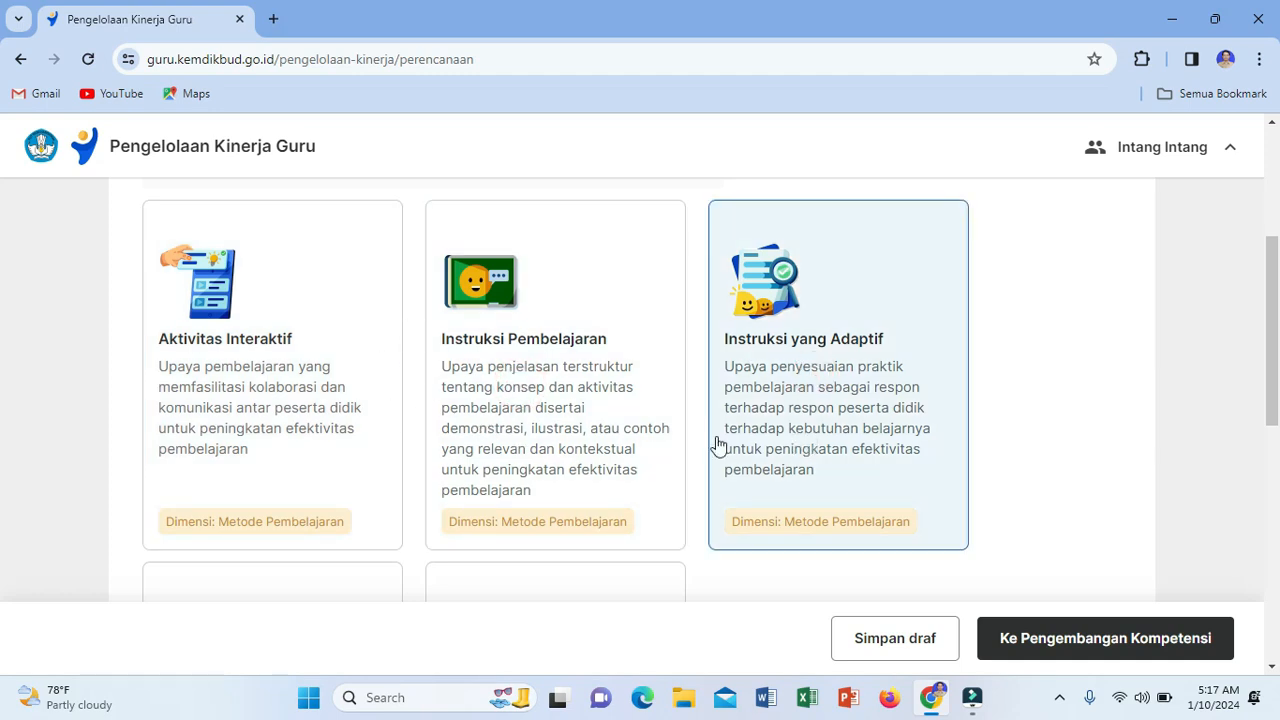
left_click(330, 465)
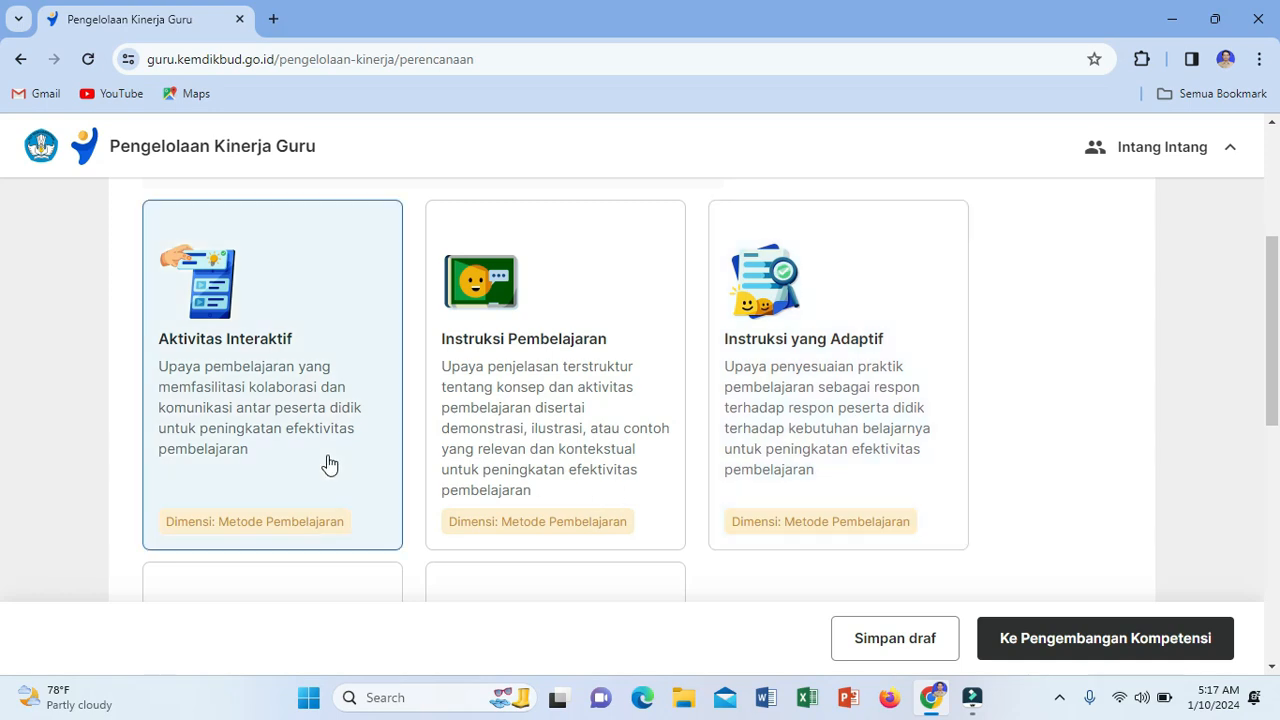
left_click(508, 452)
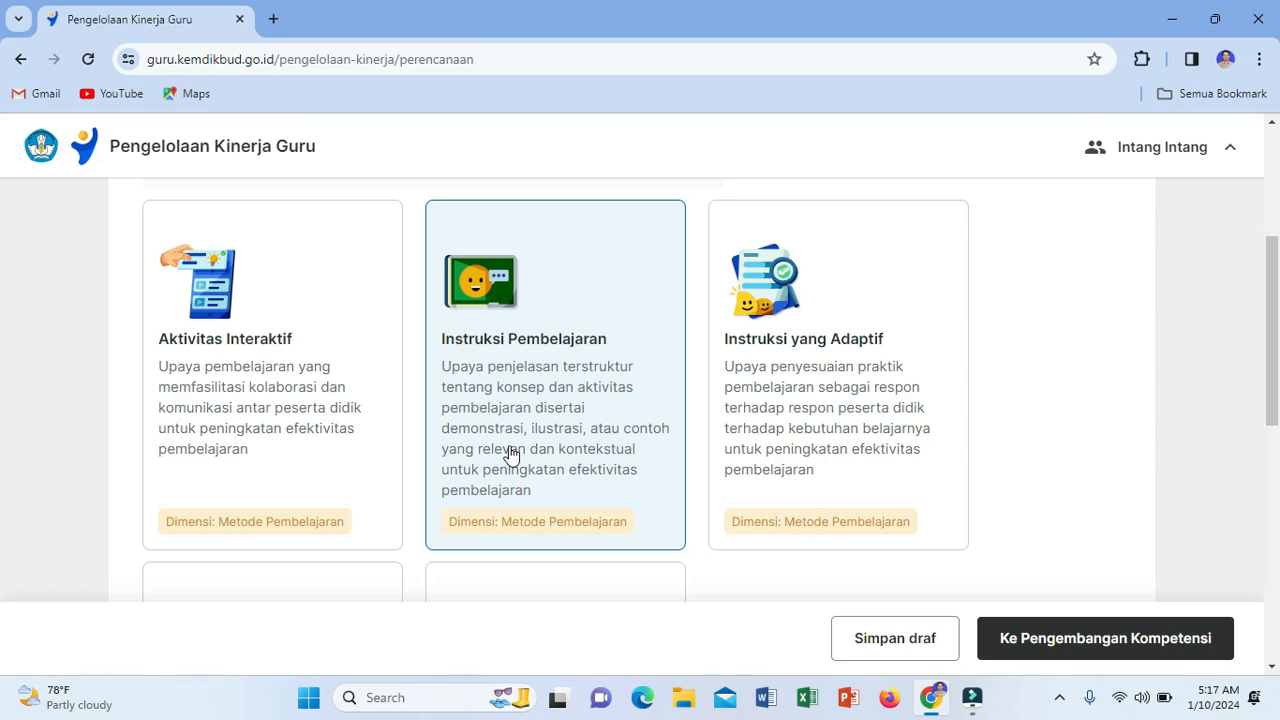
Step: Choose Aktivitas Interaktif as the performance improvement indicator and proceed to the Pengembangan Kompetensi stage
left_click_drag(1272, 368, 1272, 278)
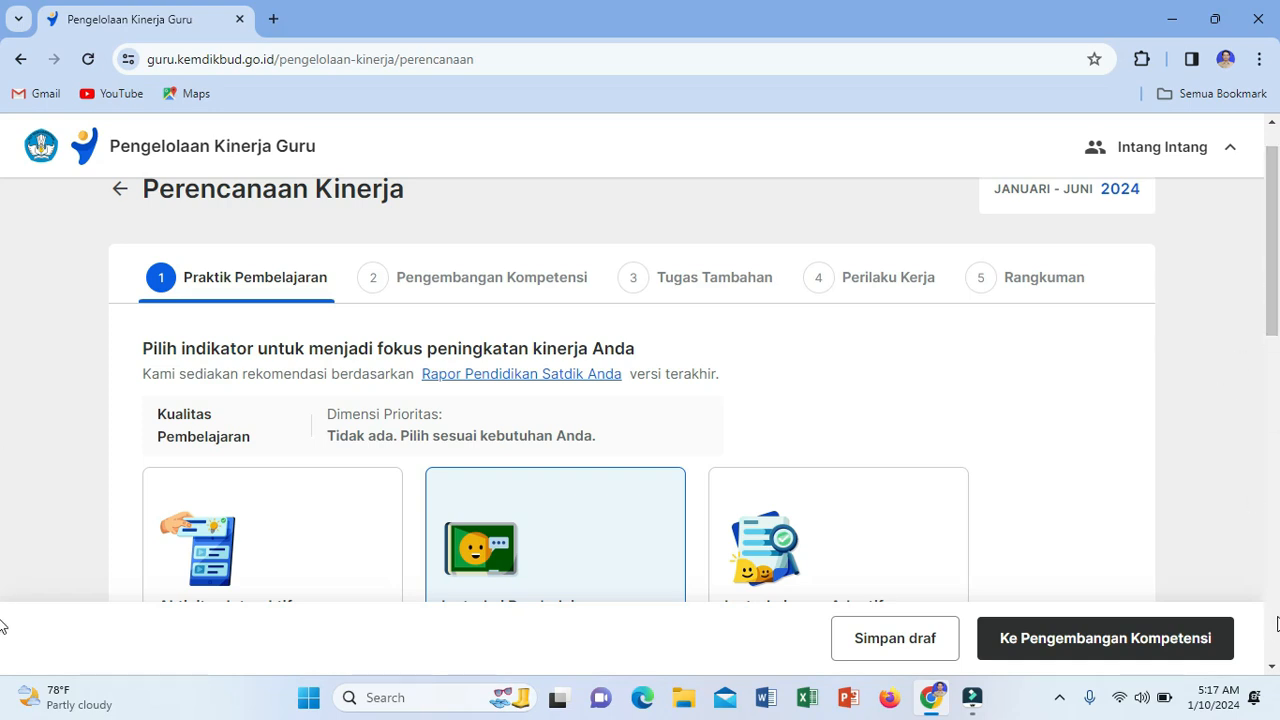
left_click(1272, 665)
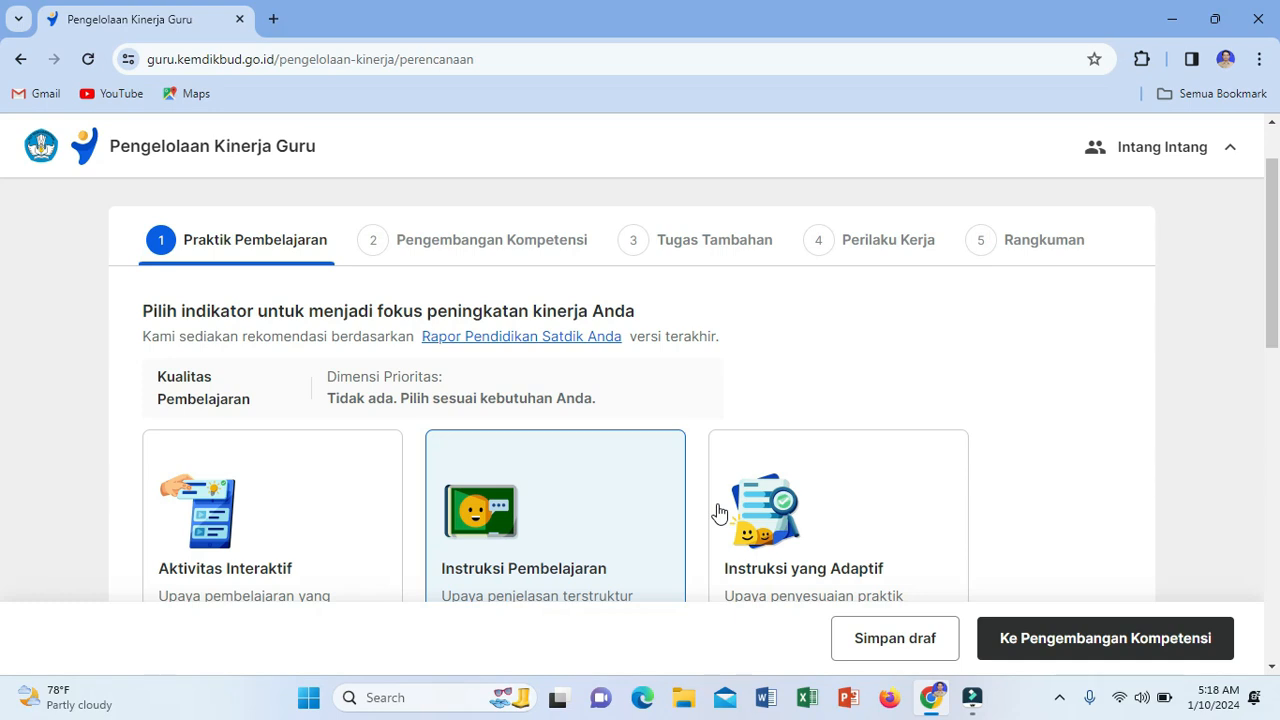
left_click(307, 493)
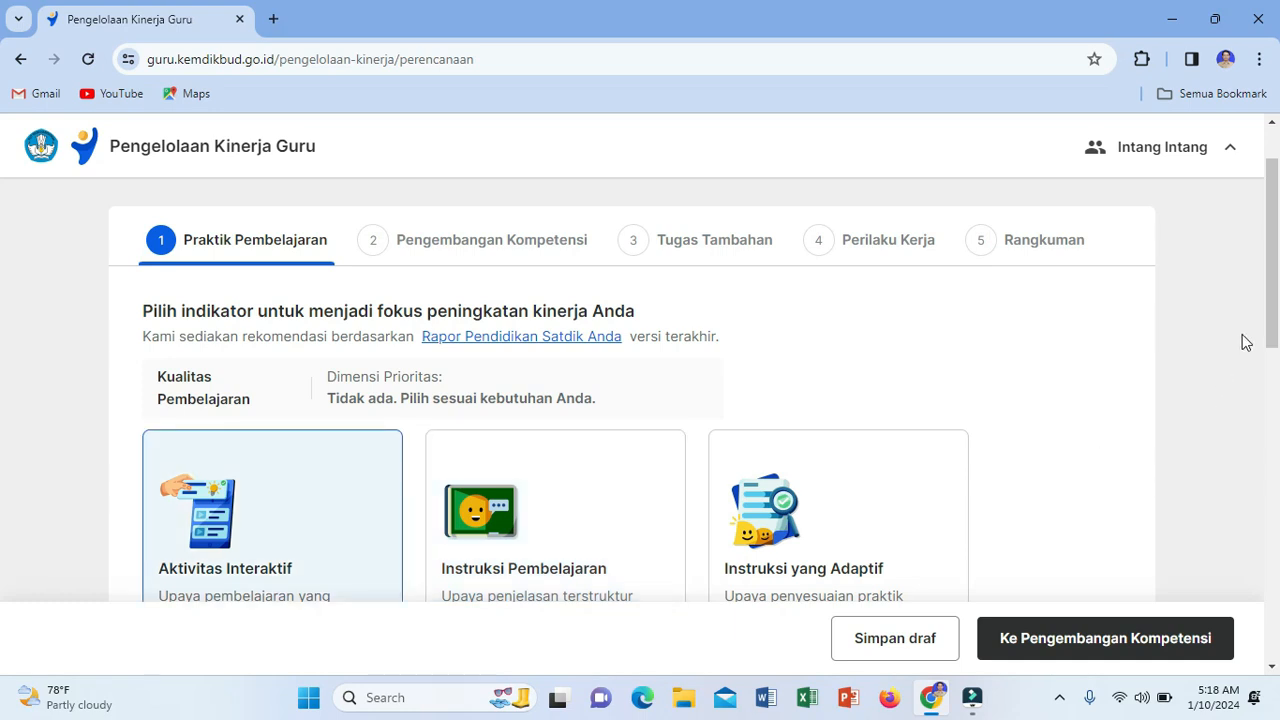
left_click_drag(1275, 323, 1277, 398)
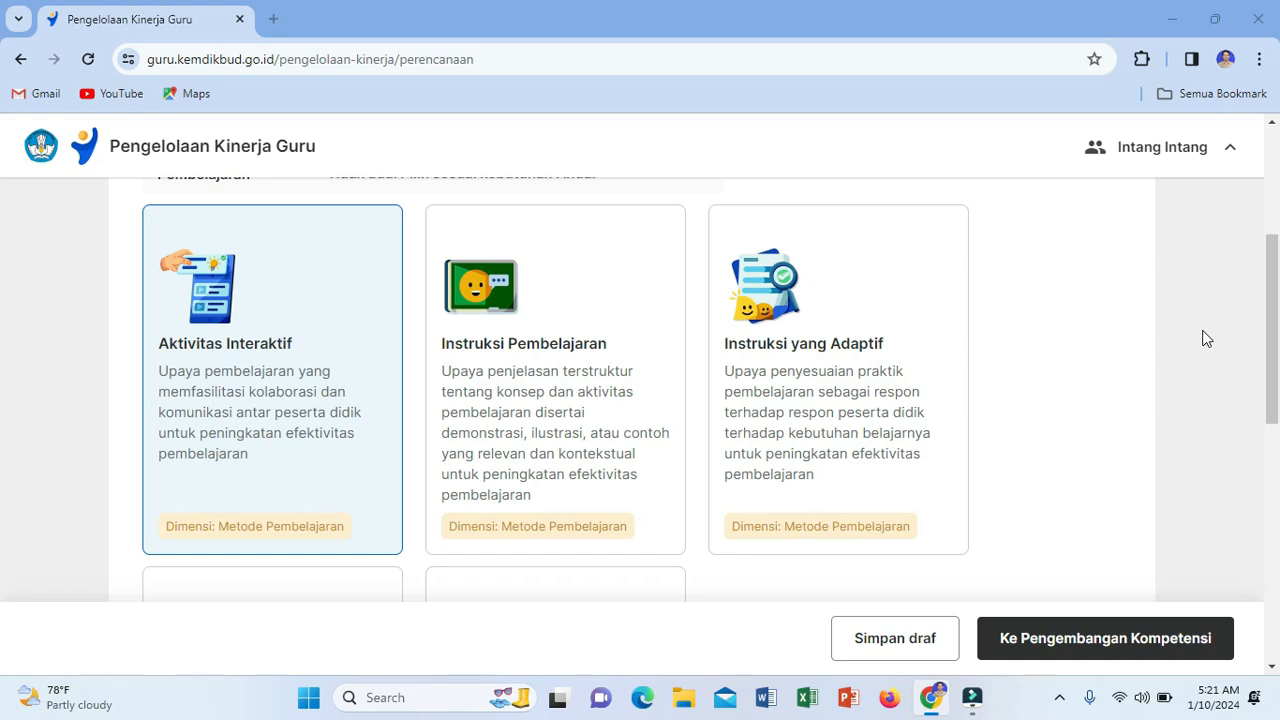
scroll(1275, 340, "up", 1)
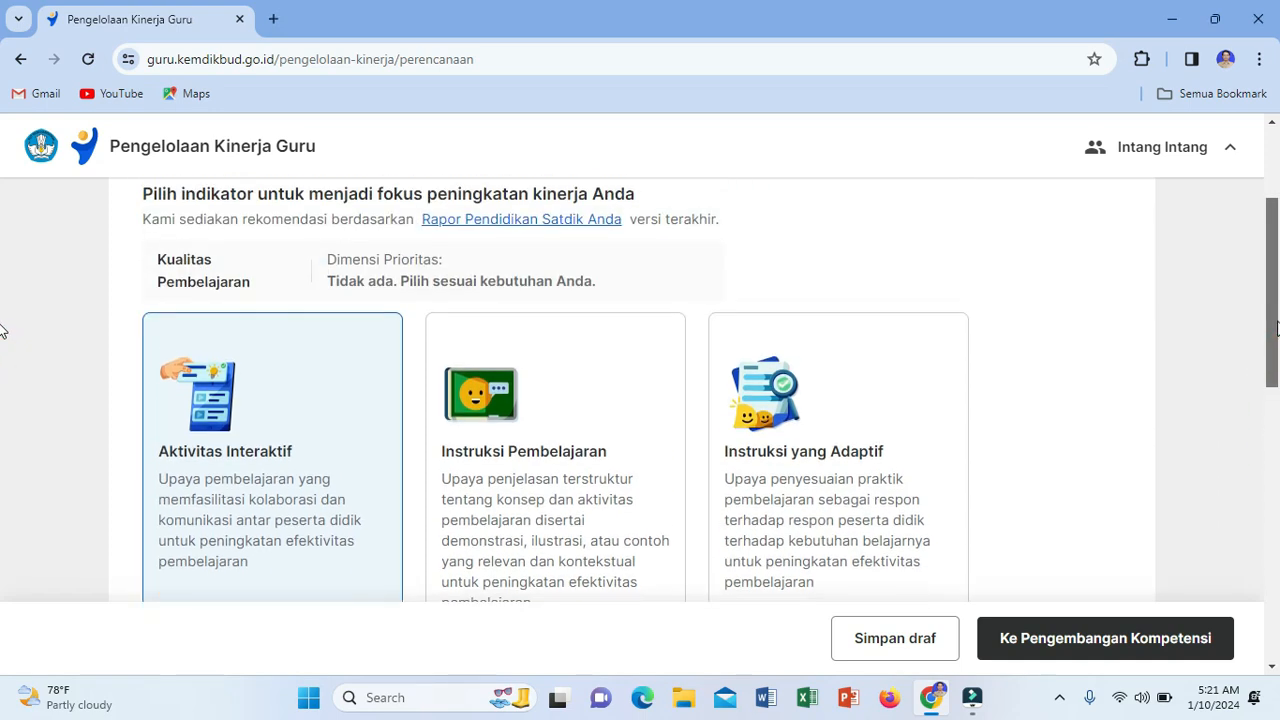
scroll(1277, 323, "down", 1)
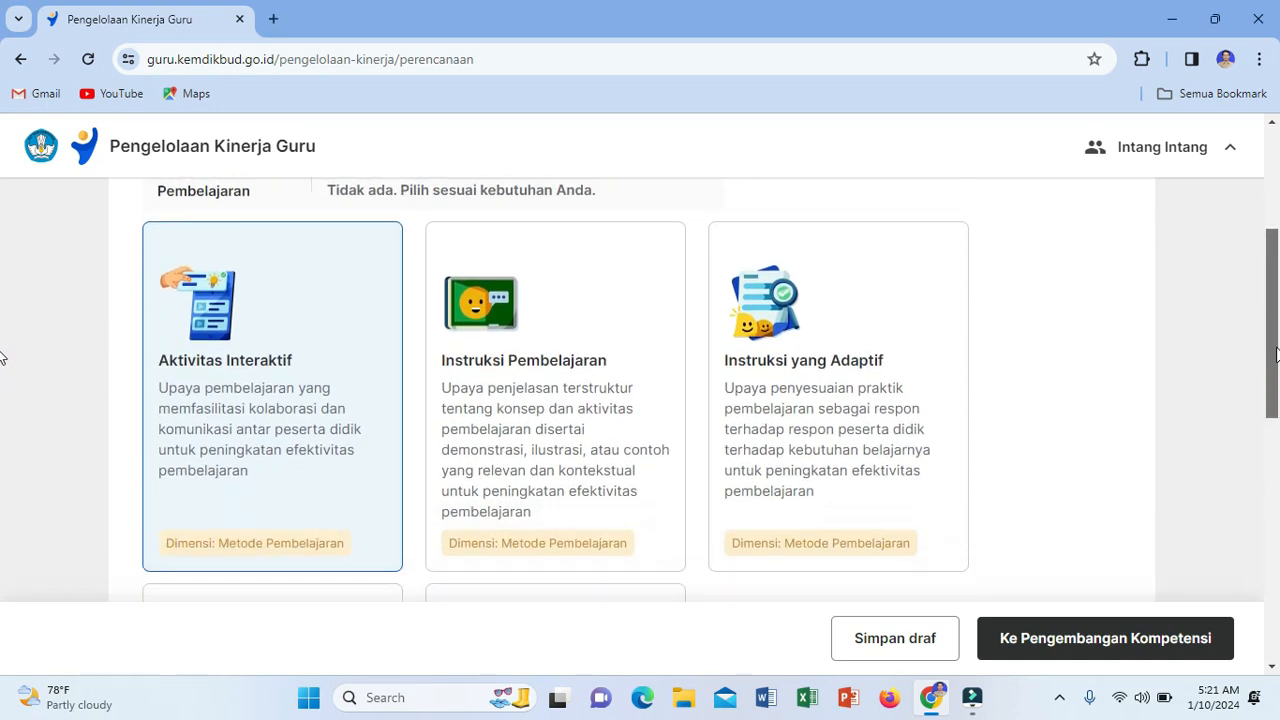
left_click(265, 388)
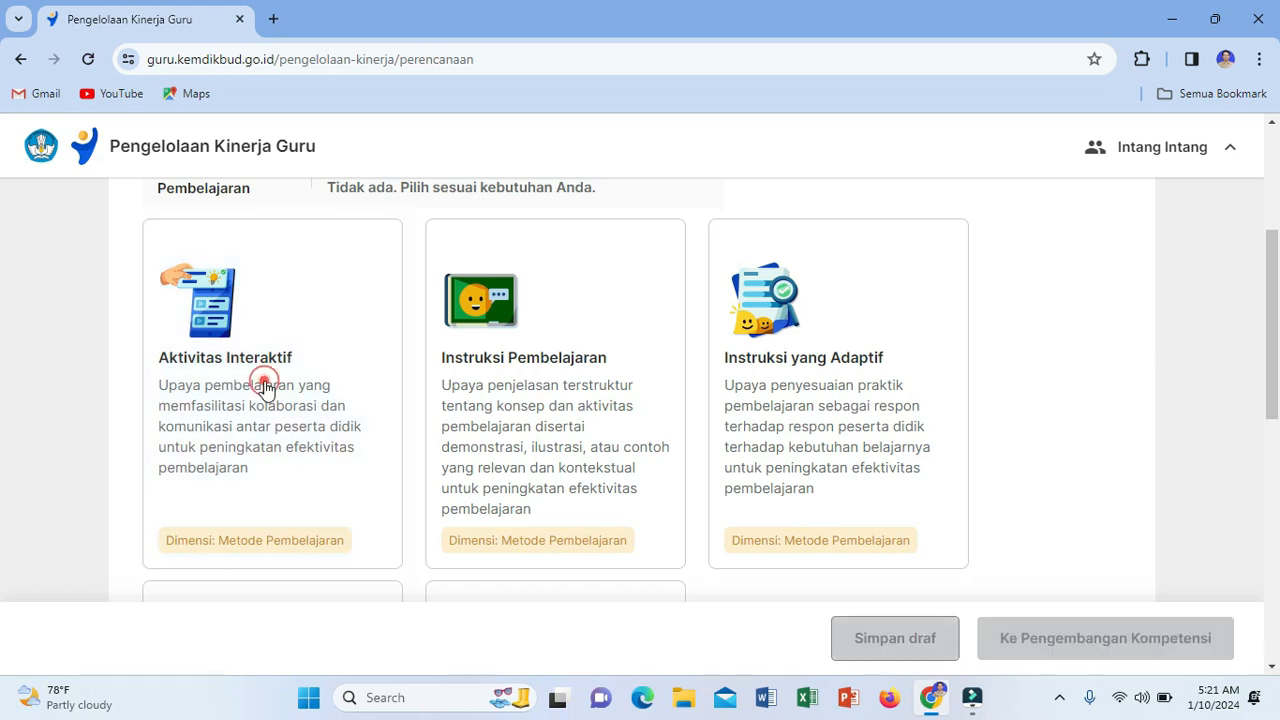
left_click(265, 388)
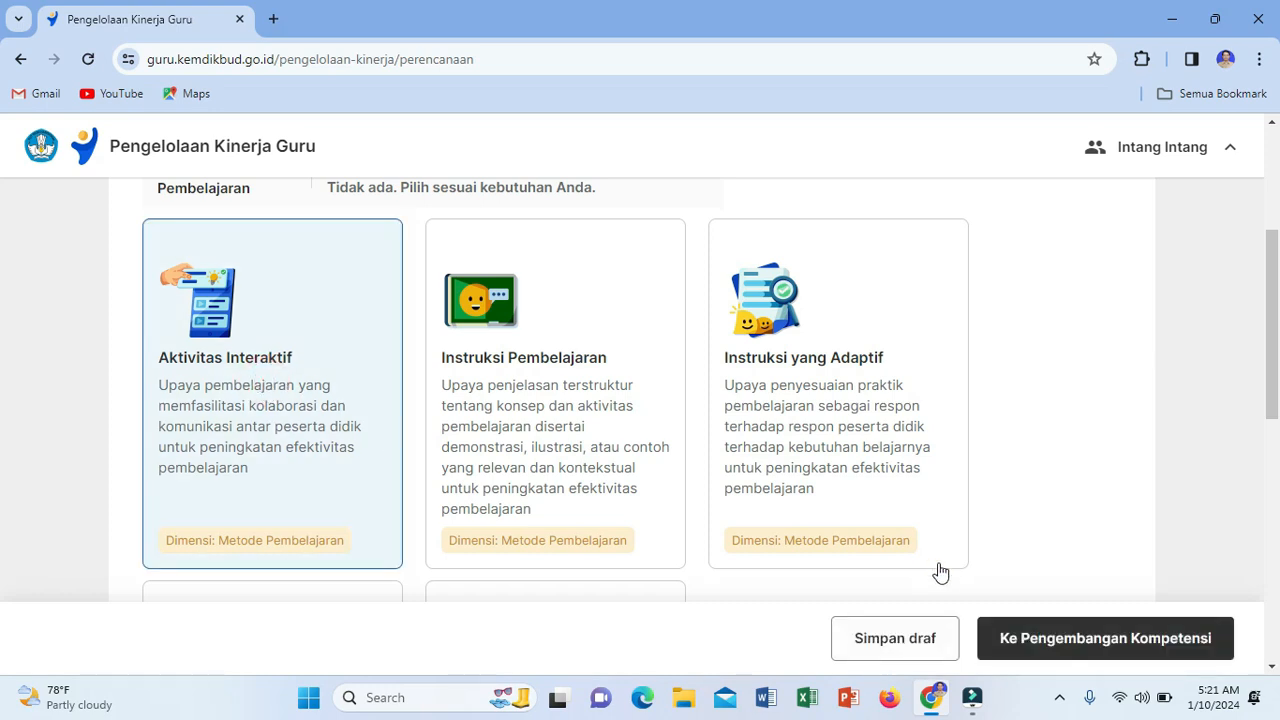
left_click(1081, 645)
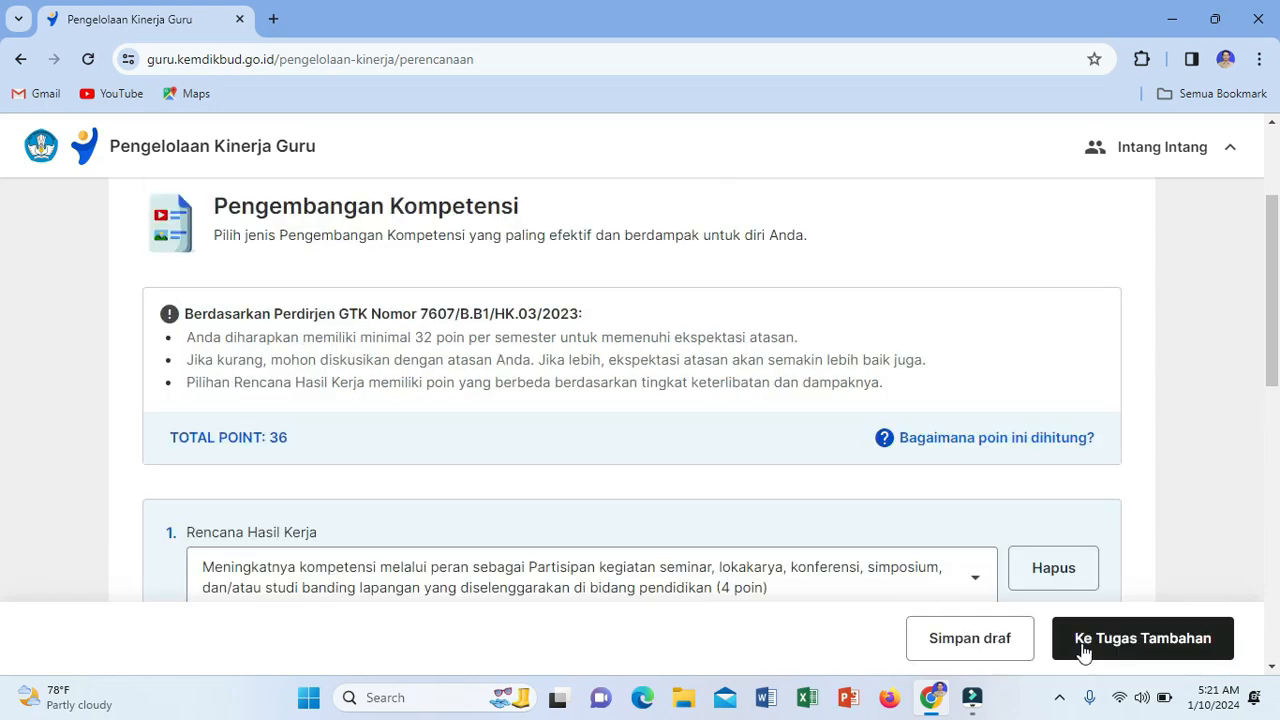
Step: Pick the 4-point Partisipan kegiatan seminar, lokakarya, konferensi, simposium option as the first Rencana Hasil Kerja
left_click_drag(1274, 289, 1276, 367)
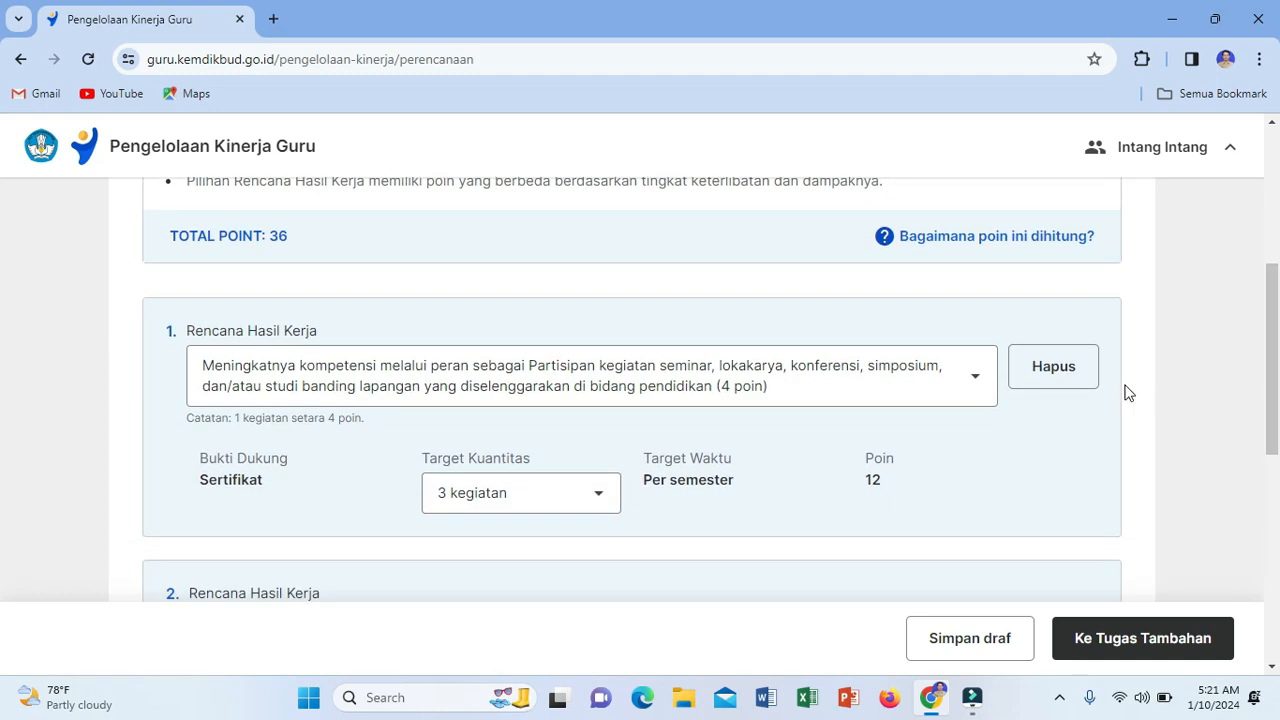
left_click(977, 381)
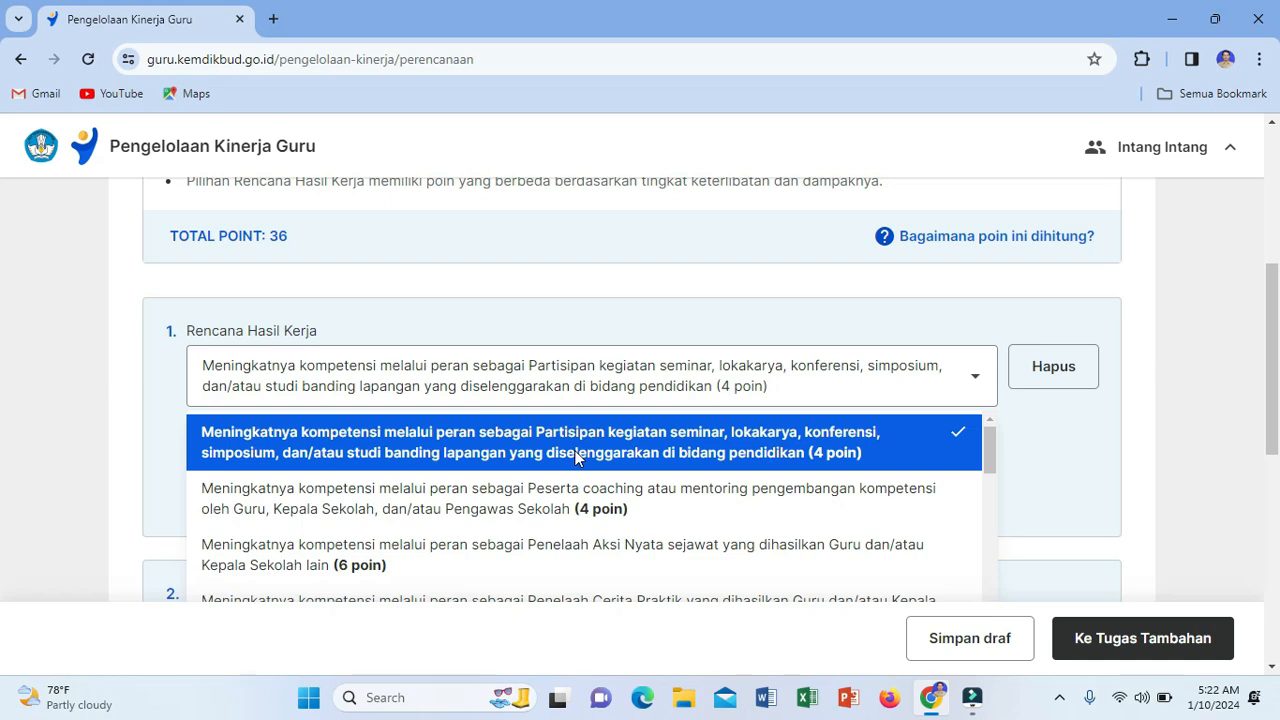
left_click(690, 451)
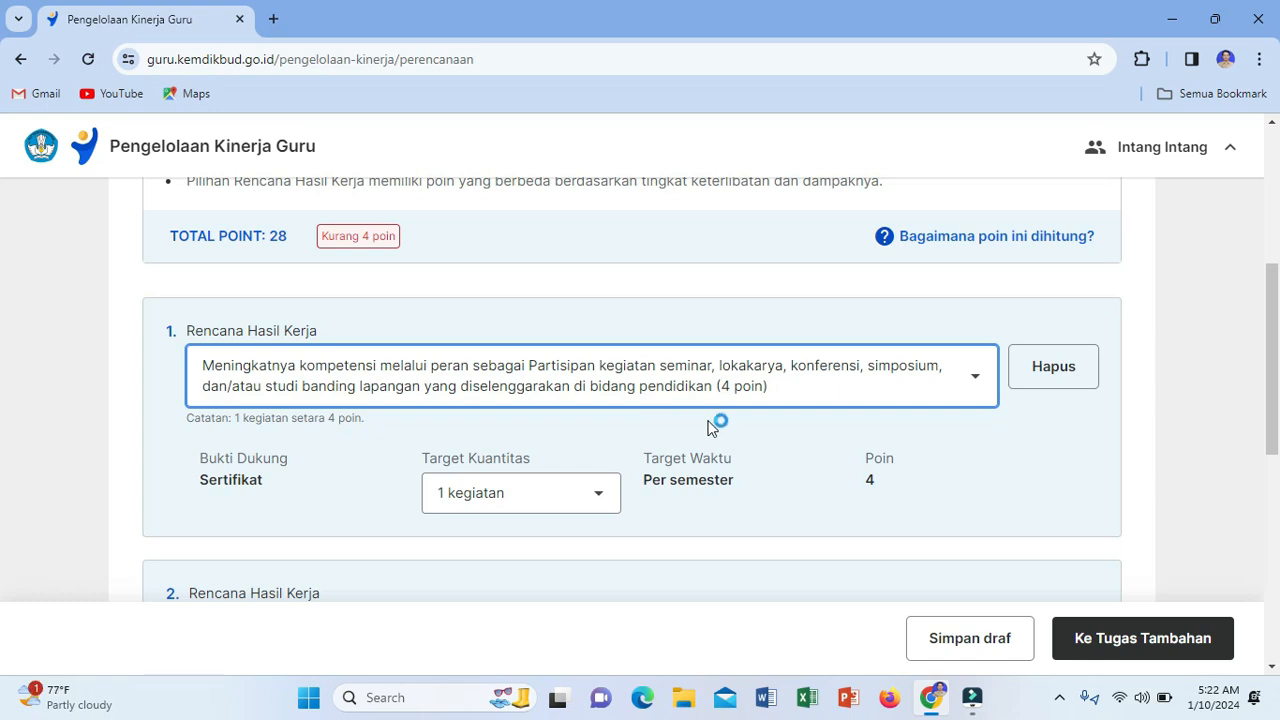
Step: Set the Target Kuantitas of the first Rencana Hasil Kerja to 3 kegiatan
left_click(599, 500)
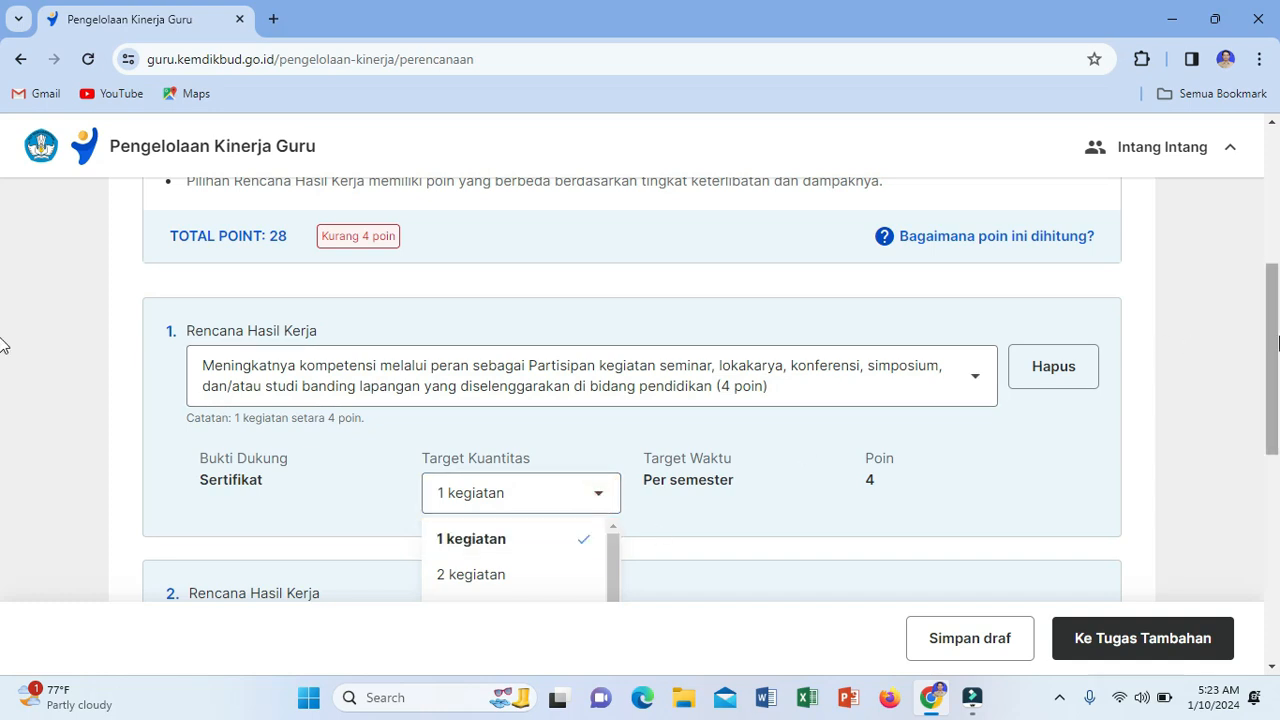
left_click_drag(1276, 345, 1277, 391)
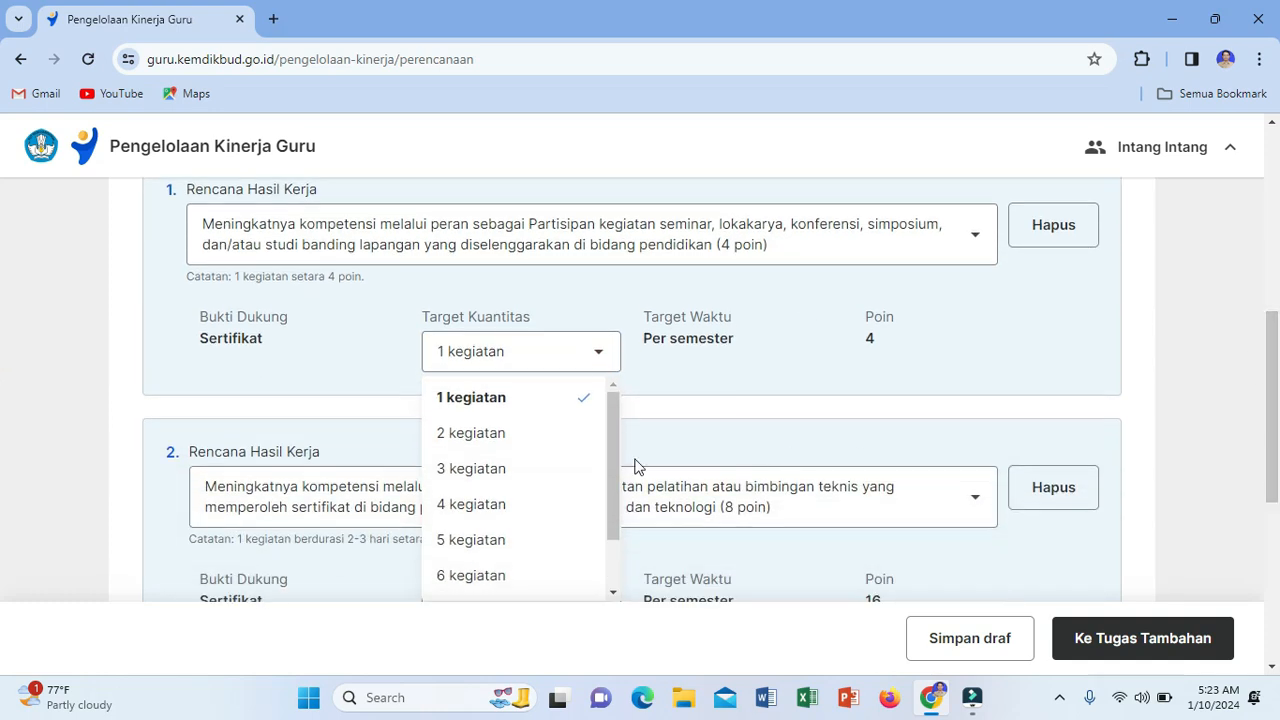
left_click(500, 474)
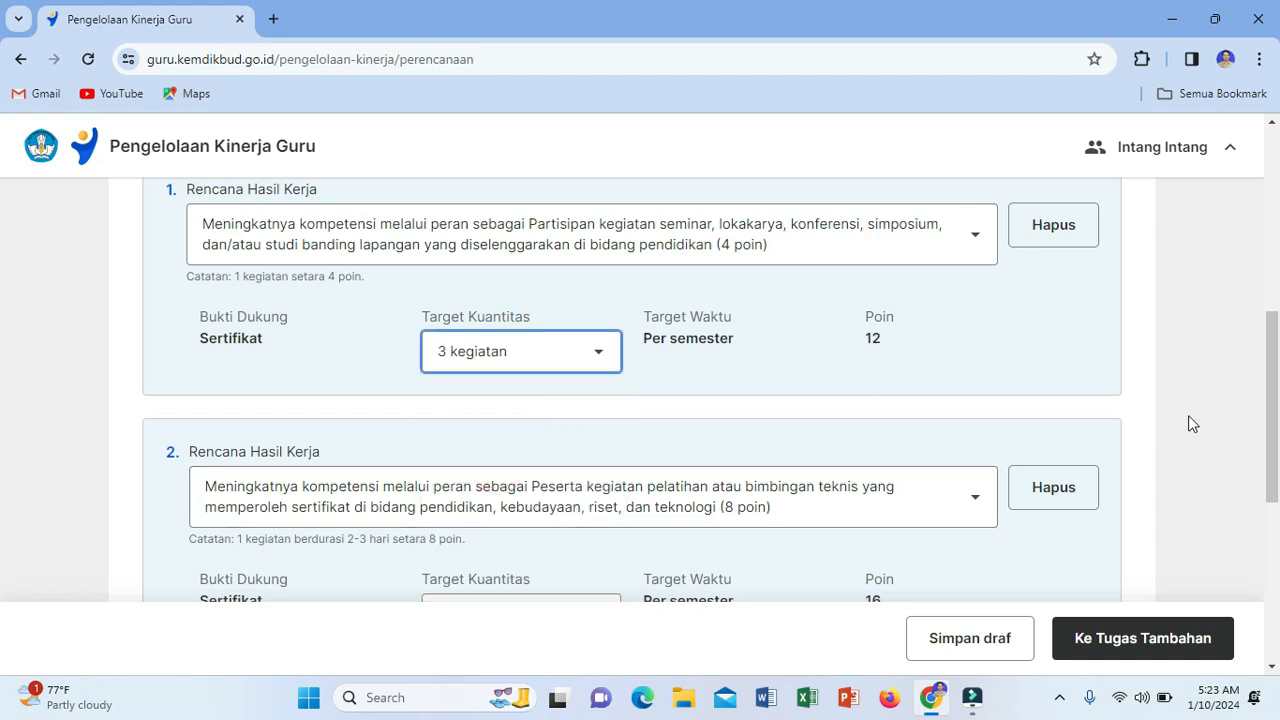
left_click_drag(1276, 448, 1276, 403)
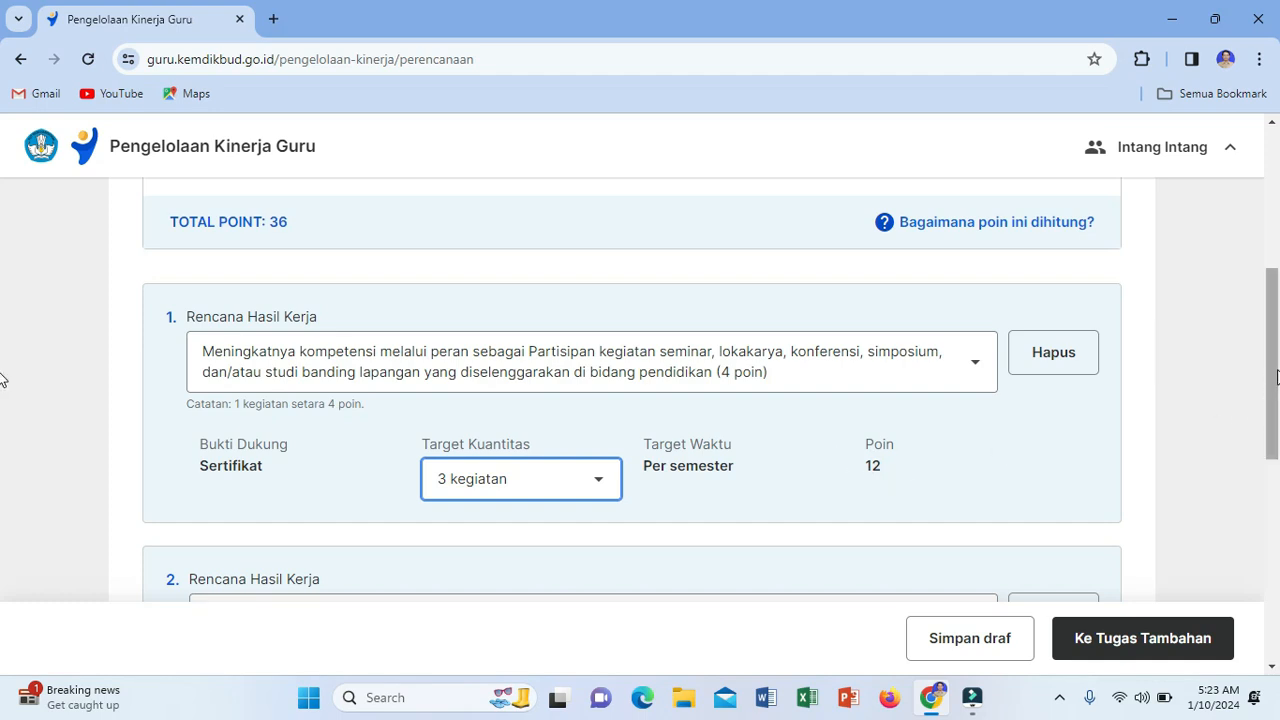
Step: Choose the 8-point Peserta kegiatan pelatihan atau bimbingan teknis option as the second Rencana Hasil Kerja
left_click_drag(1276, 375, 1276, 449)
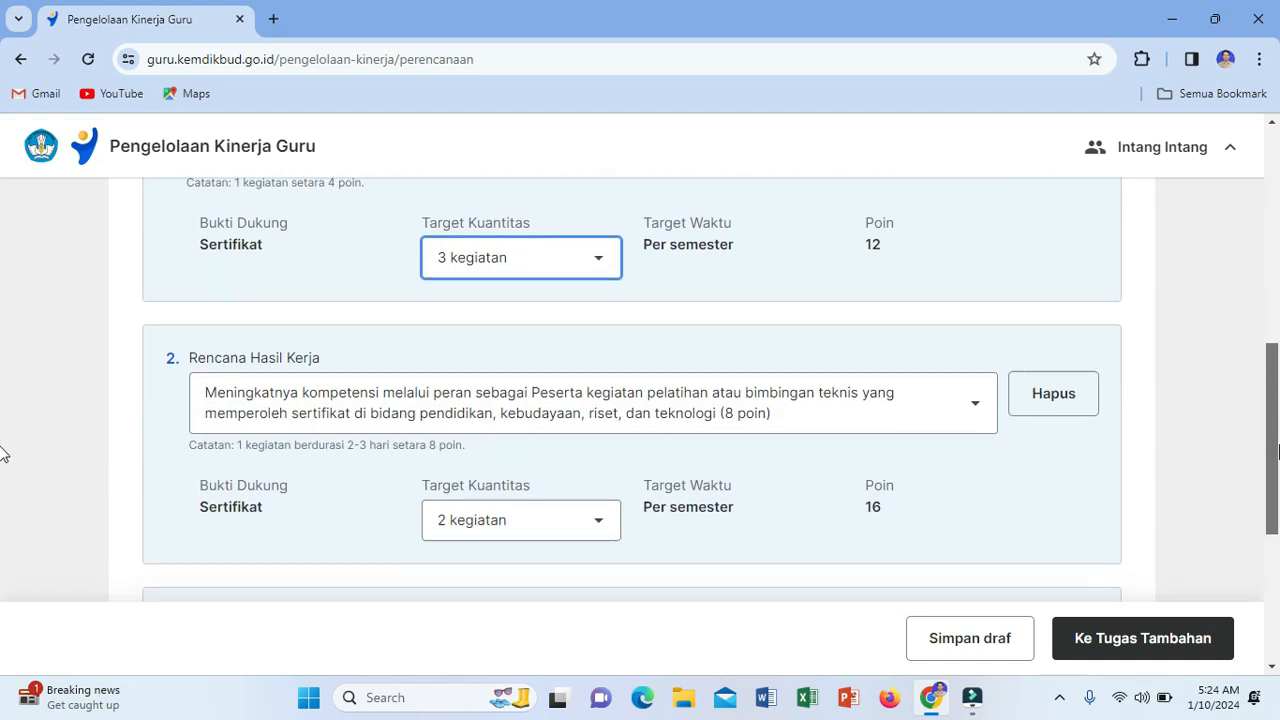
left_click(975, 405)
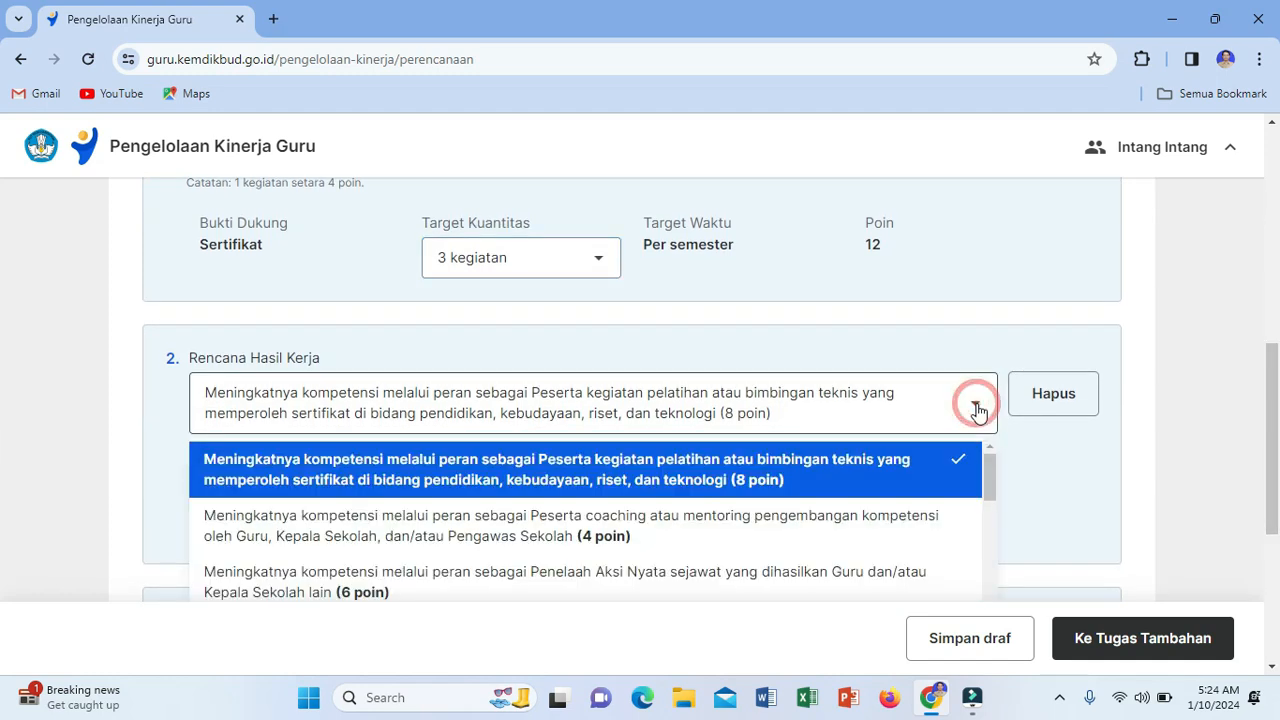
left_click(993, 475)
mouse_move(993, 475)
left_mouse_down()
mouse_move(991, 486)
mouse_move(991, 463)
left_mouse_up()
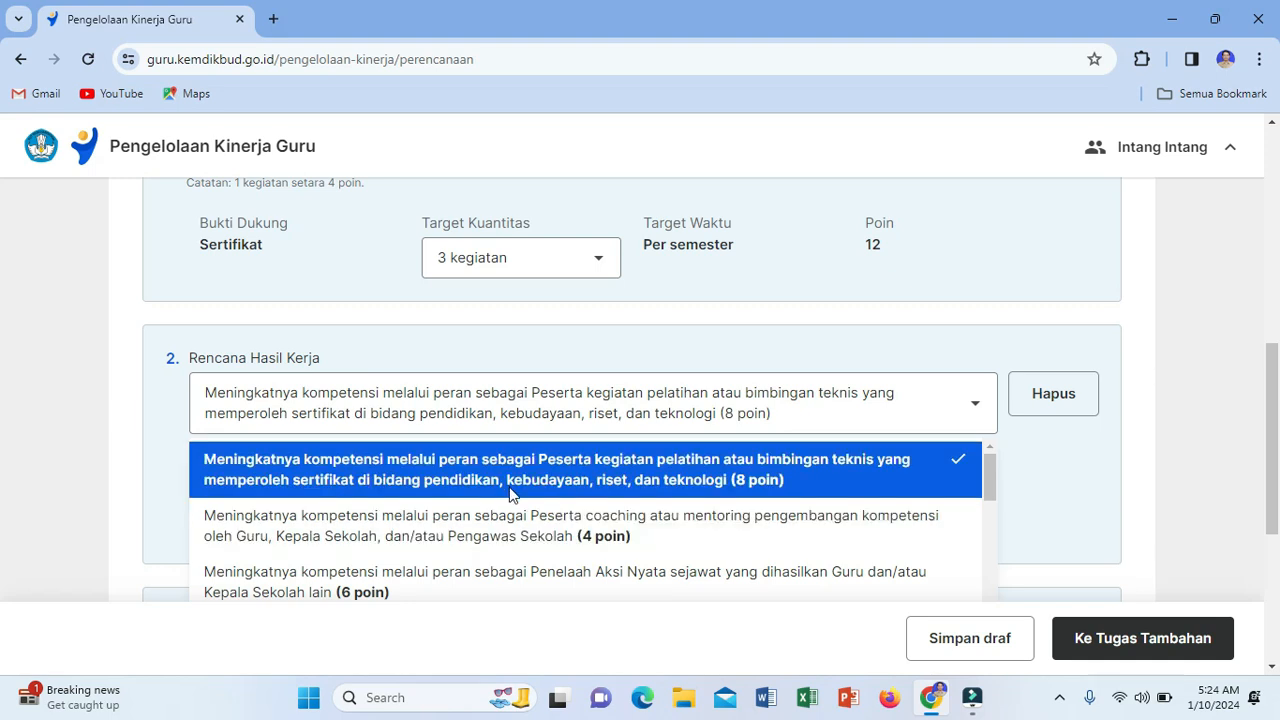
left_click(566, 488)
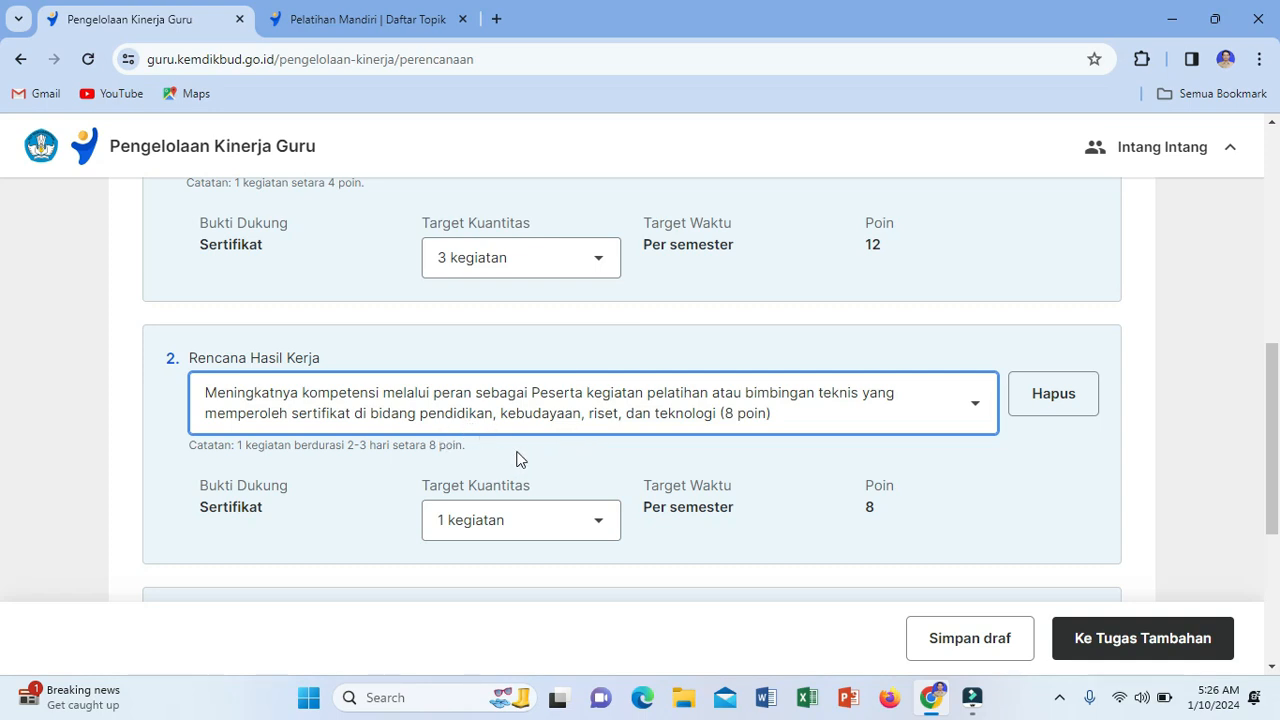
Step: Set the Target Kuantitas of the second Rencana Hasil Kerja to 2 kegiatan
left_click(600, 531)
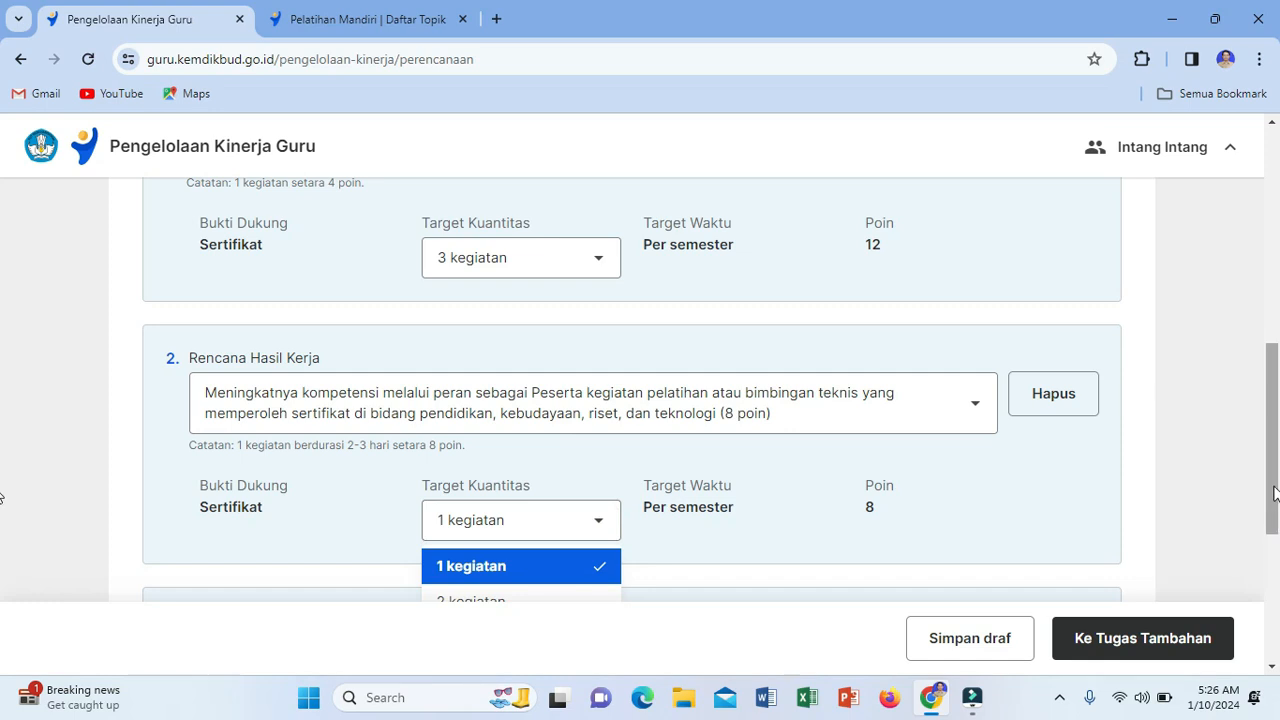
scroll(4, 500, "down", 2)
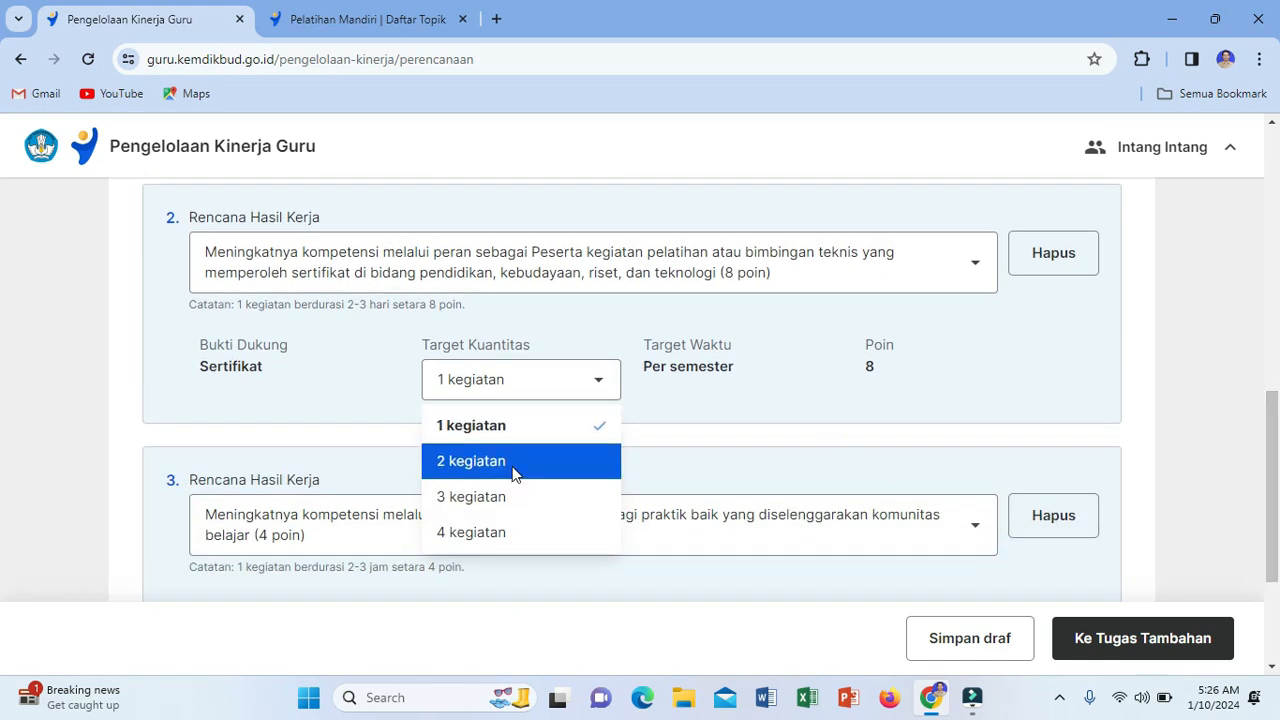
left_click(513, 468)
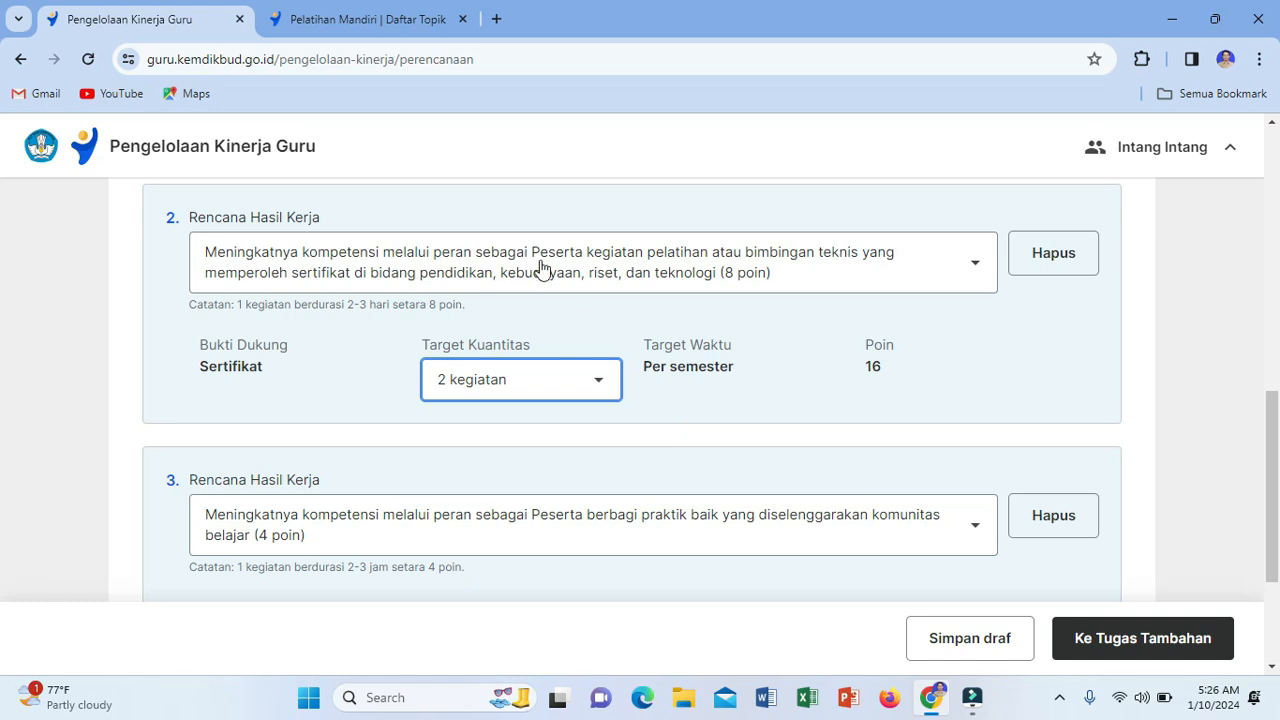
Step: Browse the Topik list in Pelatihan Mandiri for available training topics and return to the performance plan
left_click(376, 30)
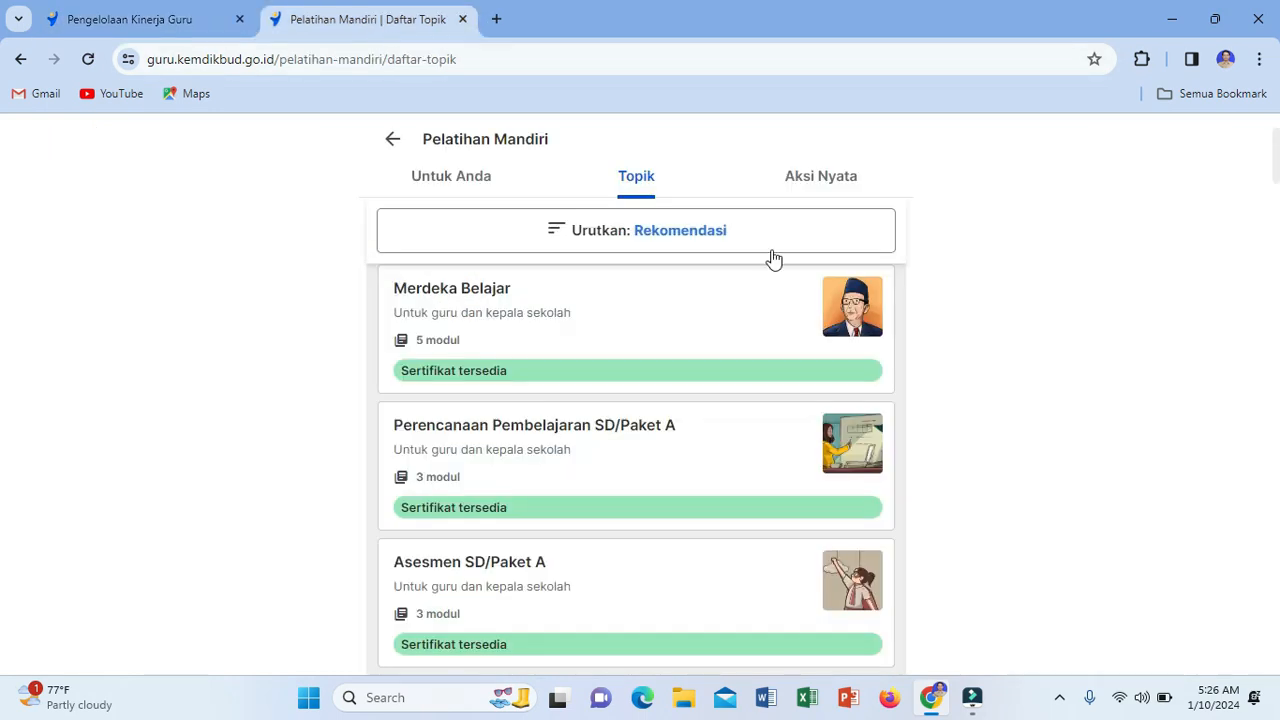
left_click_drag(1276, 155, 1278, 198)
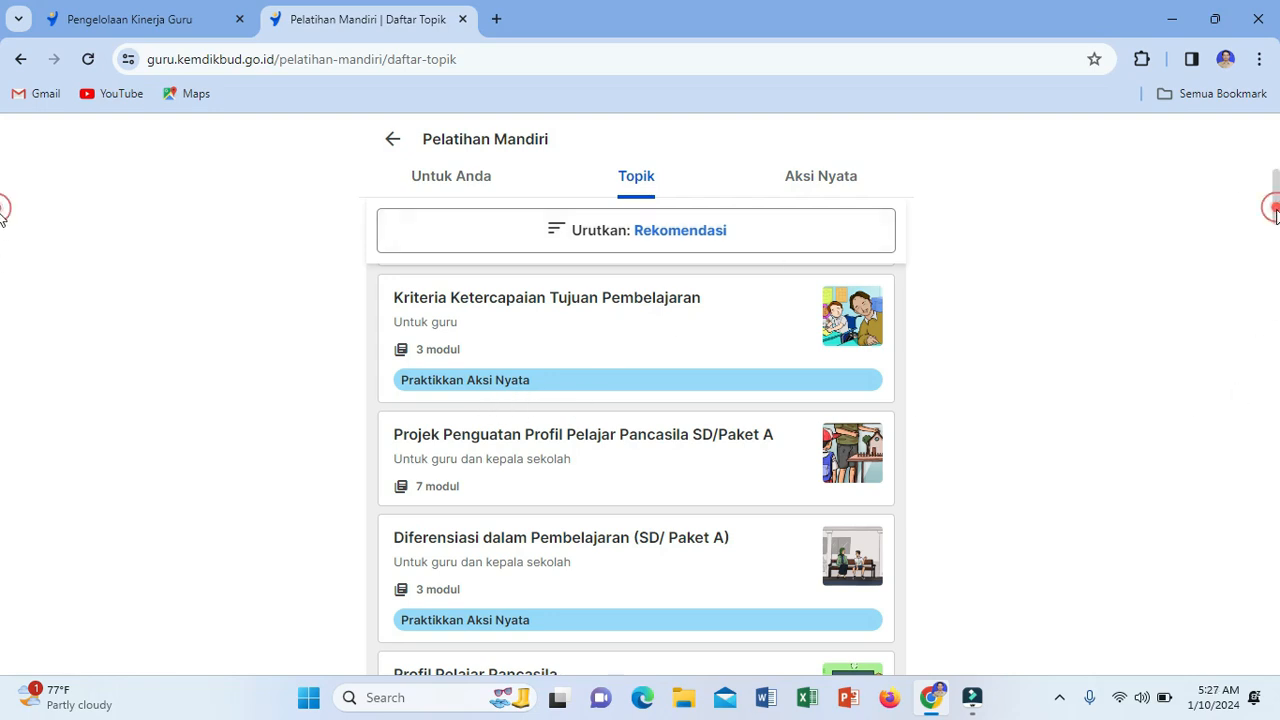
scroll(748, 376, "down", 2)
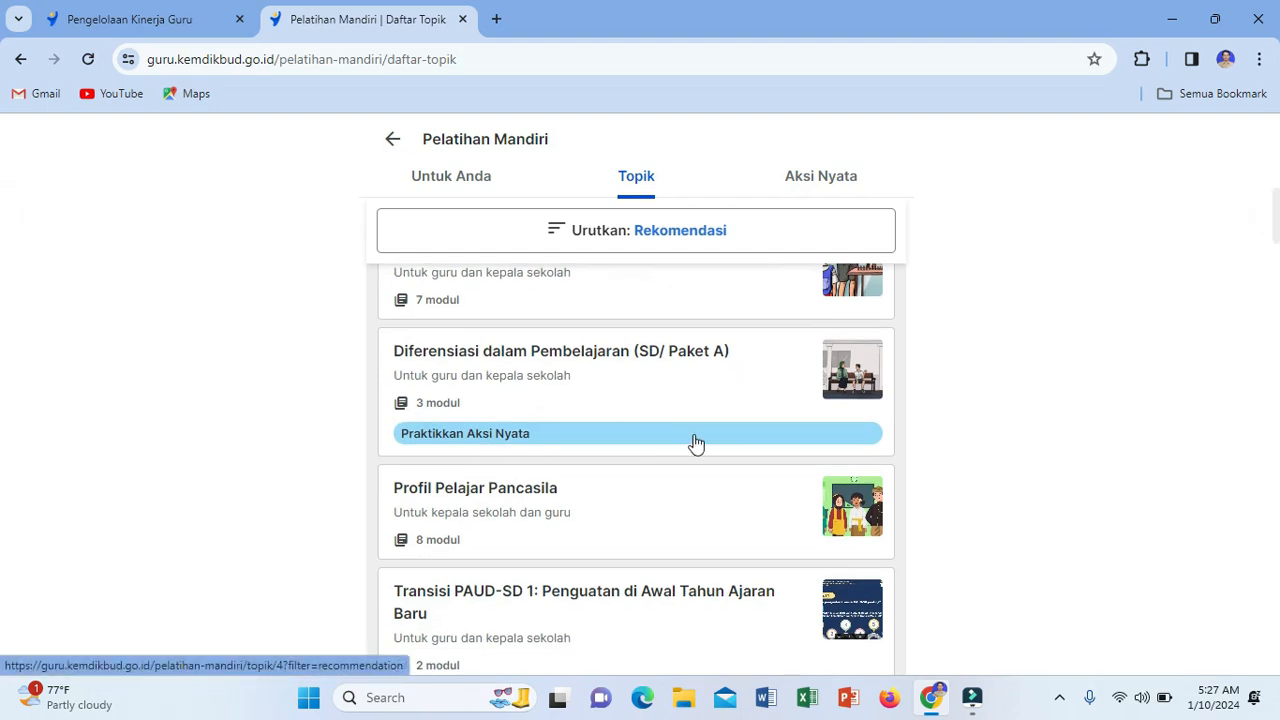
scroll(1276, 228, "down", 9)
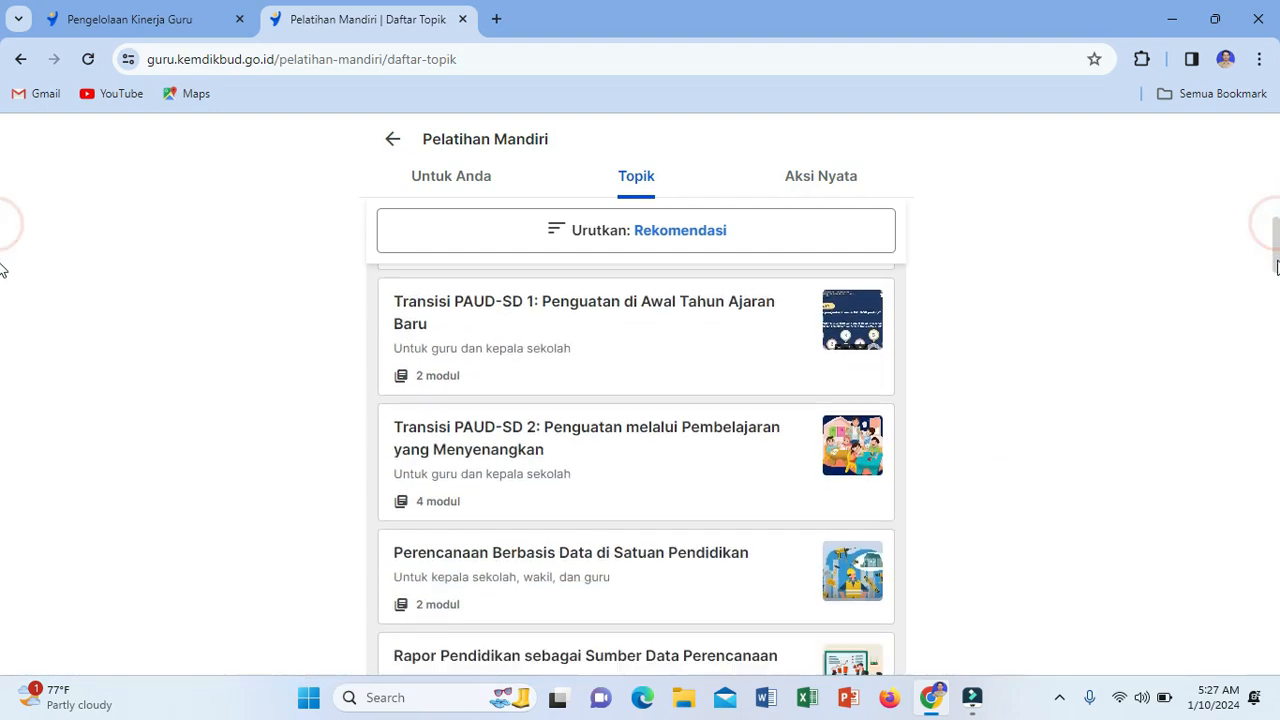
scroll(2, 370, "down", 4)
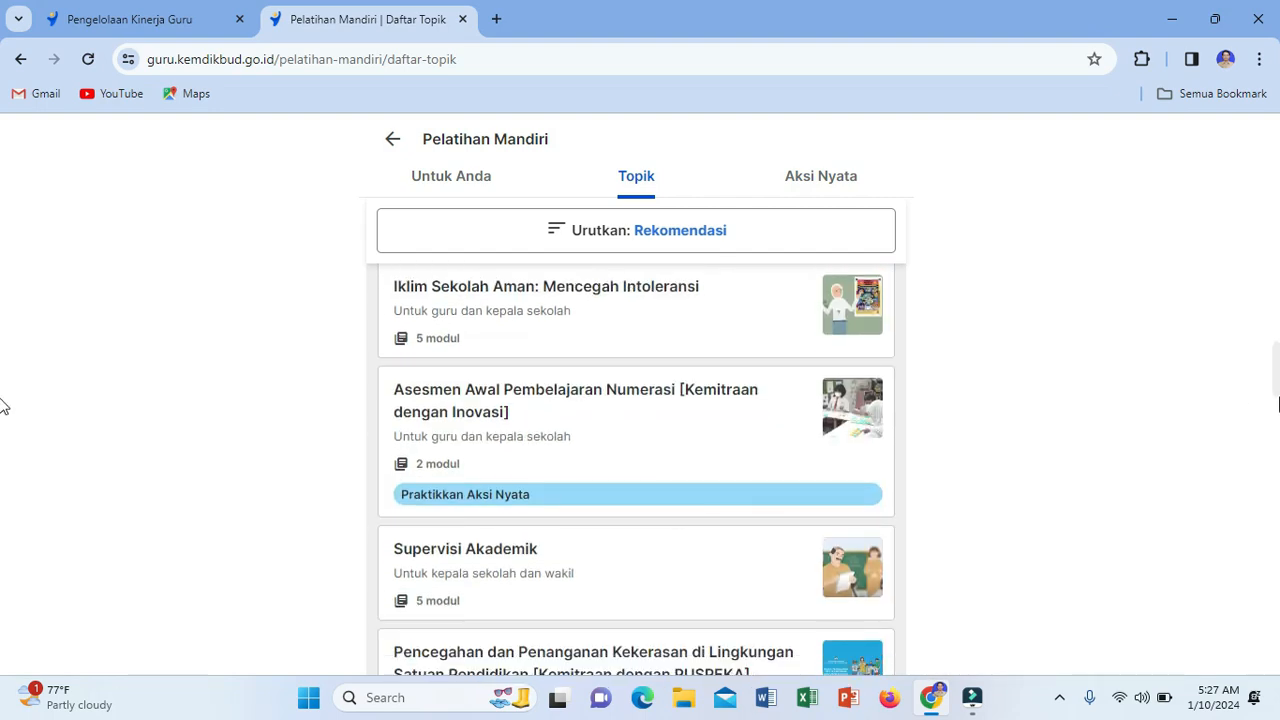
scroll(2, 368, "down", 12)
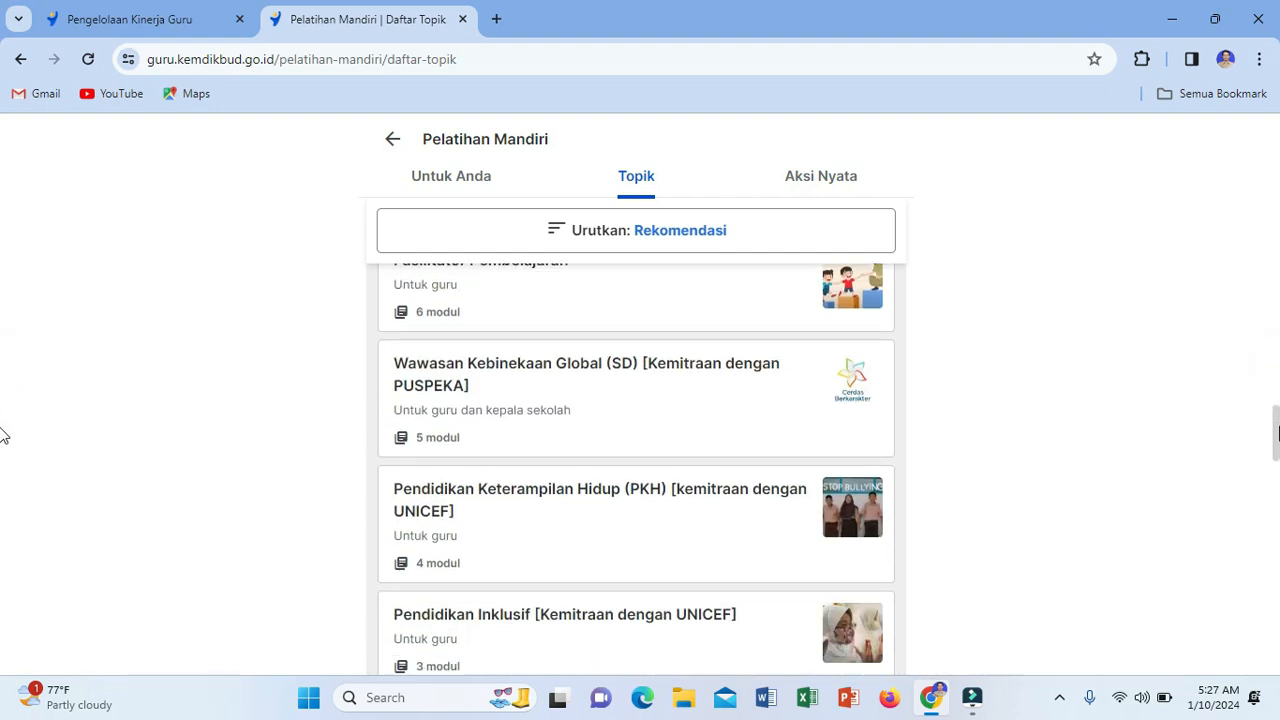
scroll(2, 490, "down", 3)
scroll(2, 490, "up", 1)
left_click_drag(1276, 480, 1268, 166)
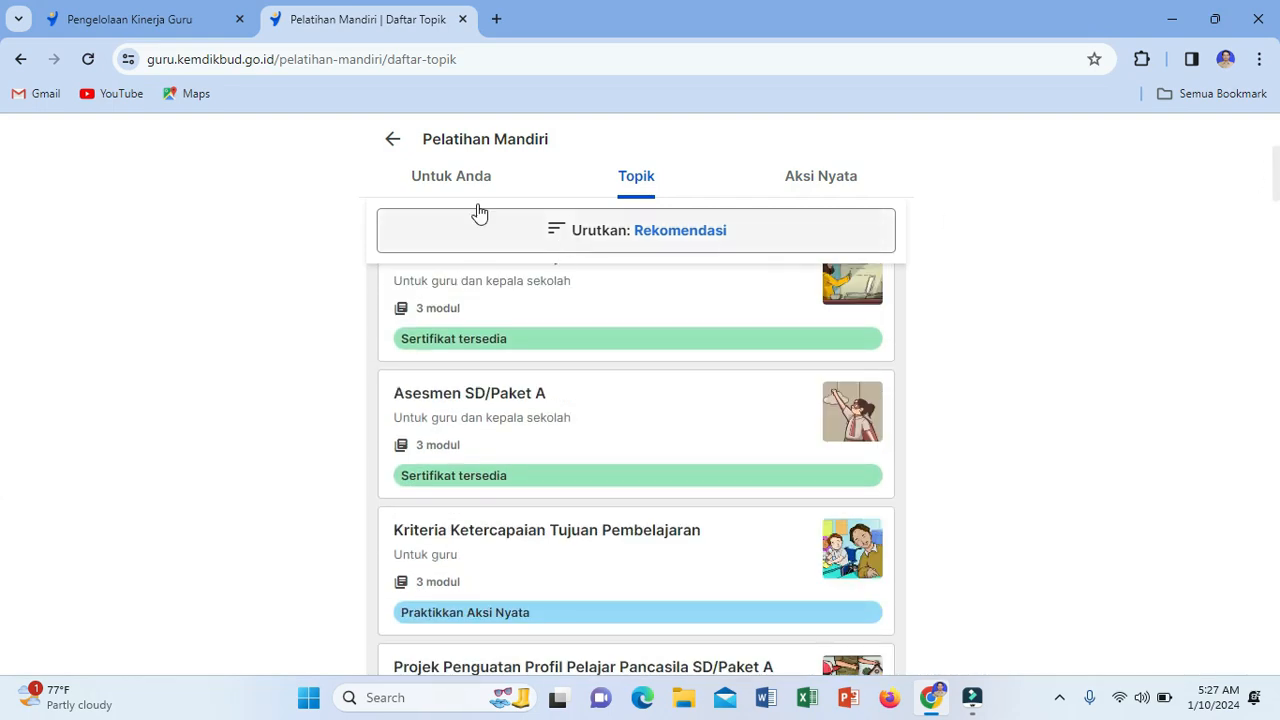
left_click(166, 28)
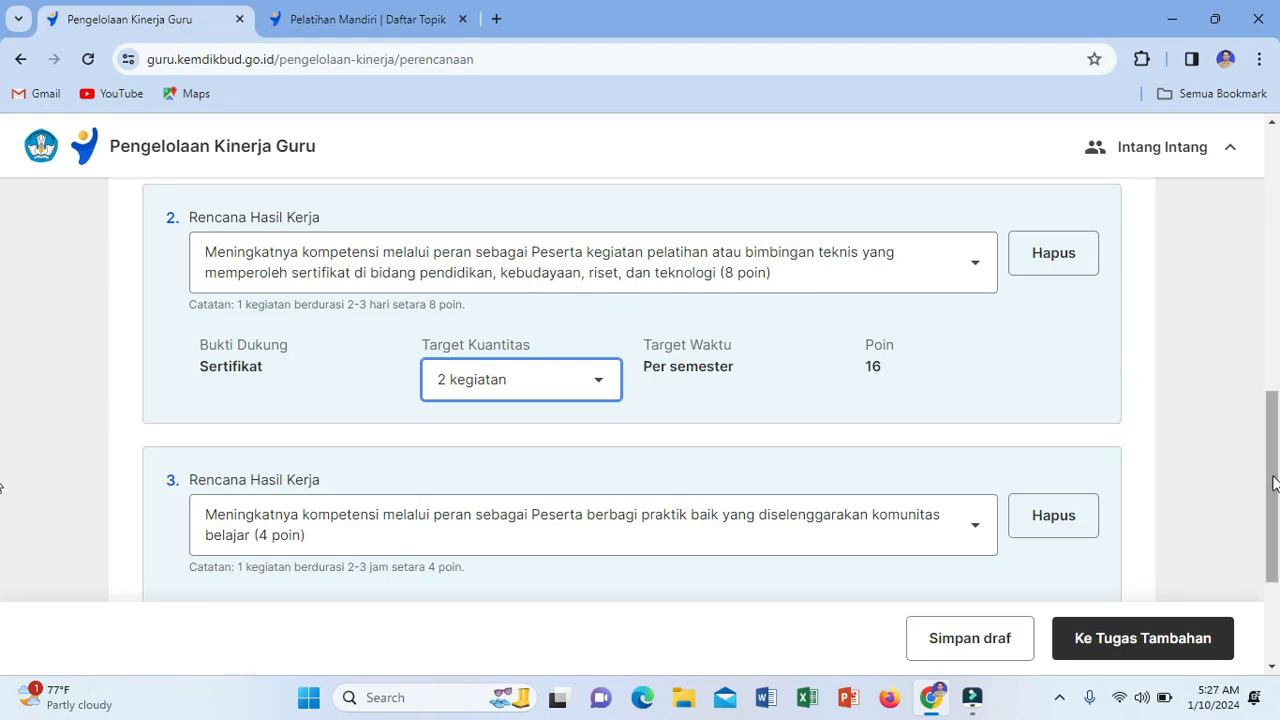
Step: Delete the third Rencana Hasil Kerja, Peserta berbagi praktik baik yang diselenggarakan komunitas belajar, and check the point total
left_click_drag(1273, 483, 1273, 470)
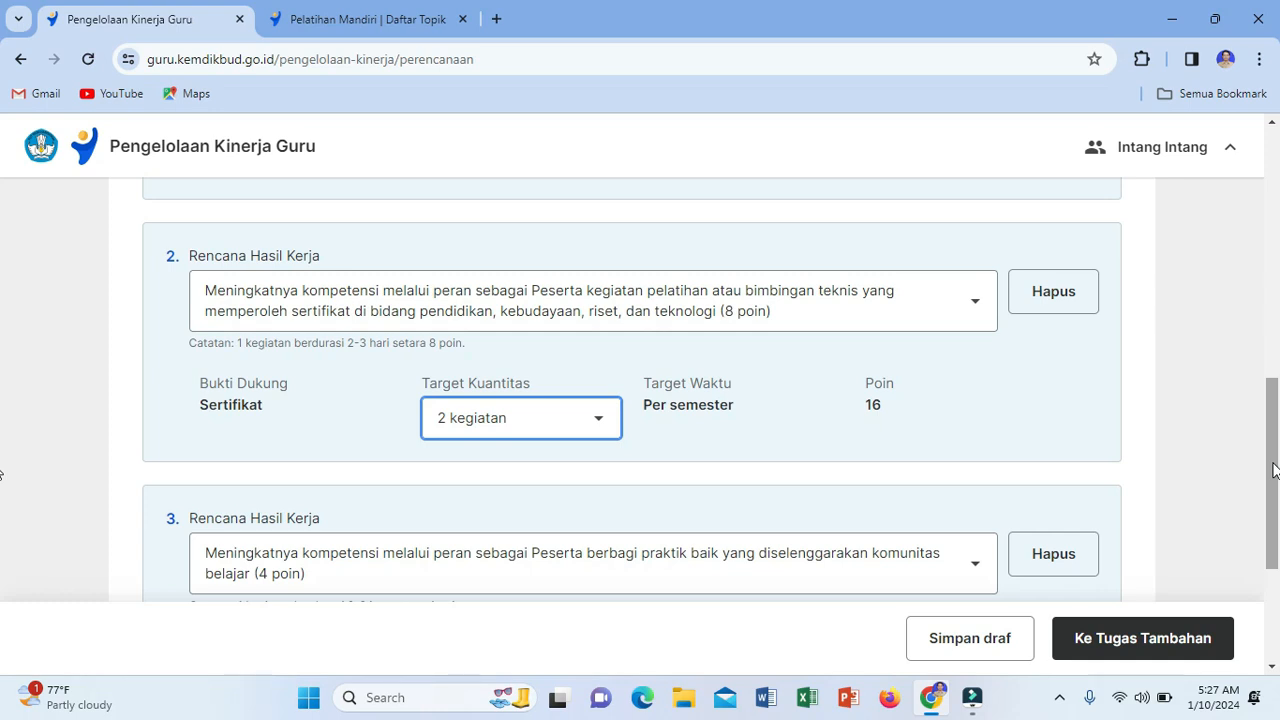
left_click_drag(1274, 470, 1278, 527)
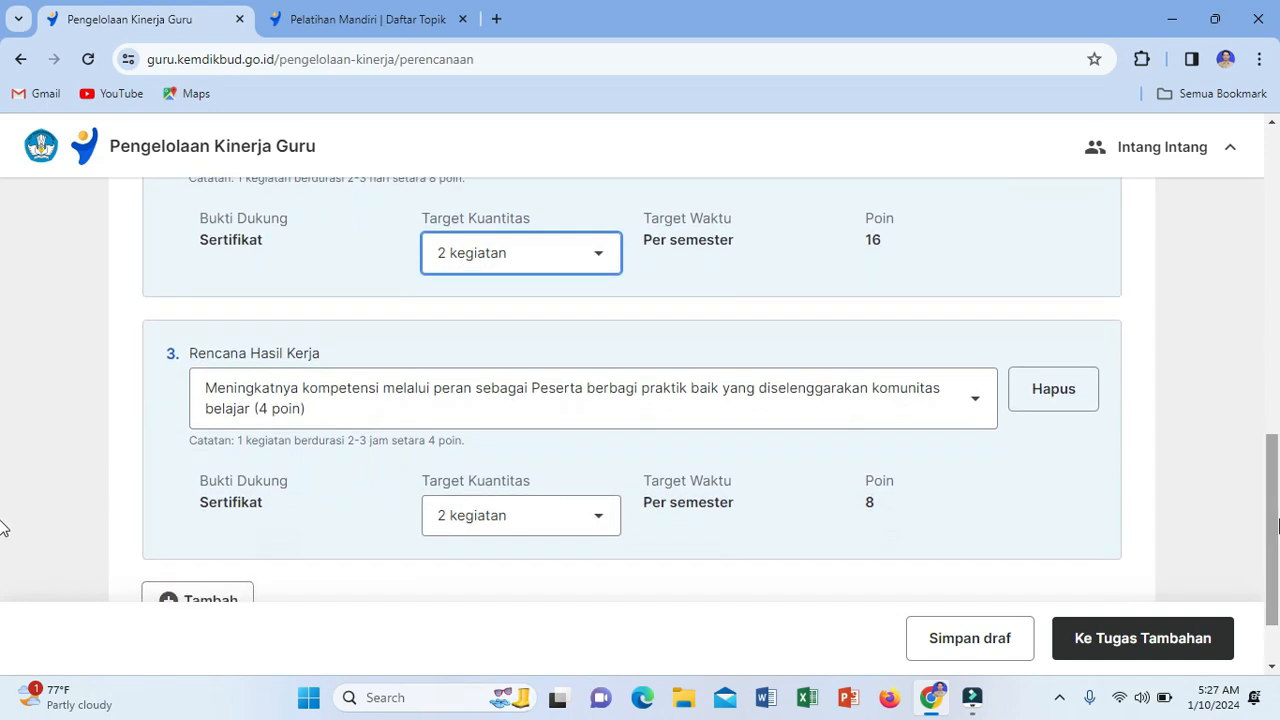
left_click(1042, 395)
left_click_drag(1274, 498, 1270, 318)
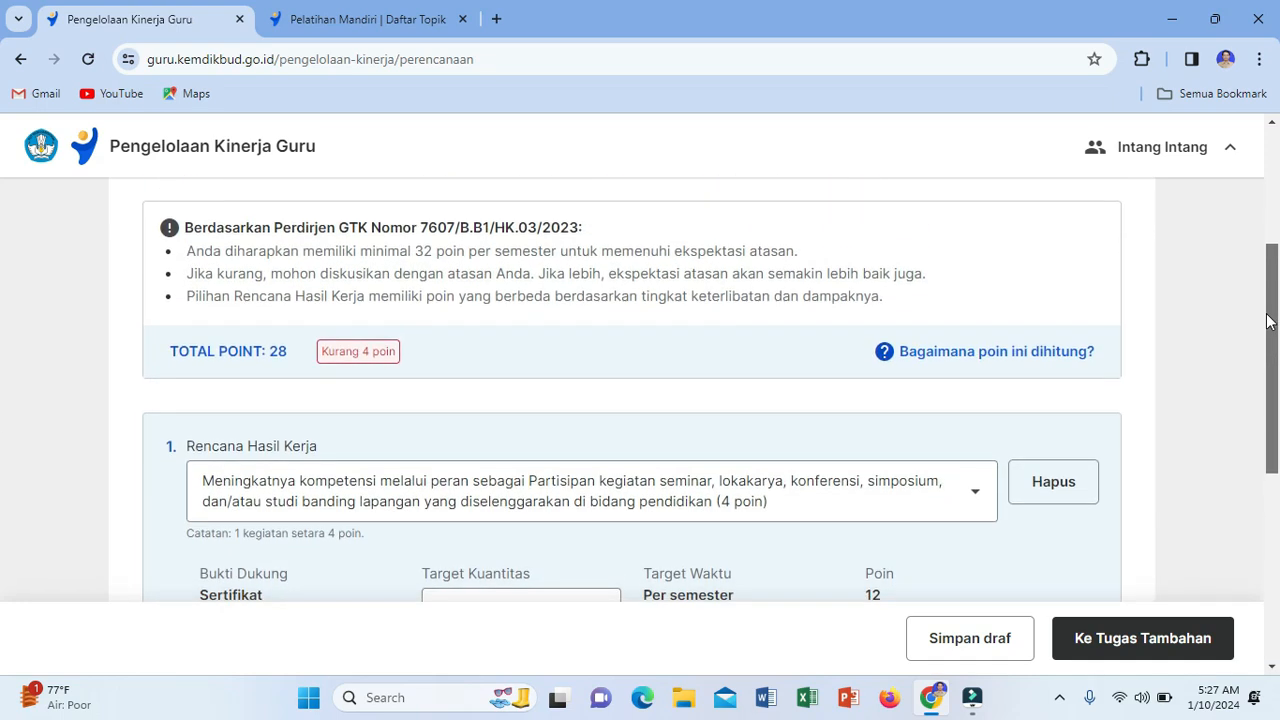
left_click_drag(1268, 321, 1278, 505)
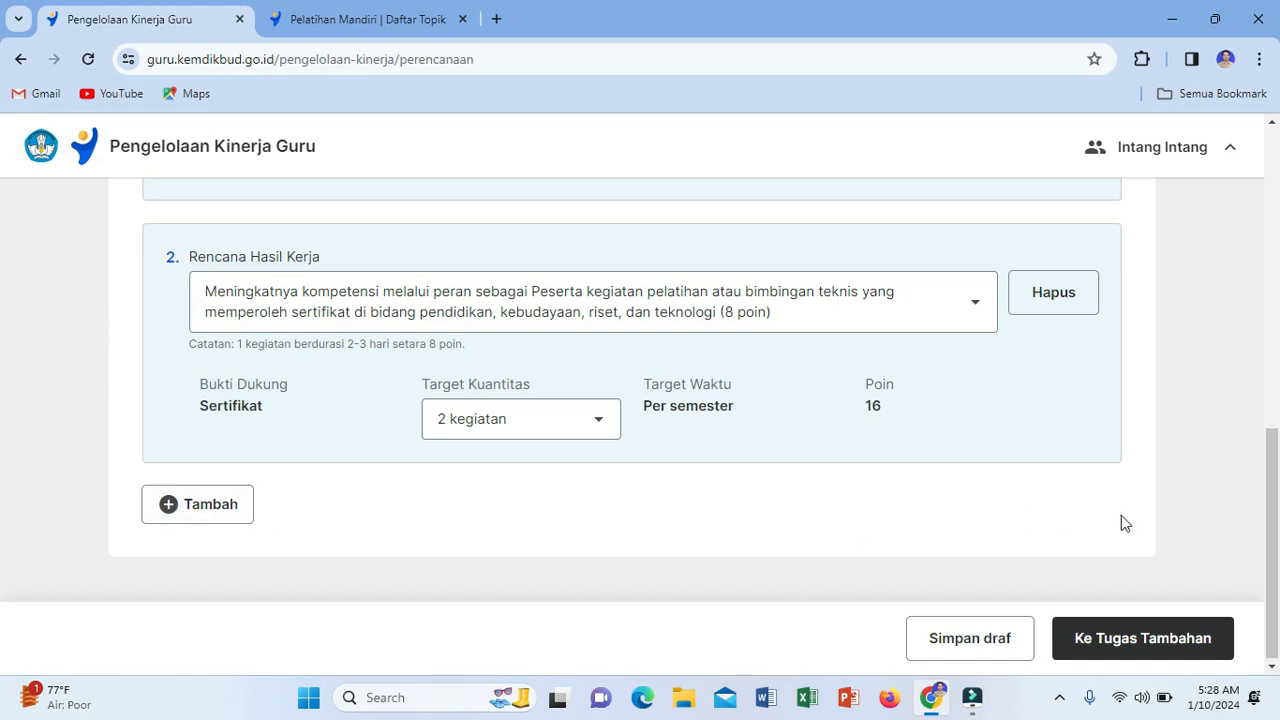
Step: Add a blank third Rencana Hasil Kerja entry to the competency development plan
scroll(1276, 555, "up", 3)
scroll(1276, 555, "down", 3)
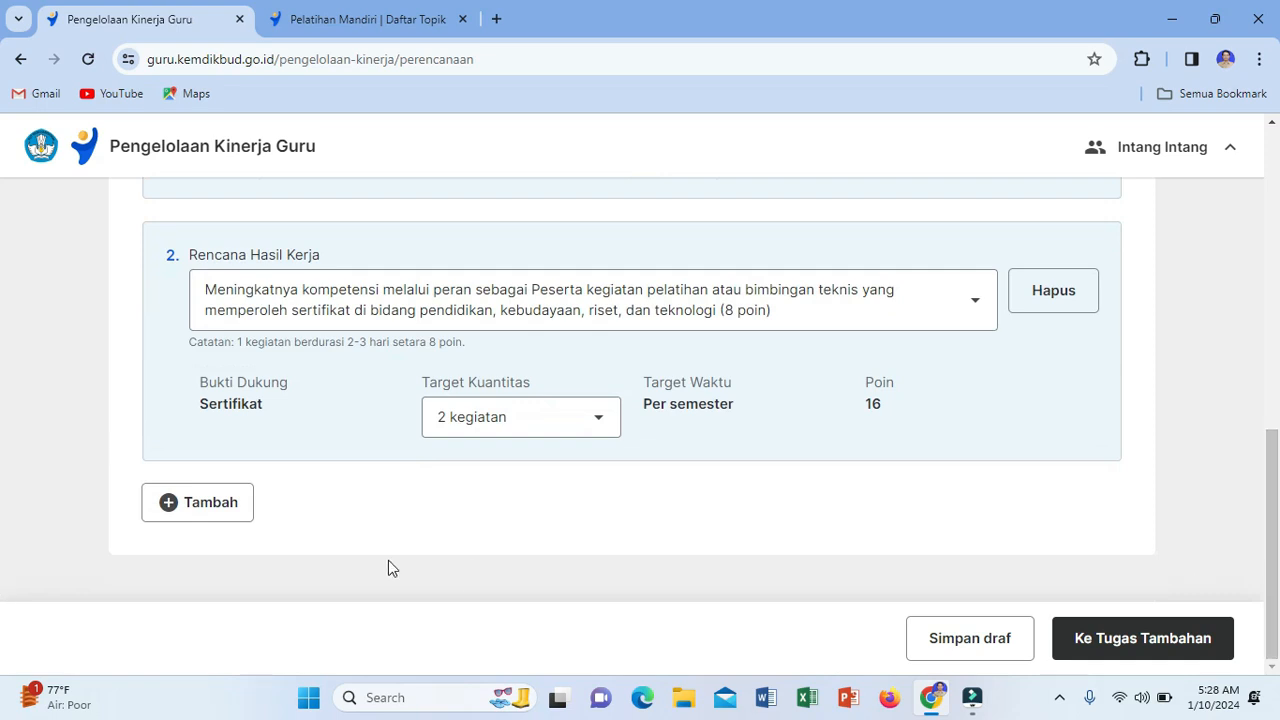
left_click(190, 510)
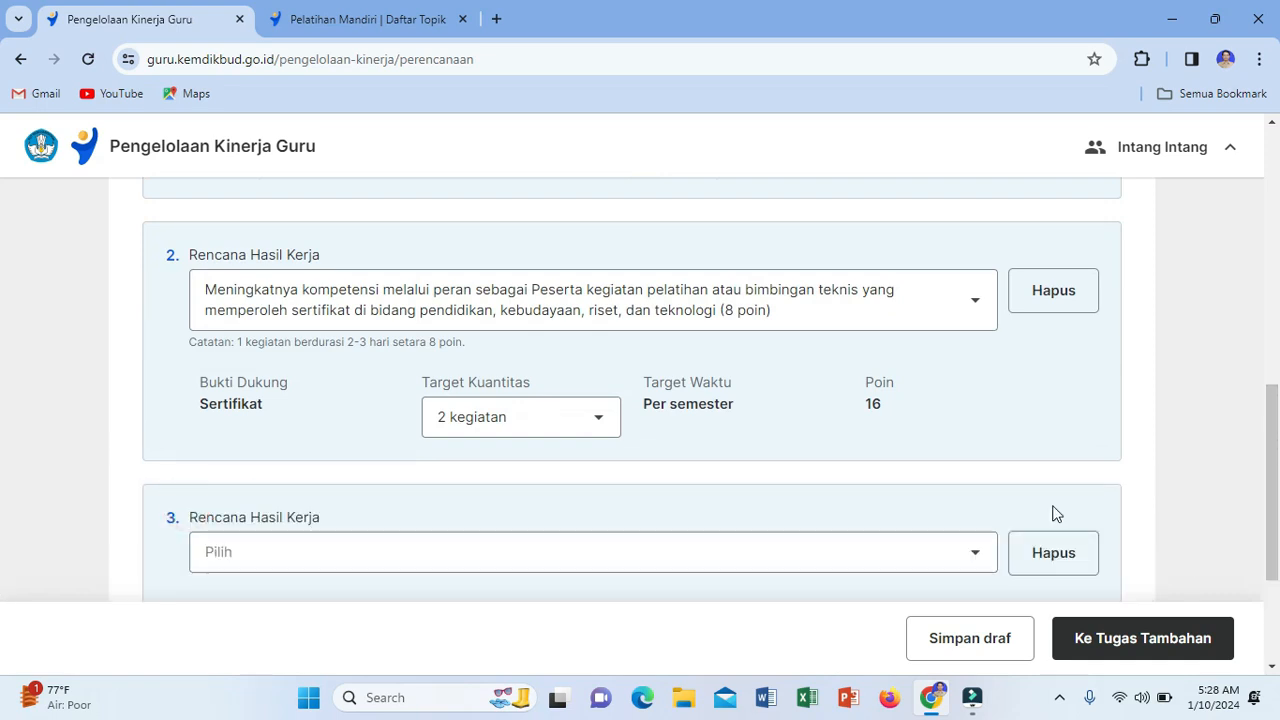
scroll(1275, 428, "down", 3)
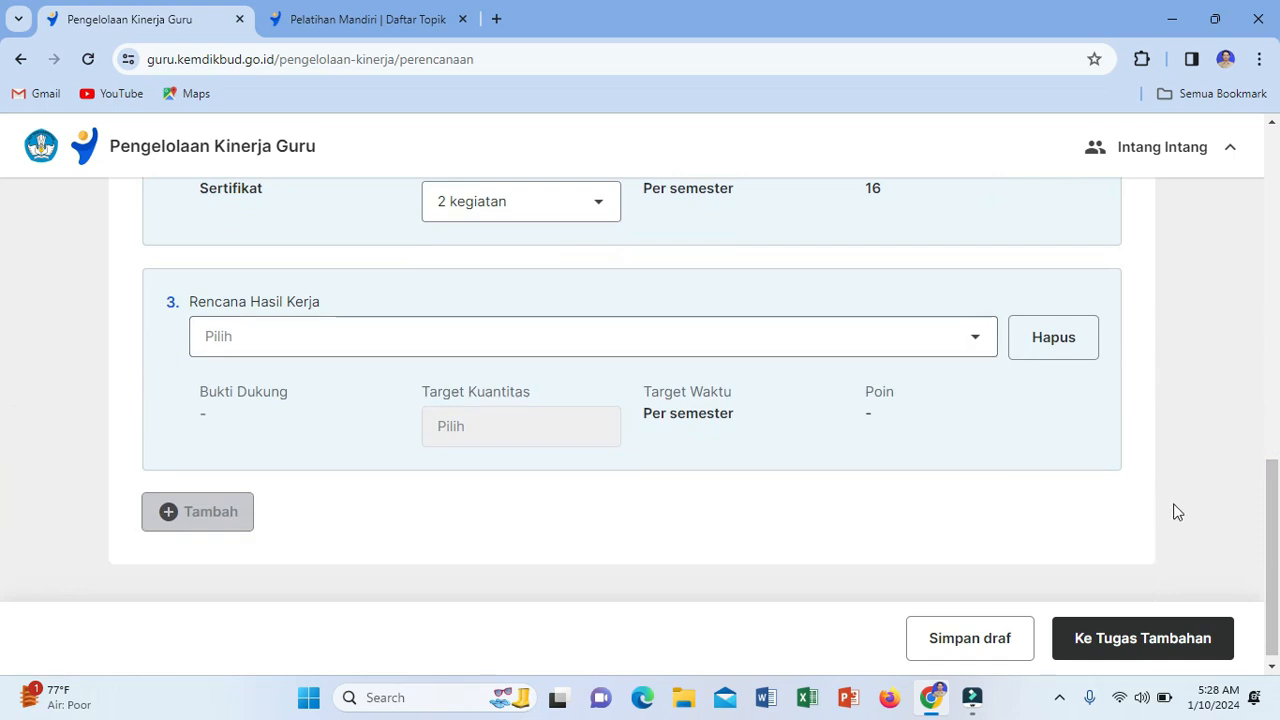
scroll(1277, 575, "up", 3)
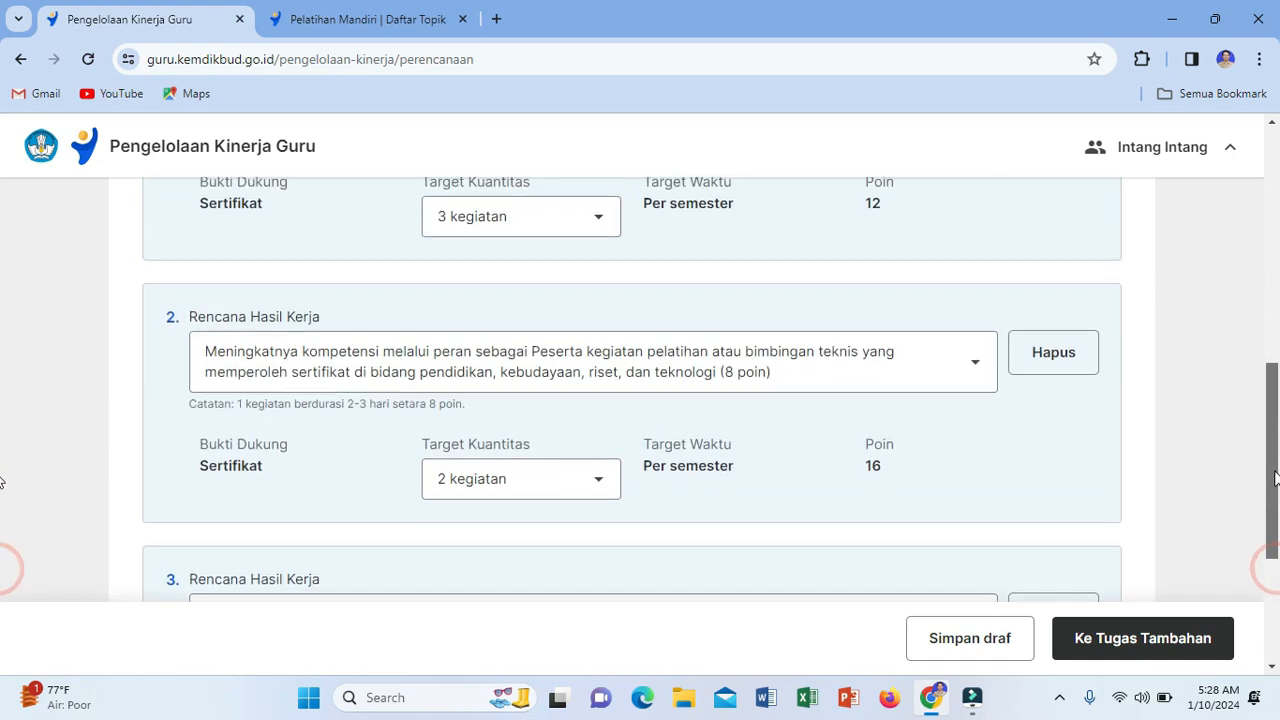
Step: Set the Target Kuantitas of the first Rencana Hasil Kerja to 4 kegiatan
left_click_drag(1275, 475, 1278, 398)
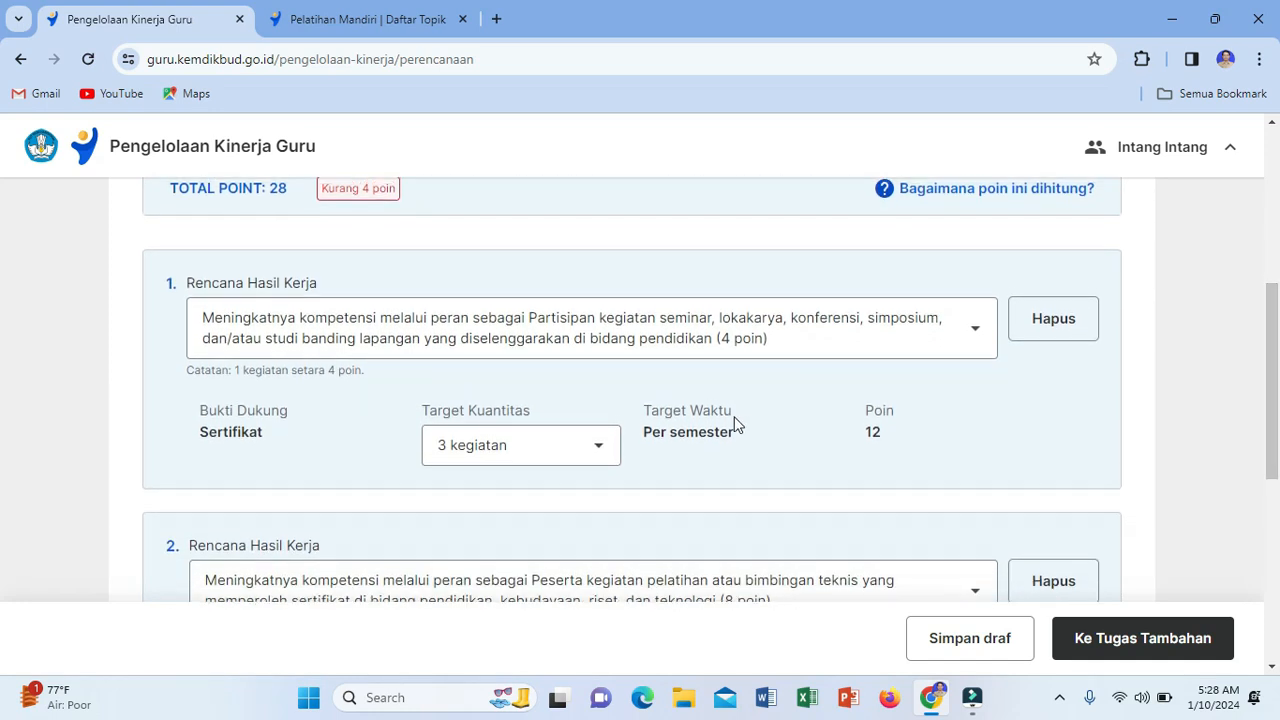
left_click(599, 450)
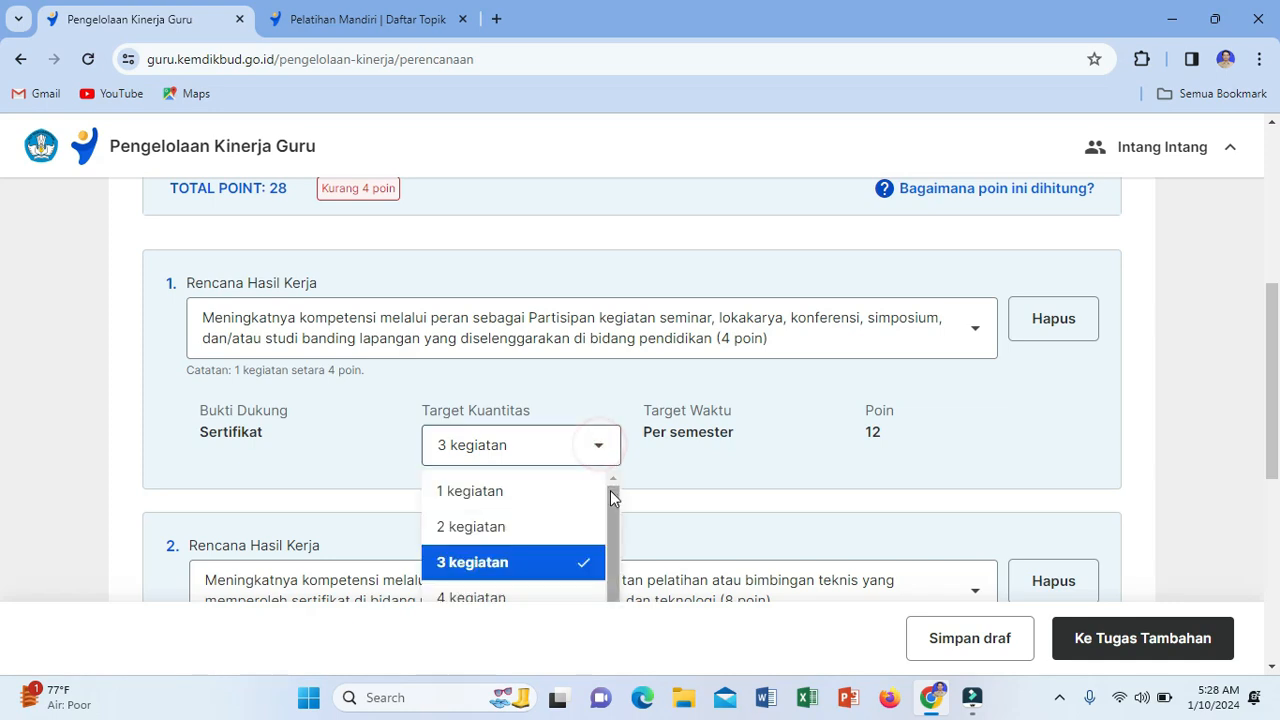
left_click_drag(613, 497, 614, 550)
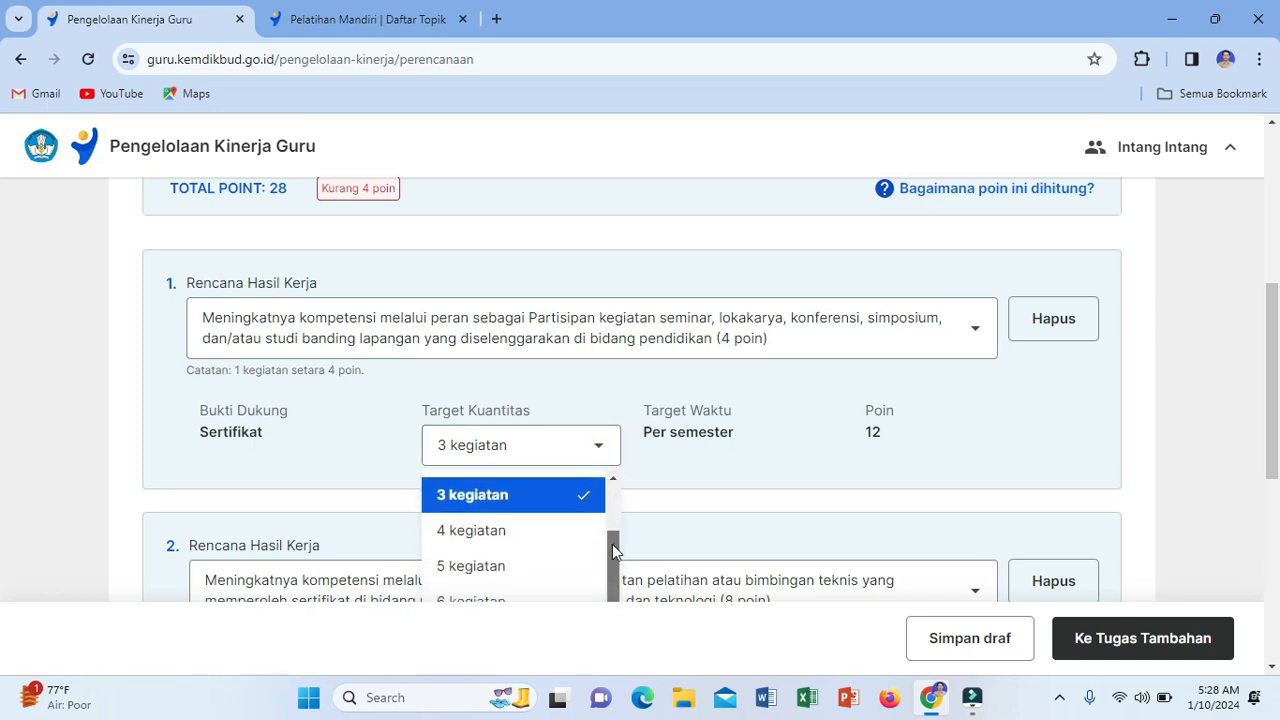
left_click(519, 533)
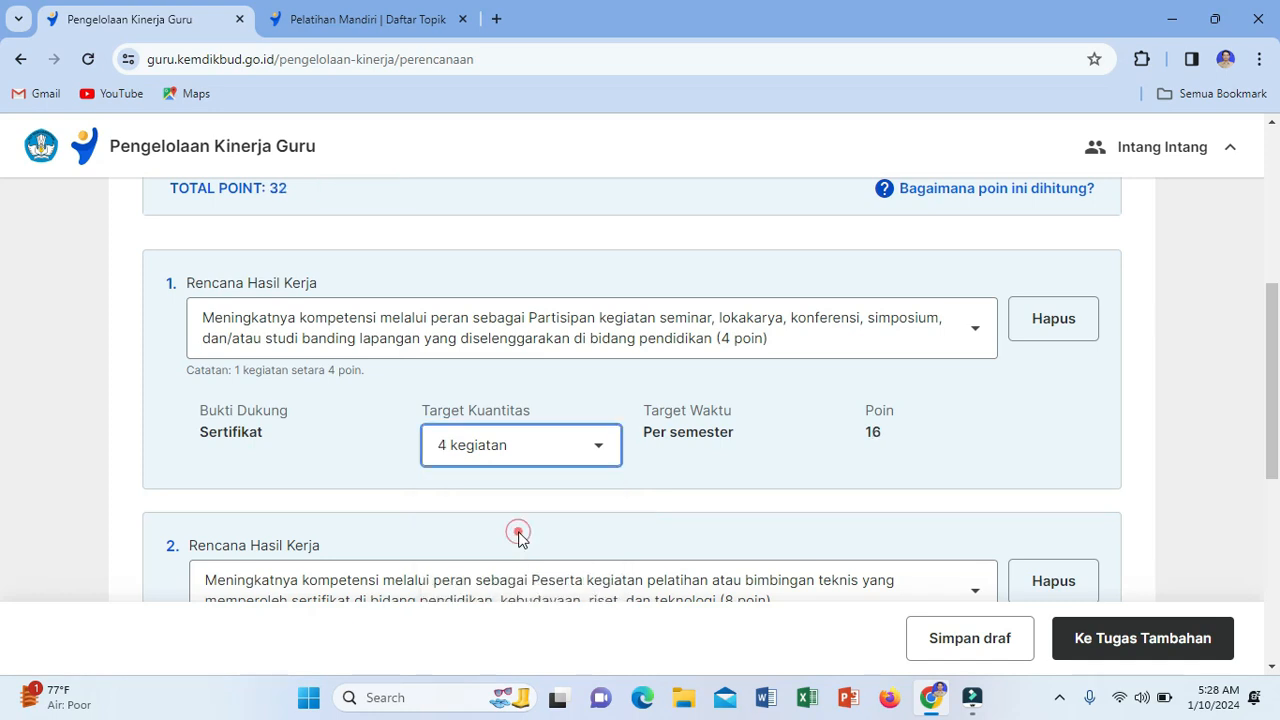
Step: Review the point total and both filled entries, and remove the blank third Rencana Hasil Kerja
left_click(1272, 393)
left_click_drag(1272, 393, 1272, 354)
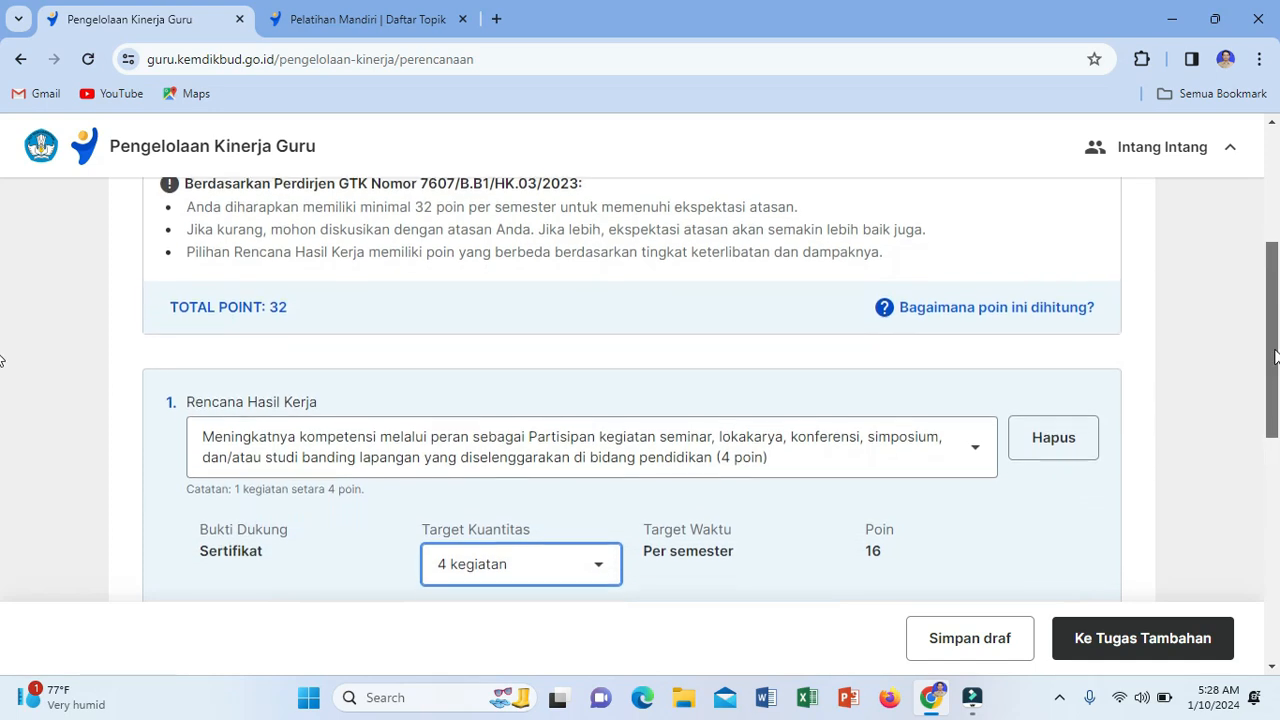
left_click_drag(1272, 343, 1275, 420)
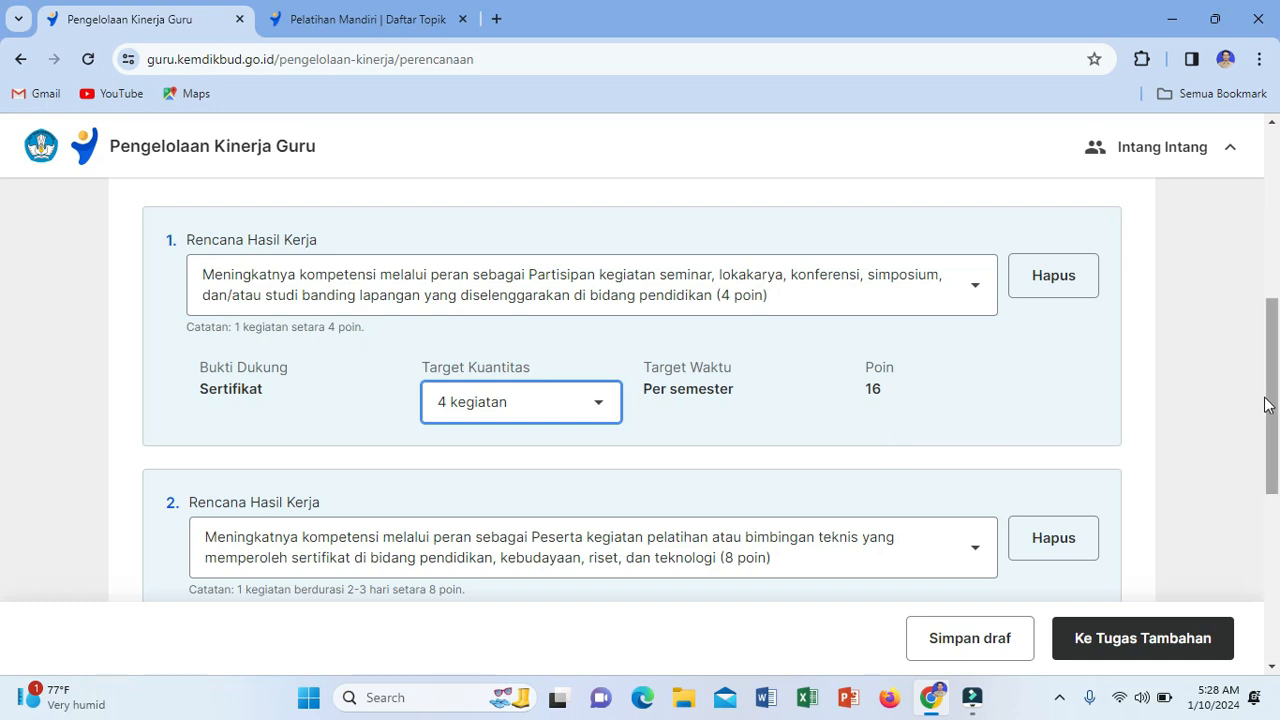
left_click_drag(1275, 390, 1277, 458)
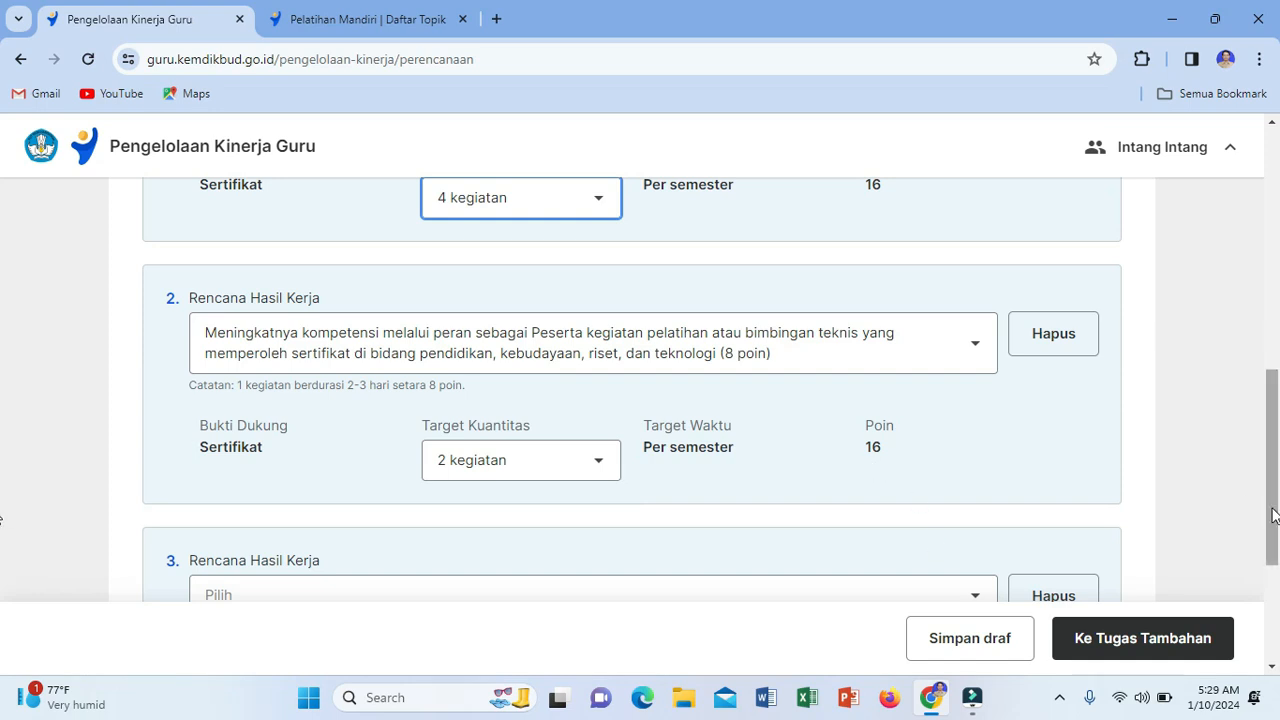
left_click_drag(1272, 512, 1270, 371)
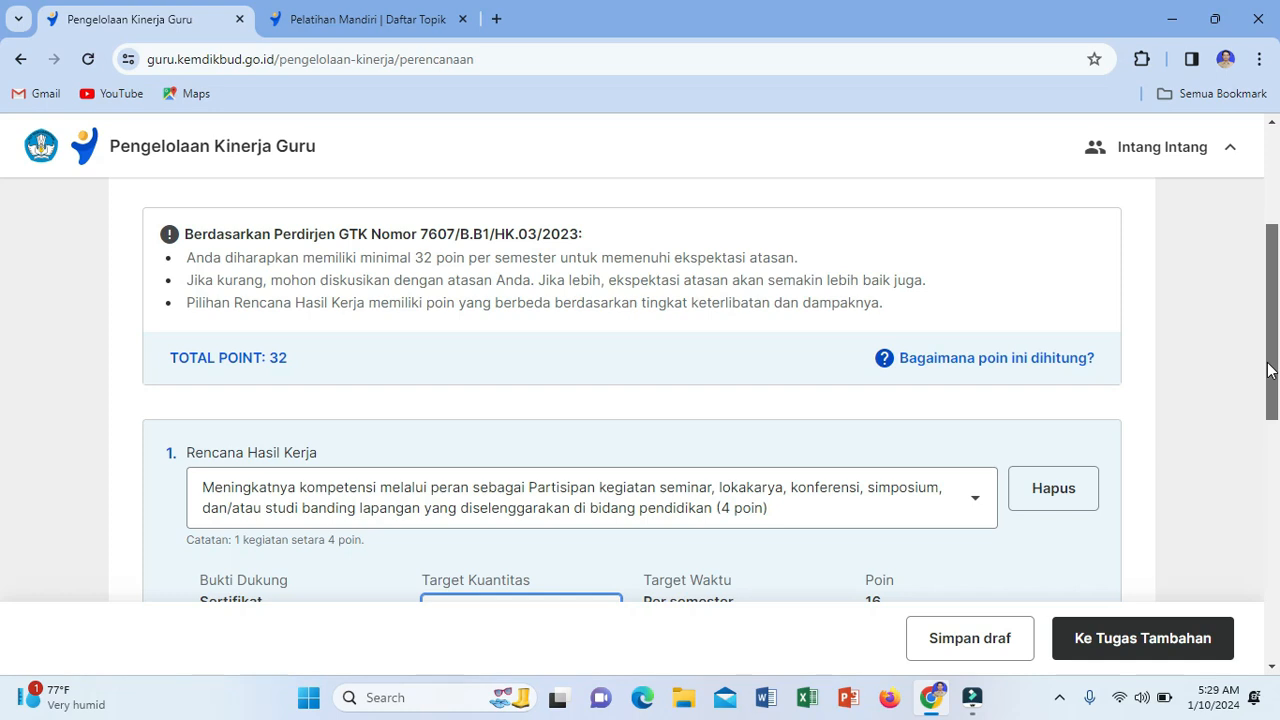
left_click_drag(1270, 371, 1278, 620)
left_click(1046, 437)
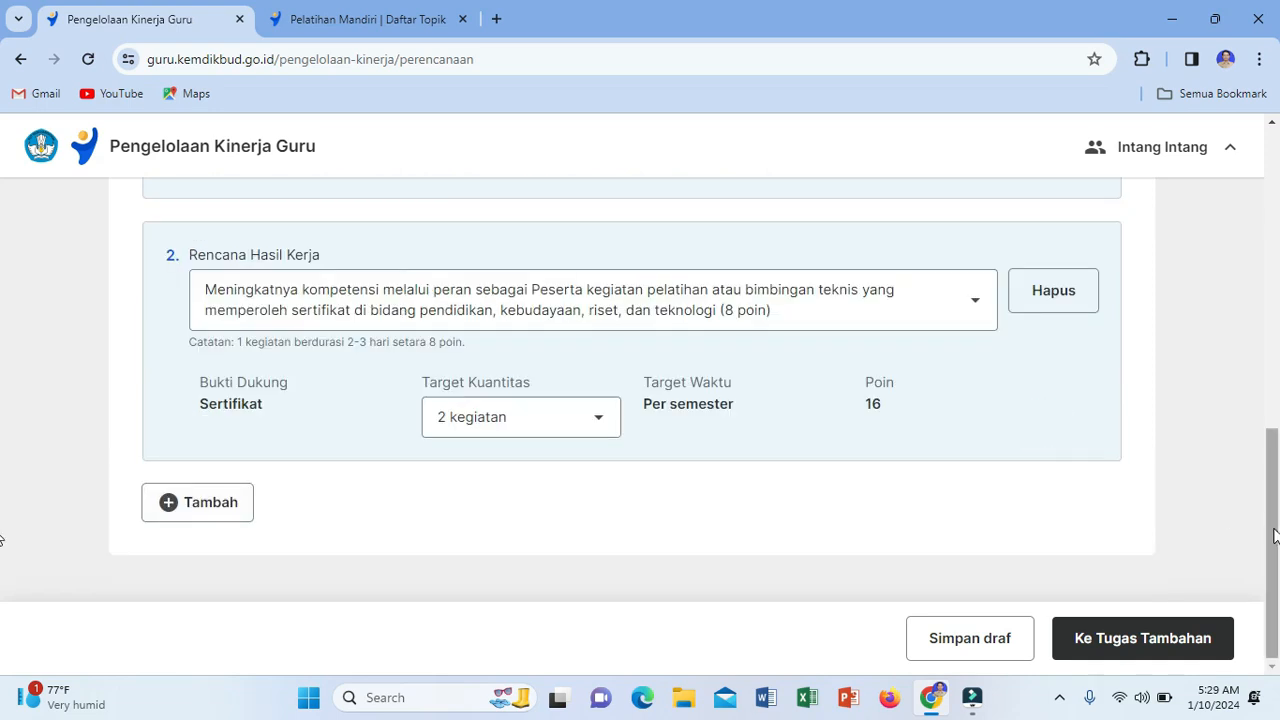
Step: Check the two remaining Rencana Hasil Kerja entries and proceed to the Tugas Tambahan stage
left_click_drag(1275, 535, 1275, 415)
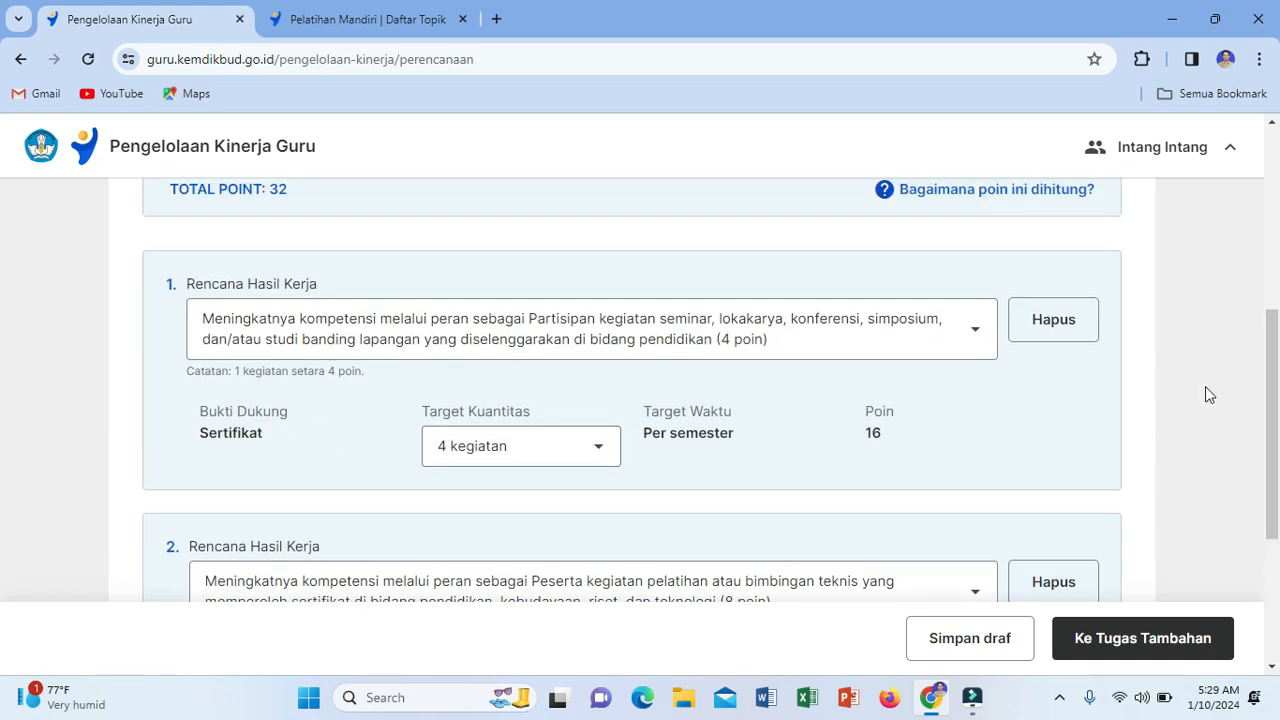
left_click_drag(1277, 365, 1277, 461)
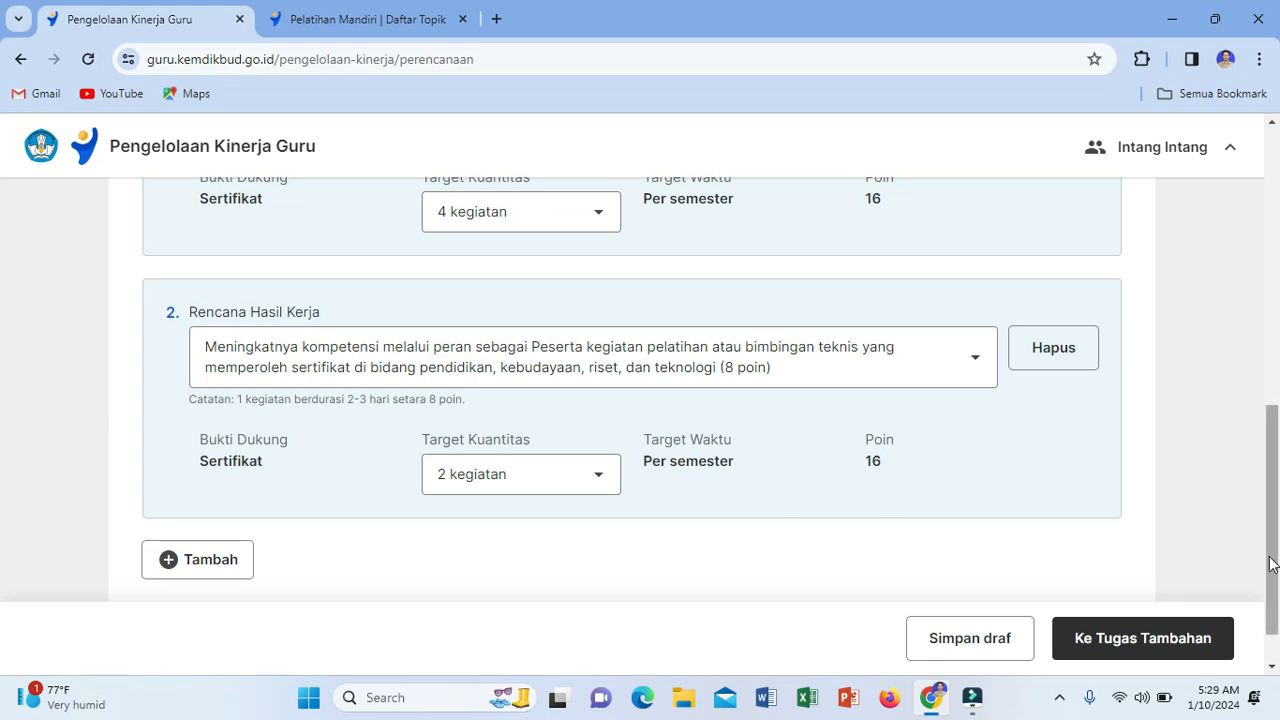
left_click(1135, 641)
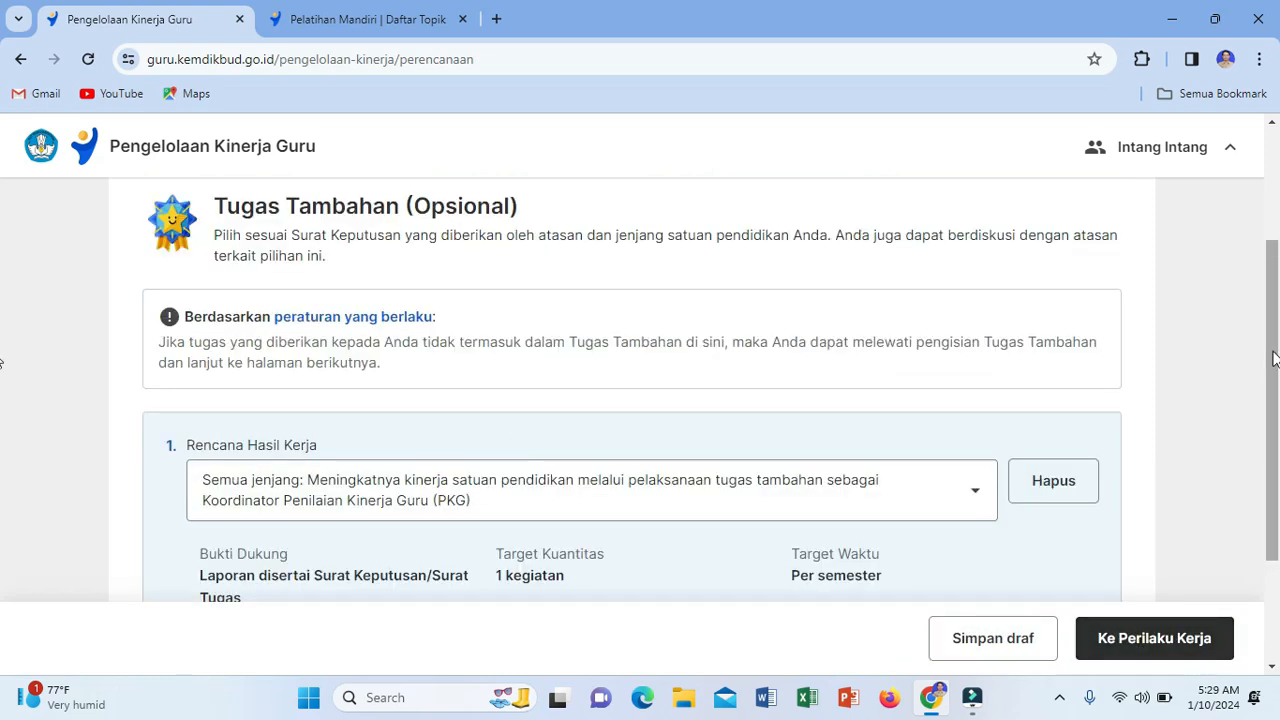
Step: Check the Tugas Tambahan entry for Koordinator Penilaian Kinerja Guru (PKG) and proceed to the Perilaku Kerja stage
left_click_drag(1268, 360, 1278, 410)
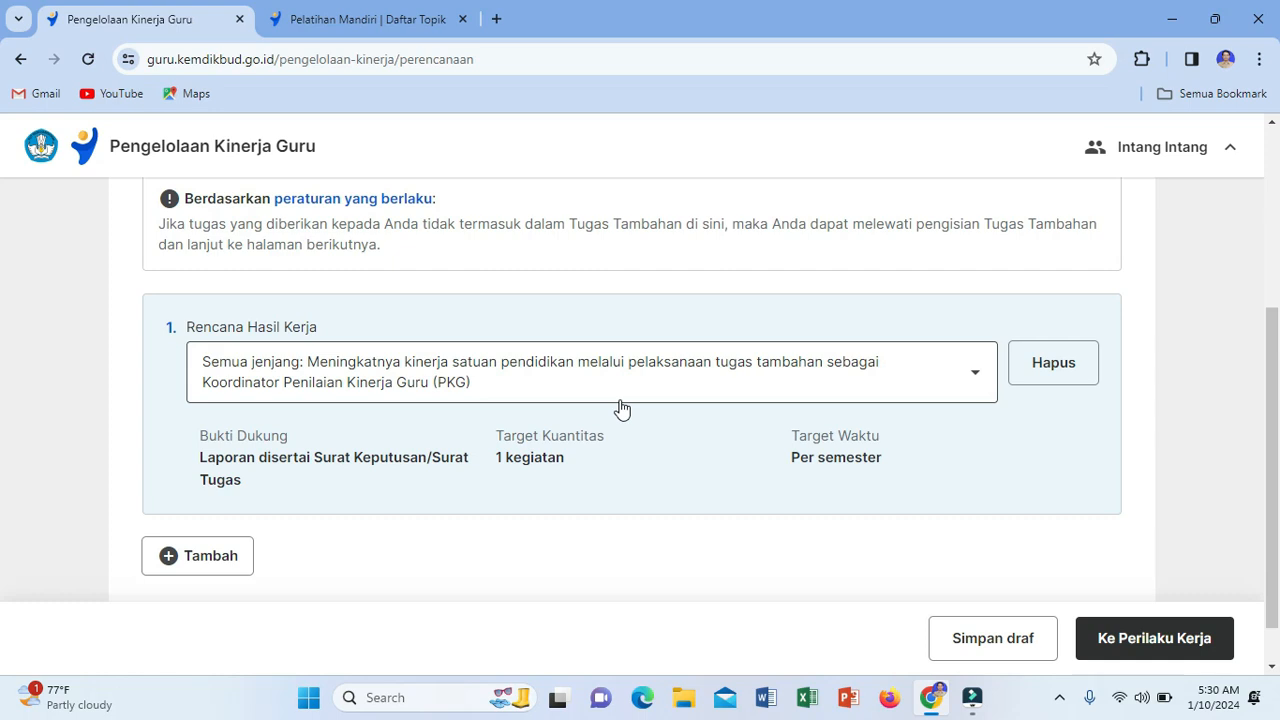
left_click(1147, 648)
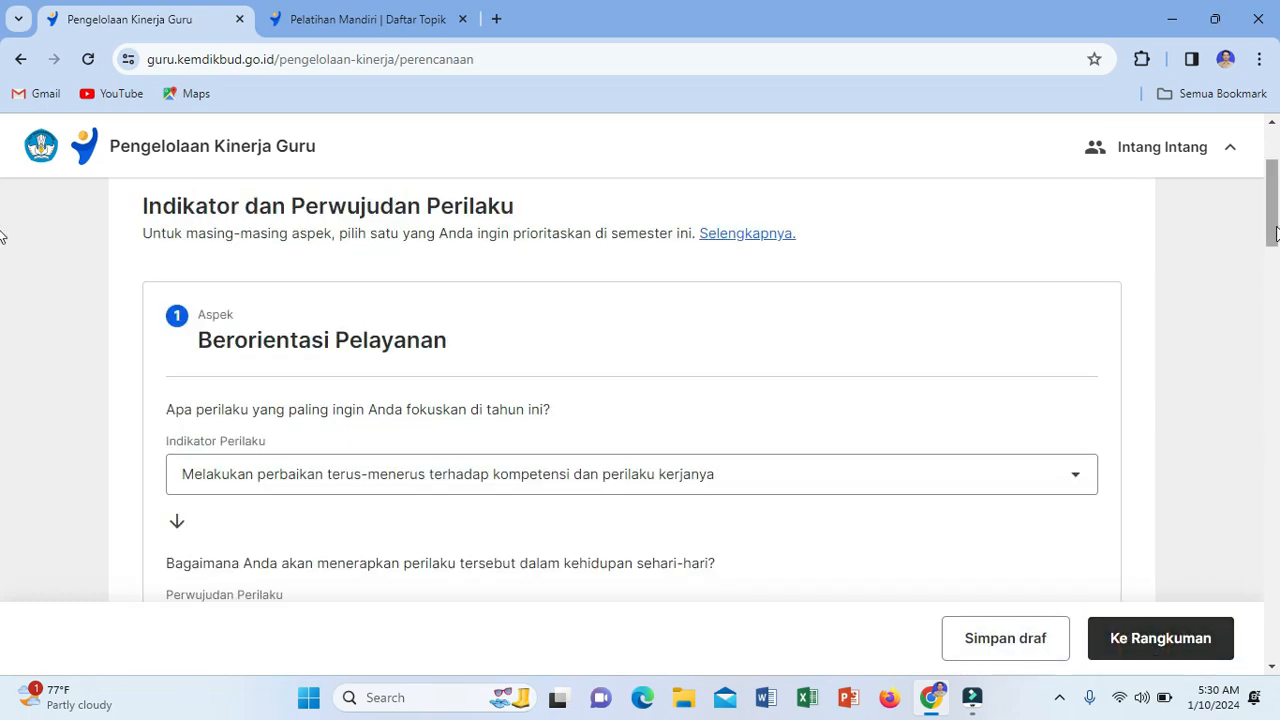
Step: For Berorientasi Pelayanan, select the indicator "Melakukan perbaikan terus-menerus terhadap kompetensi dan perilaku kerjanya" with Perwujudan Perilaku "Berupaya memperluas wawasan kualitas pelayanan"
left_click_drag(1275, 223, 1276, 256)
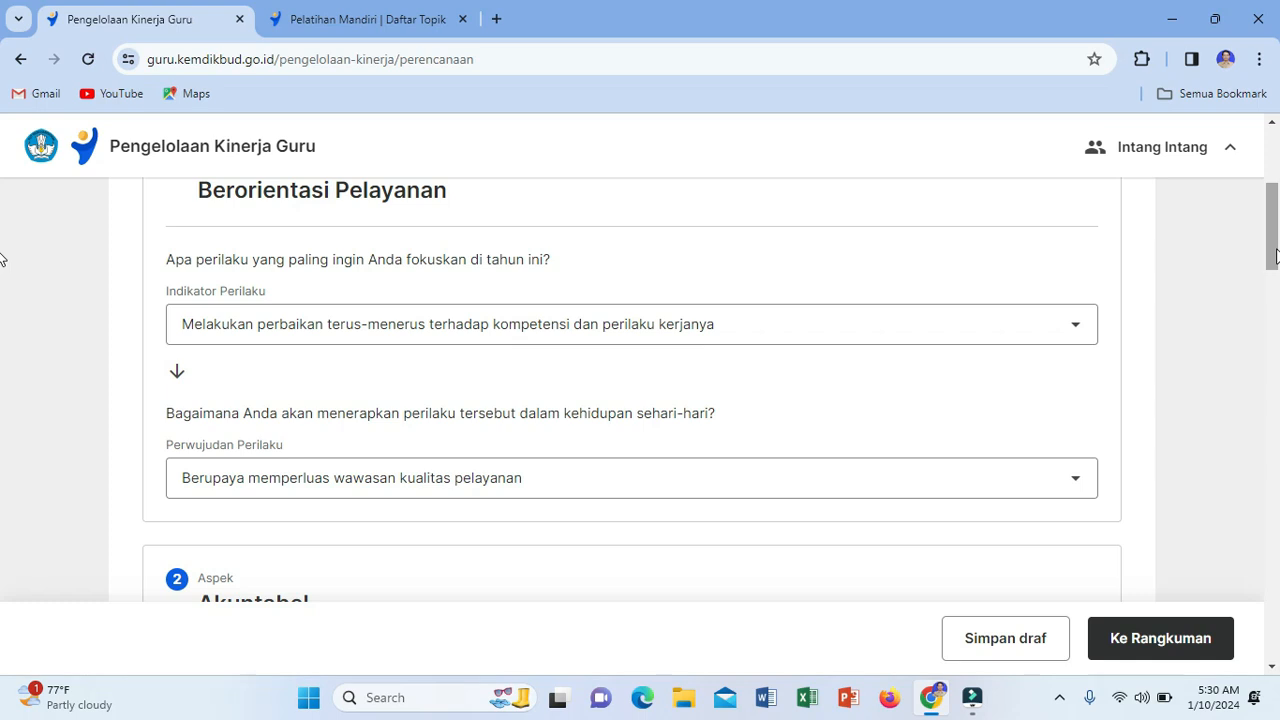
left_click(1078, 330)
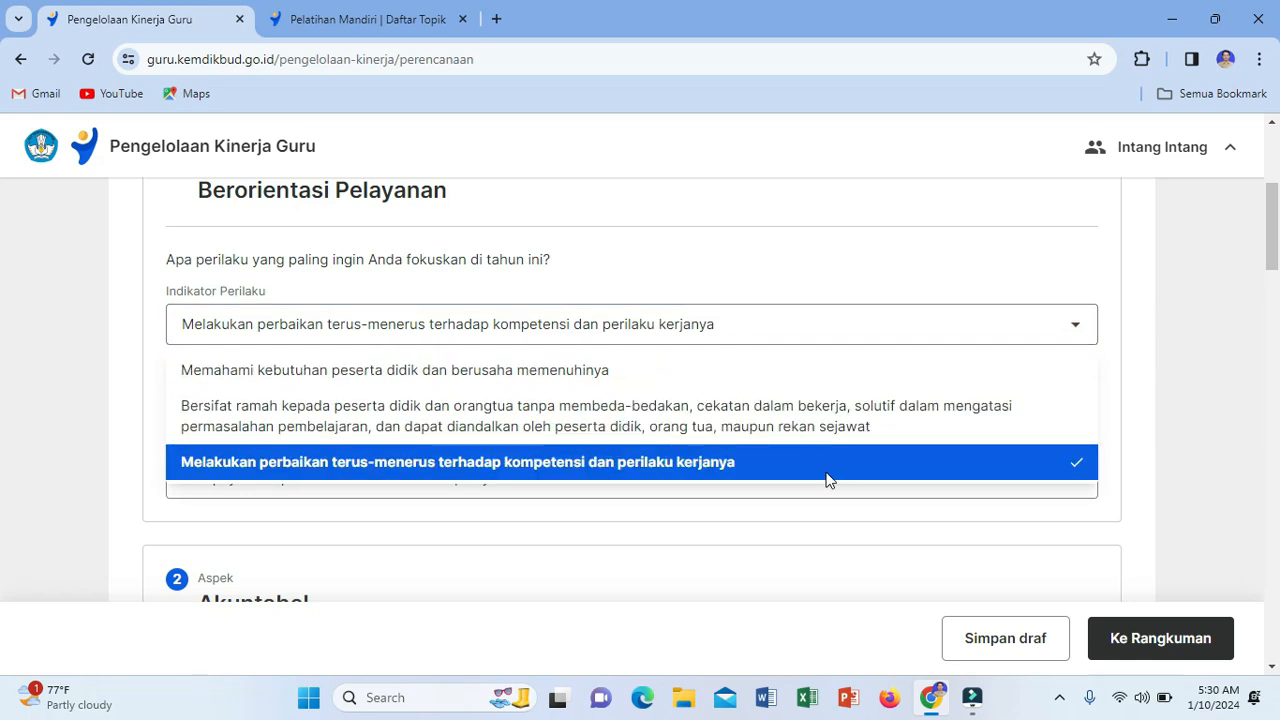
left_click(774, 466)
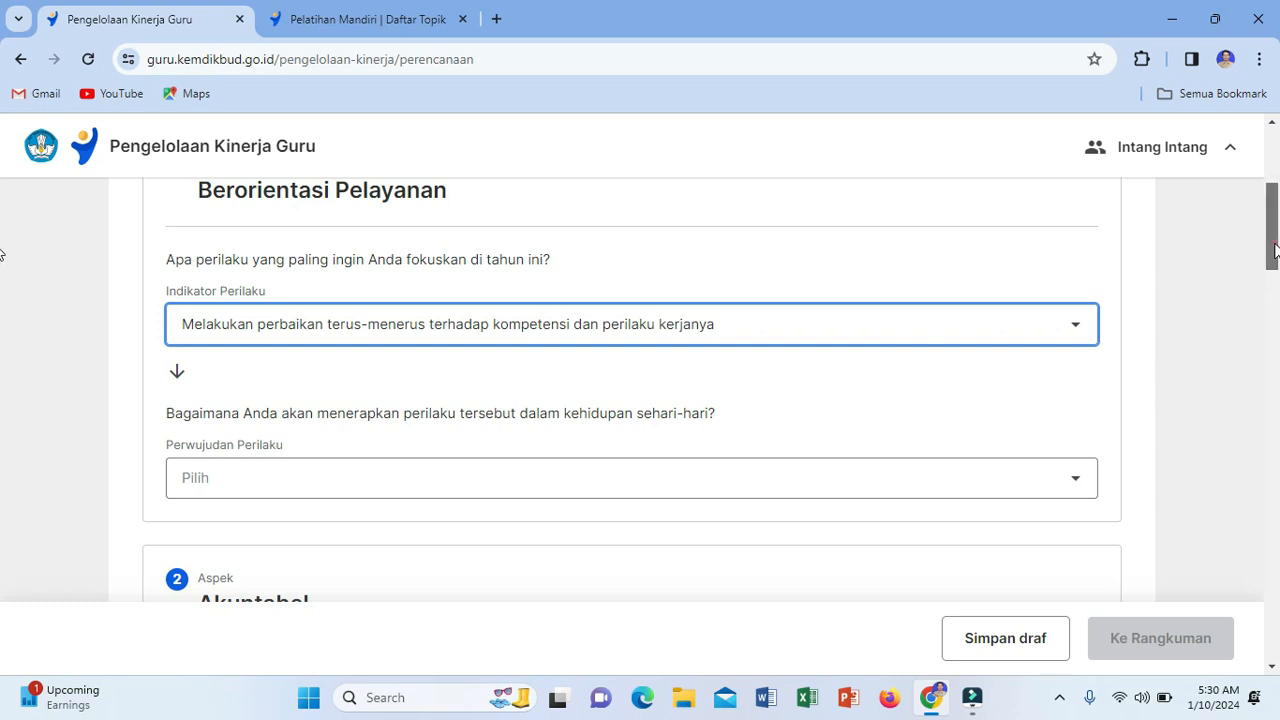
scroll(1272, 245, "down", 2)
left_click(1072, 341)
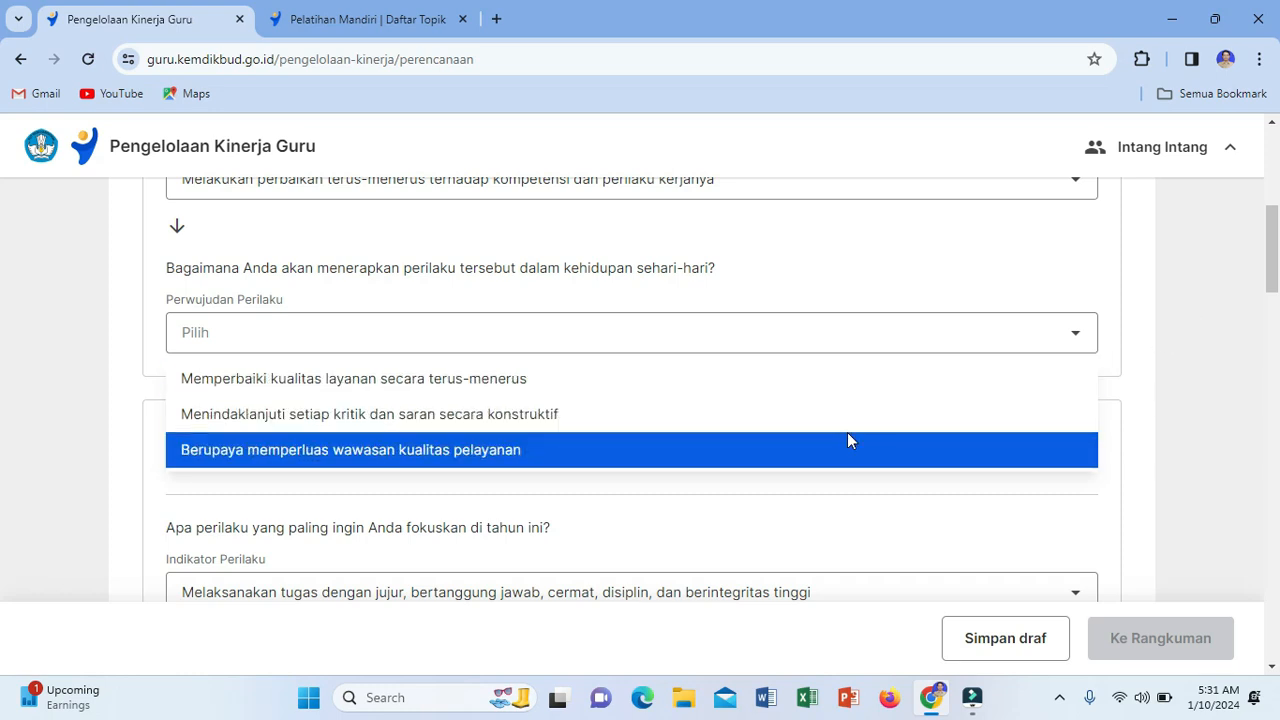
left_click(528, 452)
left_click(528, 455)
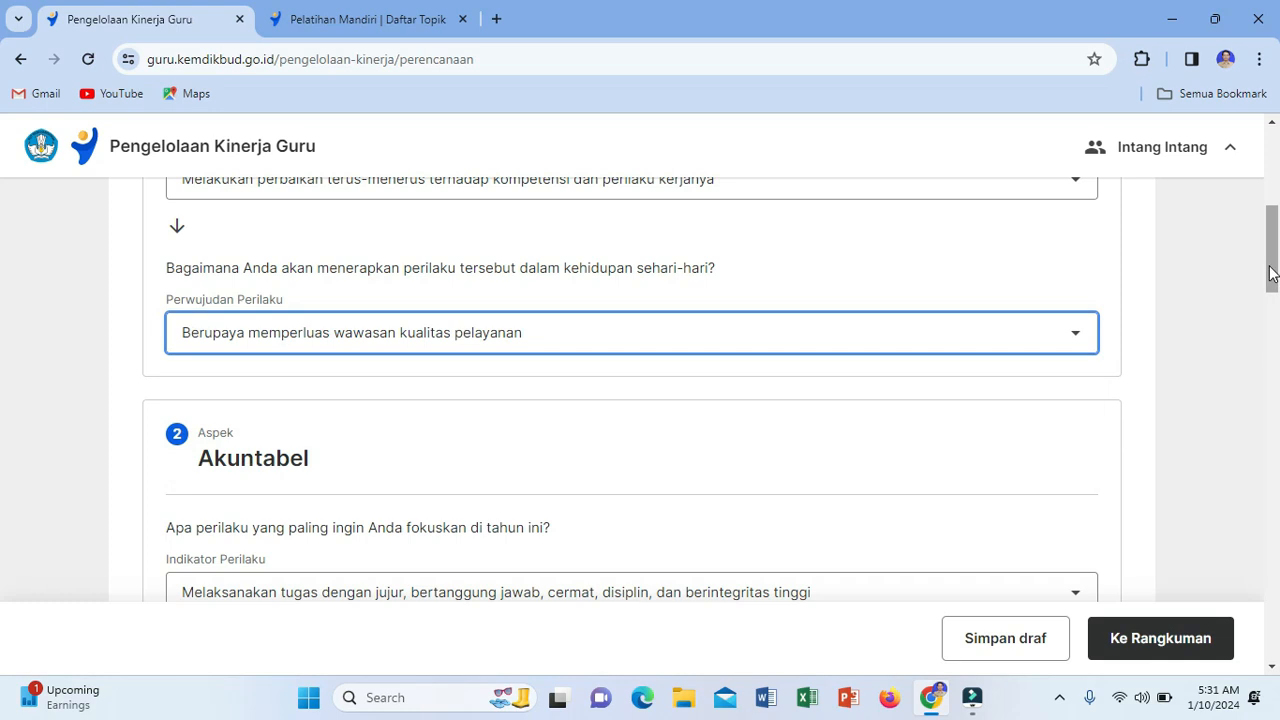
Step: Examine the available Indikator Perilaku and Perwujudan Perilaku choices for the Akuntabel aspect
left_click_drag(1272, 275, 1273, 322)
left_click(1077, 293)
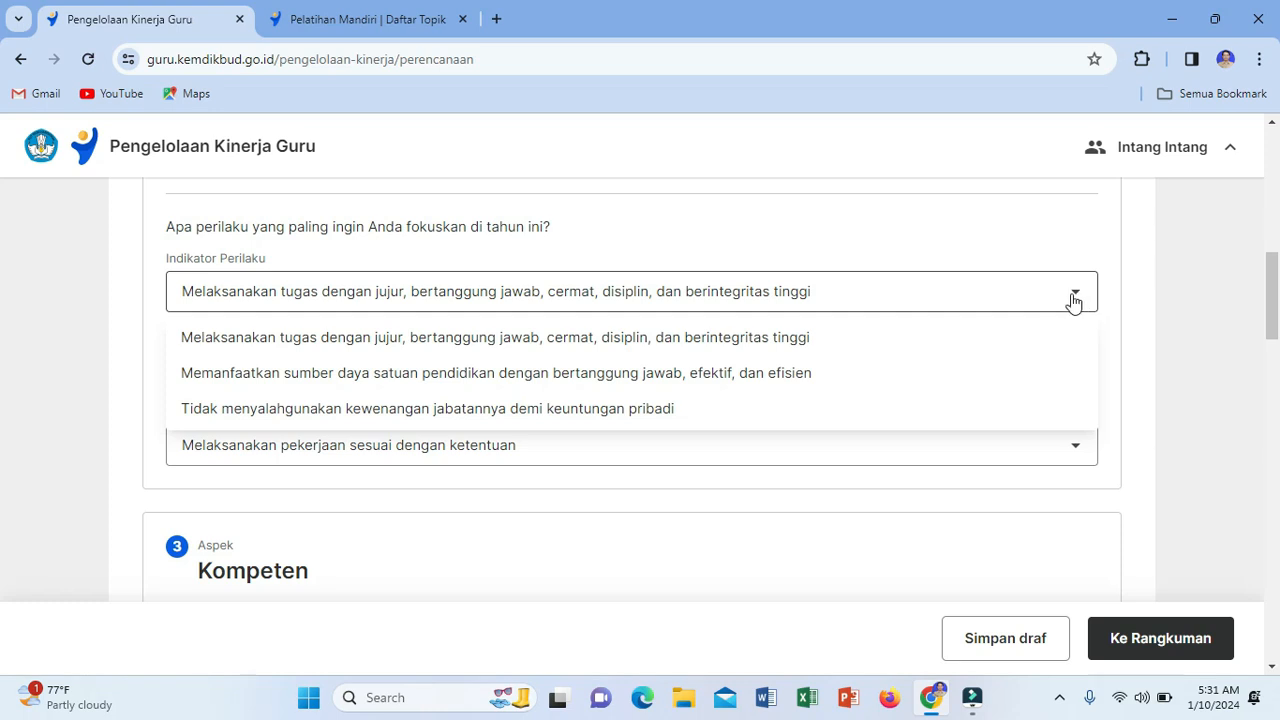
left_click(916, 292)
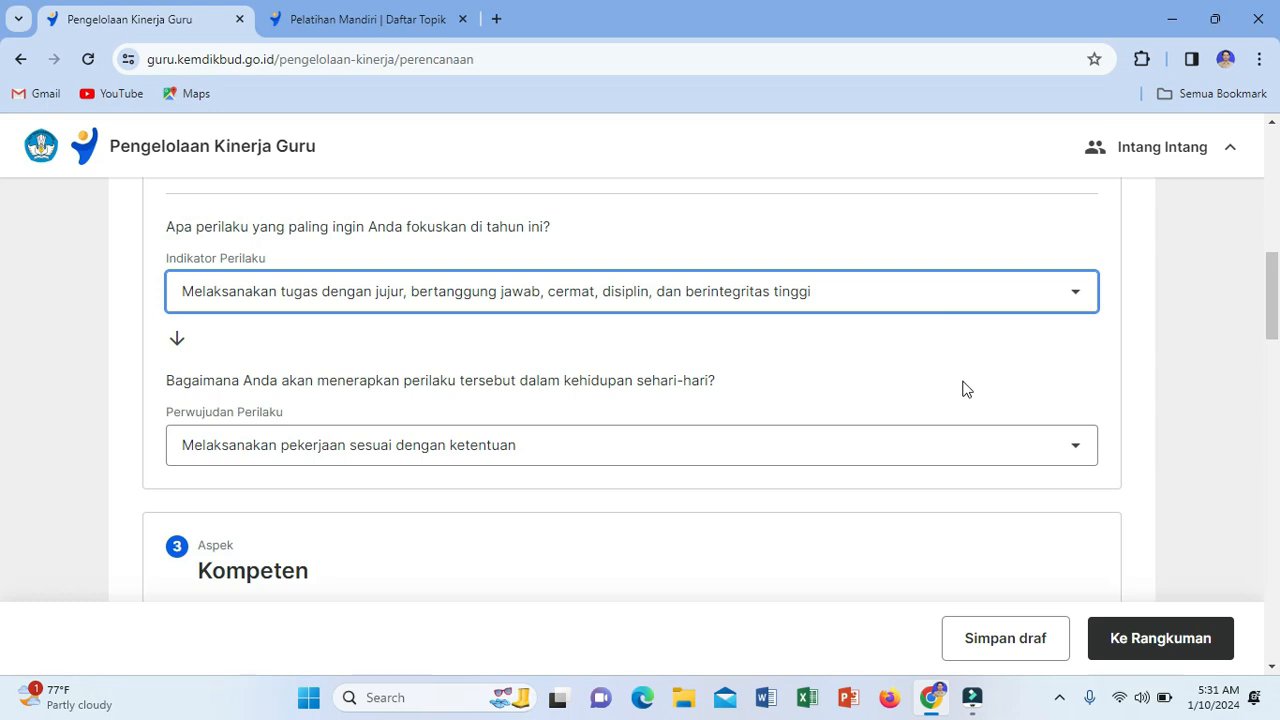
left_click(1077, 447)
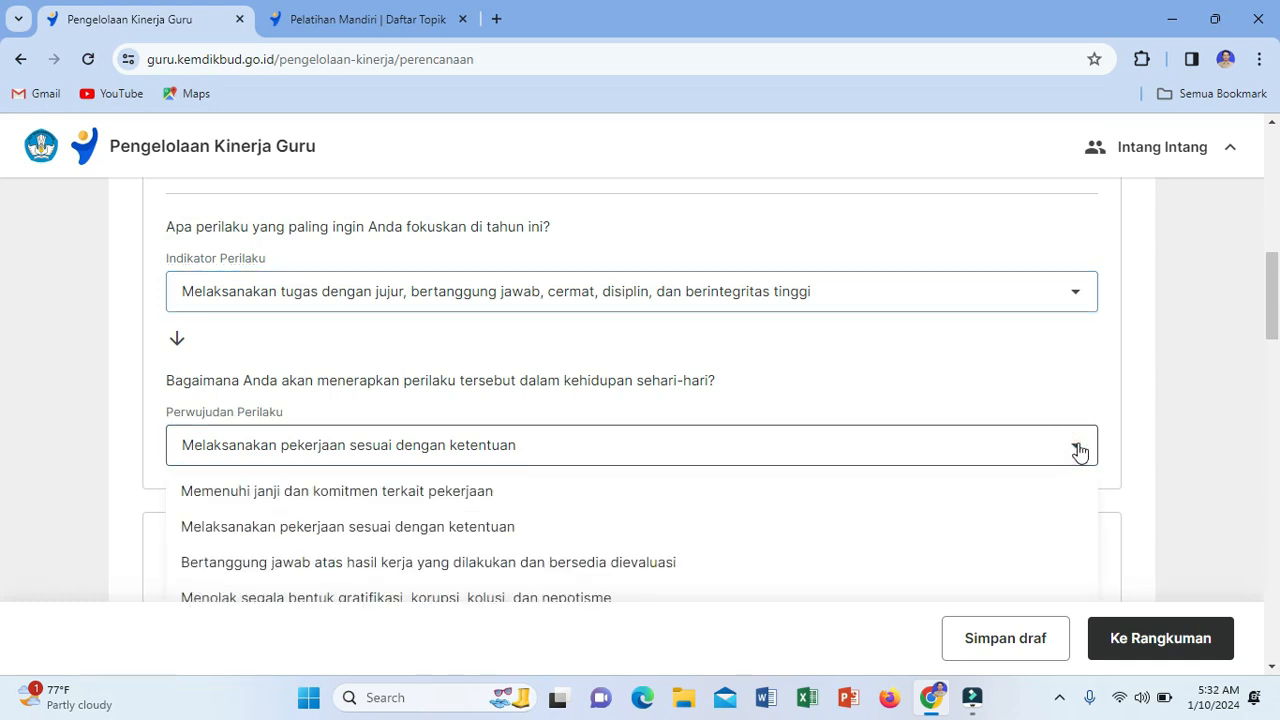
left_click(550, 456)
Step: Examine the available Indikator Perilaku and Perwujudan Perilaku choices for the Kompeten aspect
left_click_drag(1273, 310, 1277, 366)
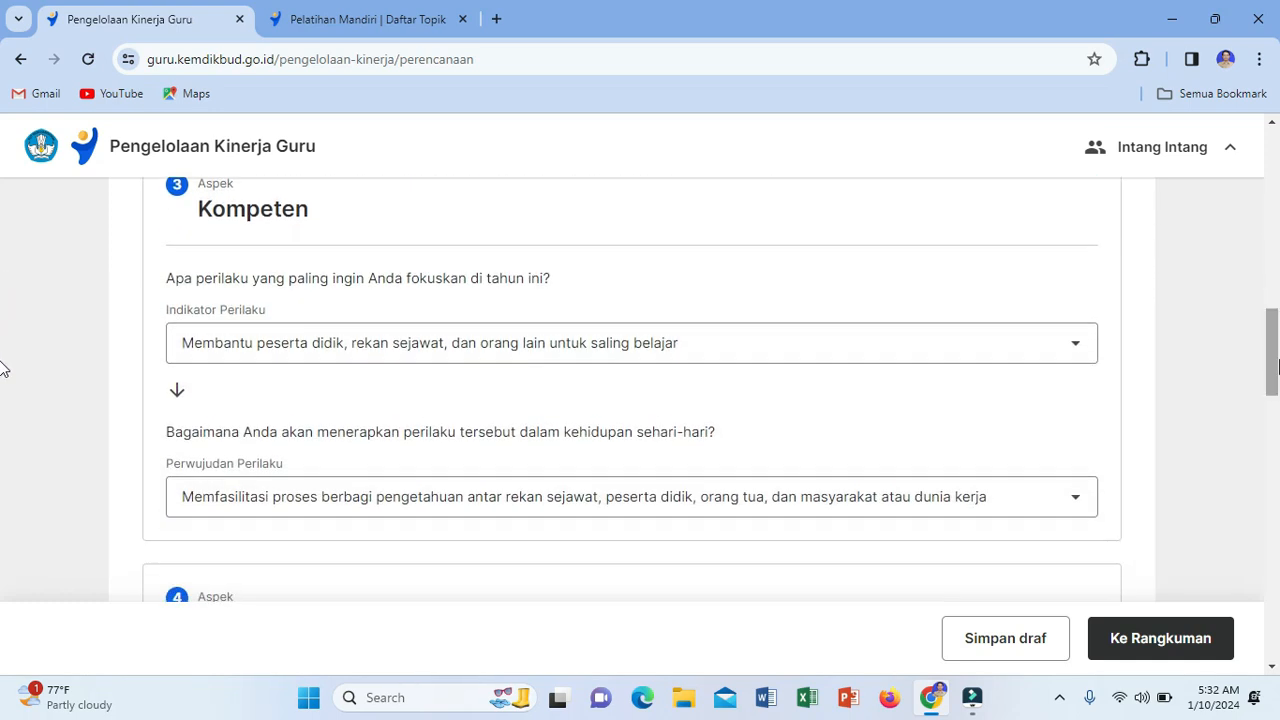
left_click_drag(1278, 366, 1278, 366)
left_click(1078, 347)
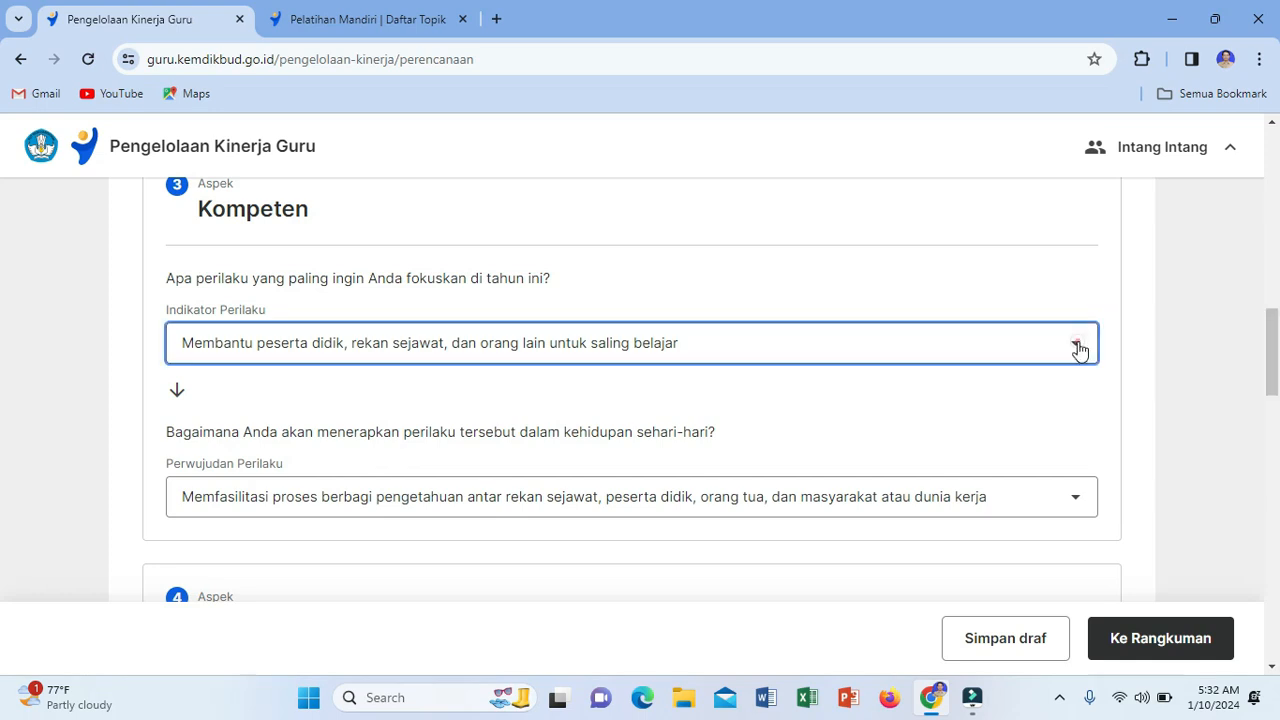
left_click(1078, 347)
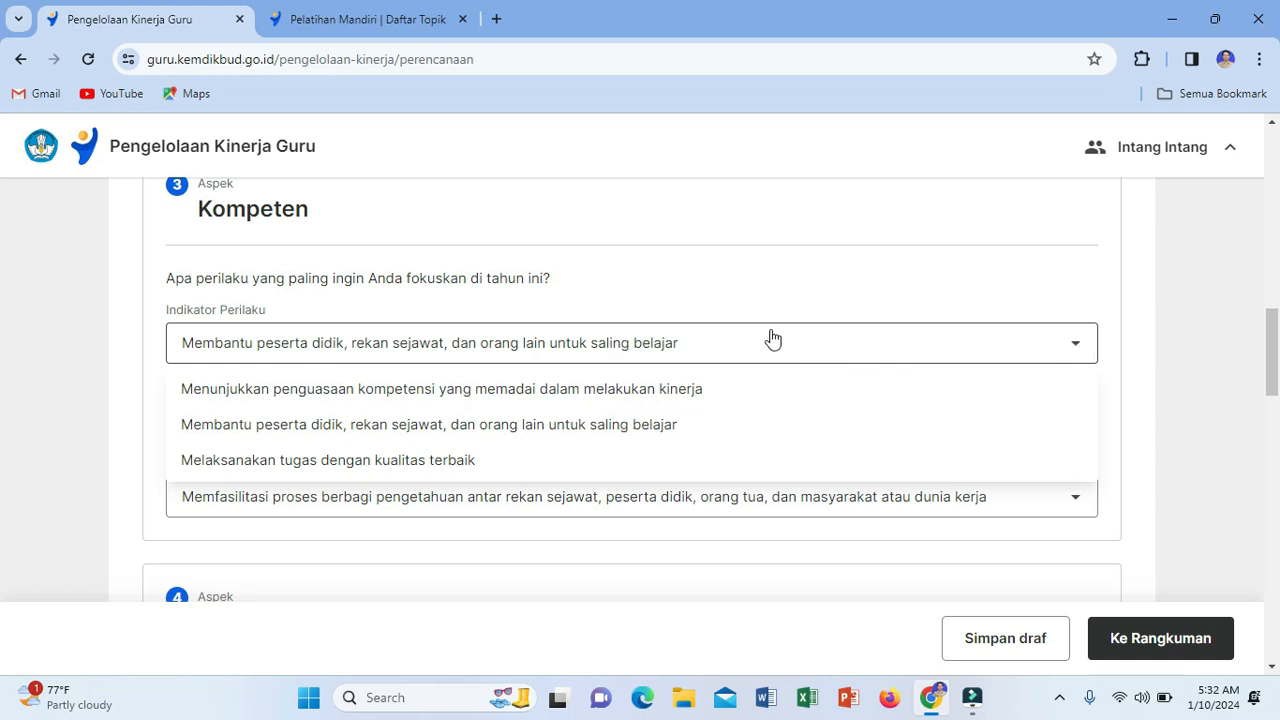
left_click(669, 355)
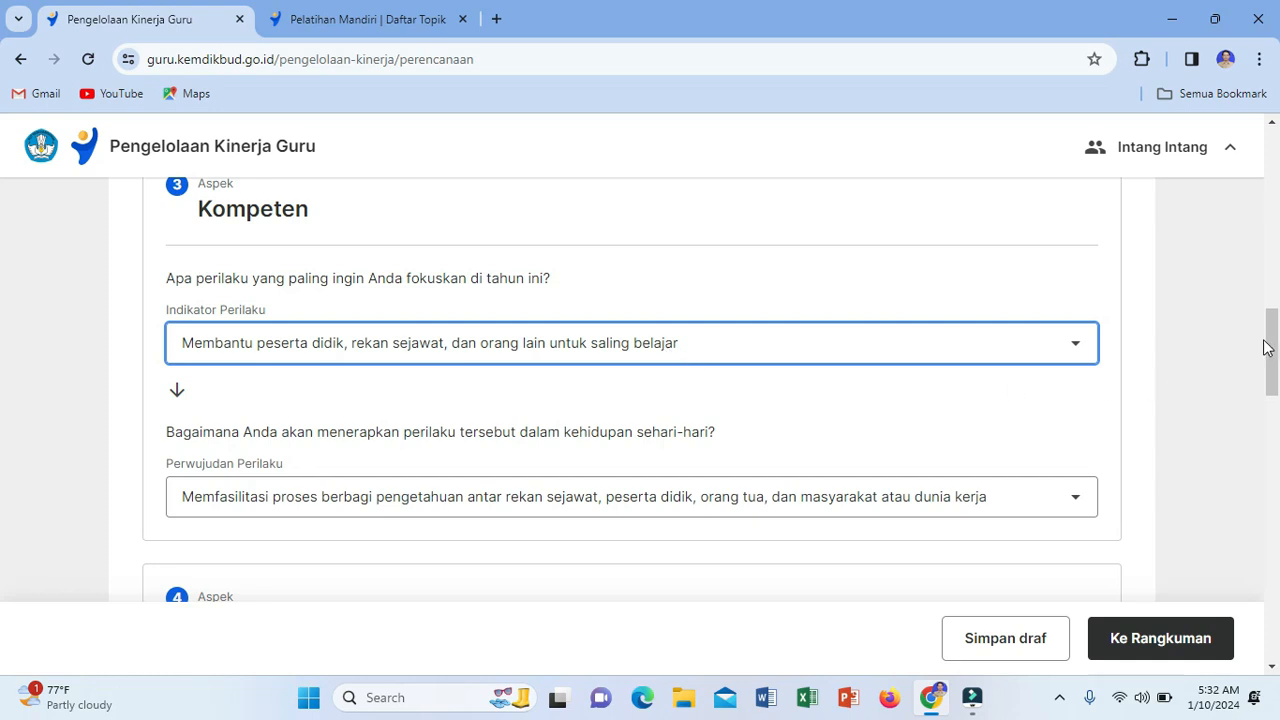
scroll(1272, 345, "down", 2)
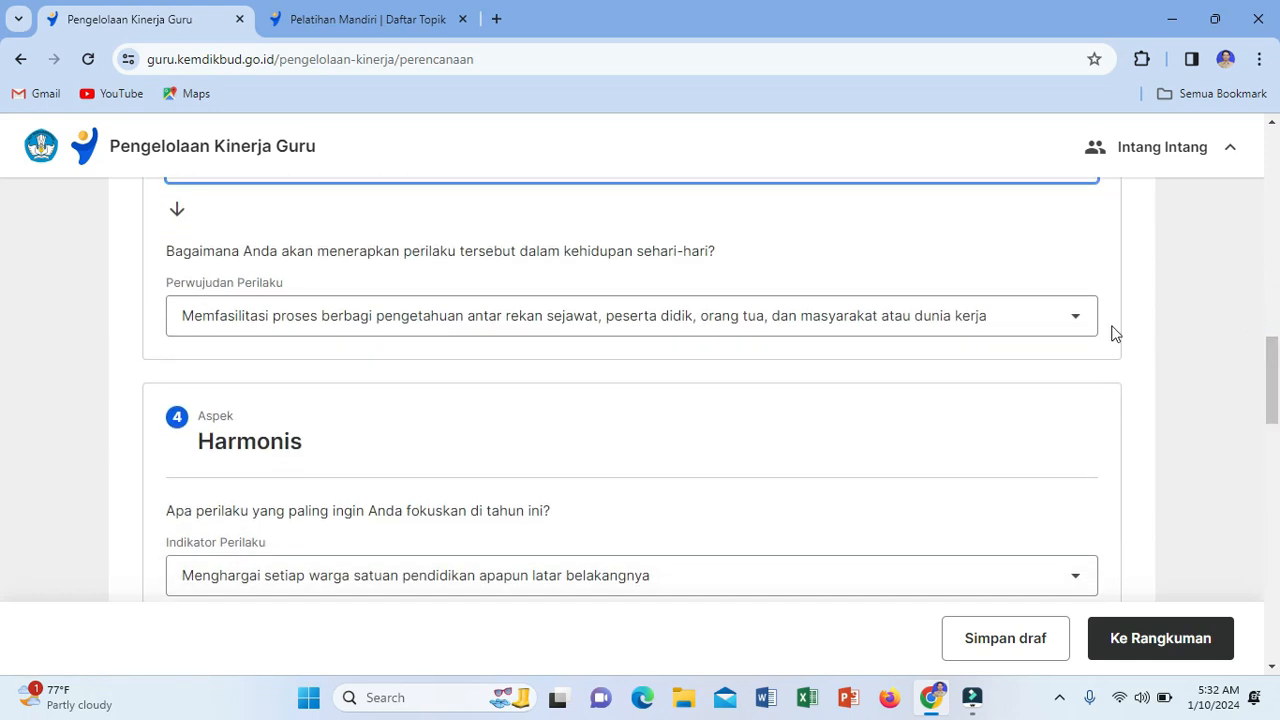
left_click(1079, 322)
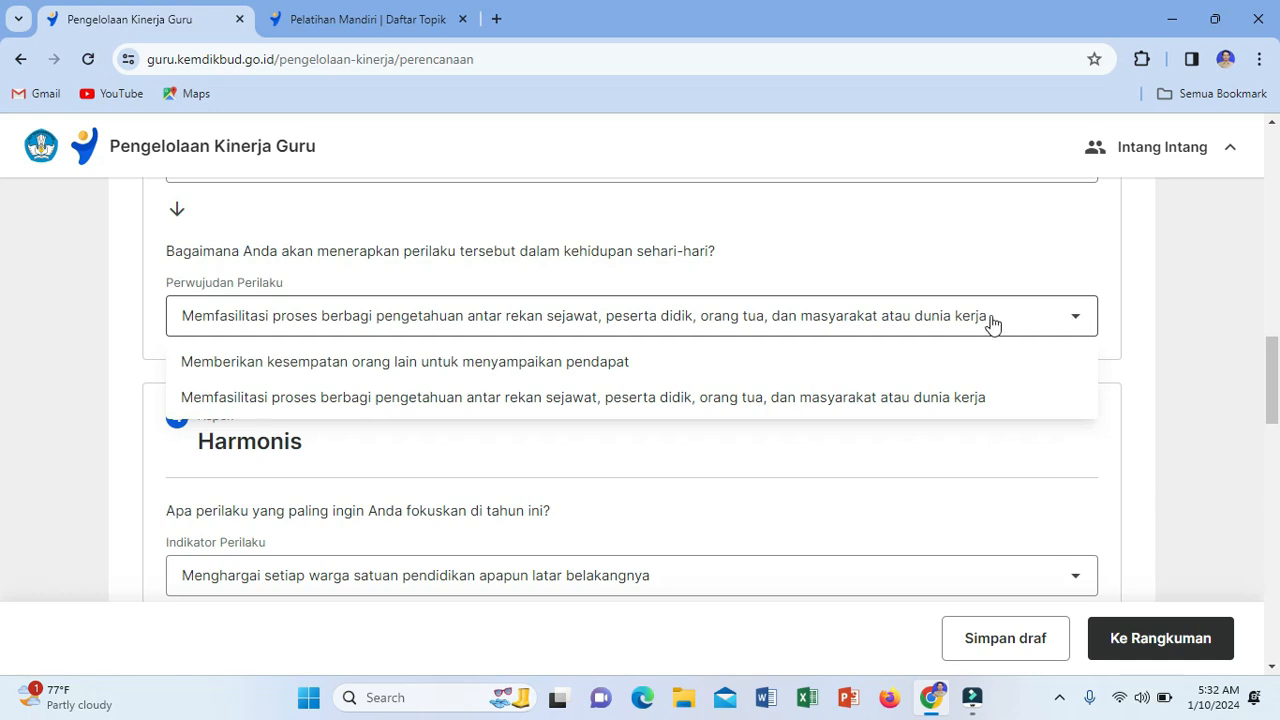
left_click(960, 318)
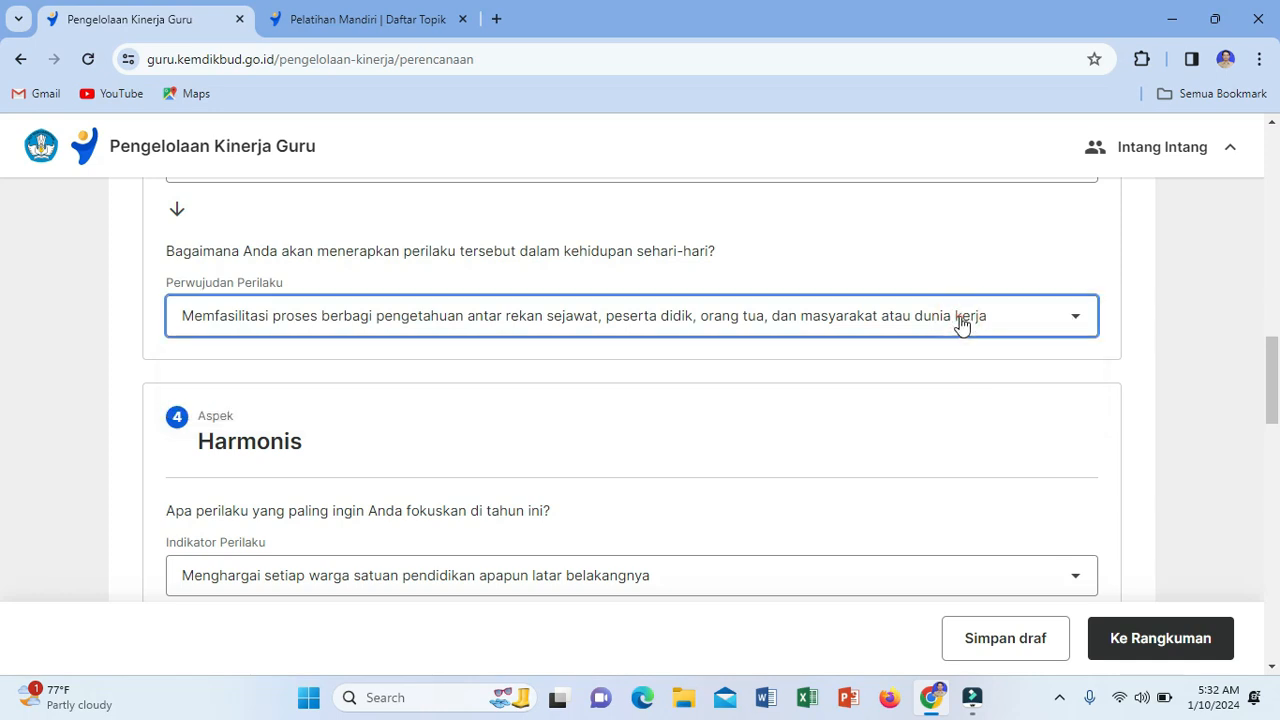
Step: Examine the available Indikator Perilaku and Perwujudan Perilaku choices for the Harmonis aspect
left_click_drag(1272, 378, 1272, 420)
left_click(1075, 330)
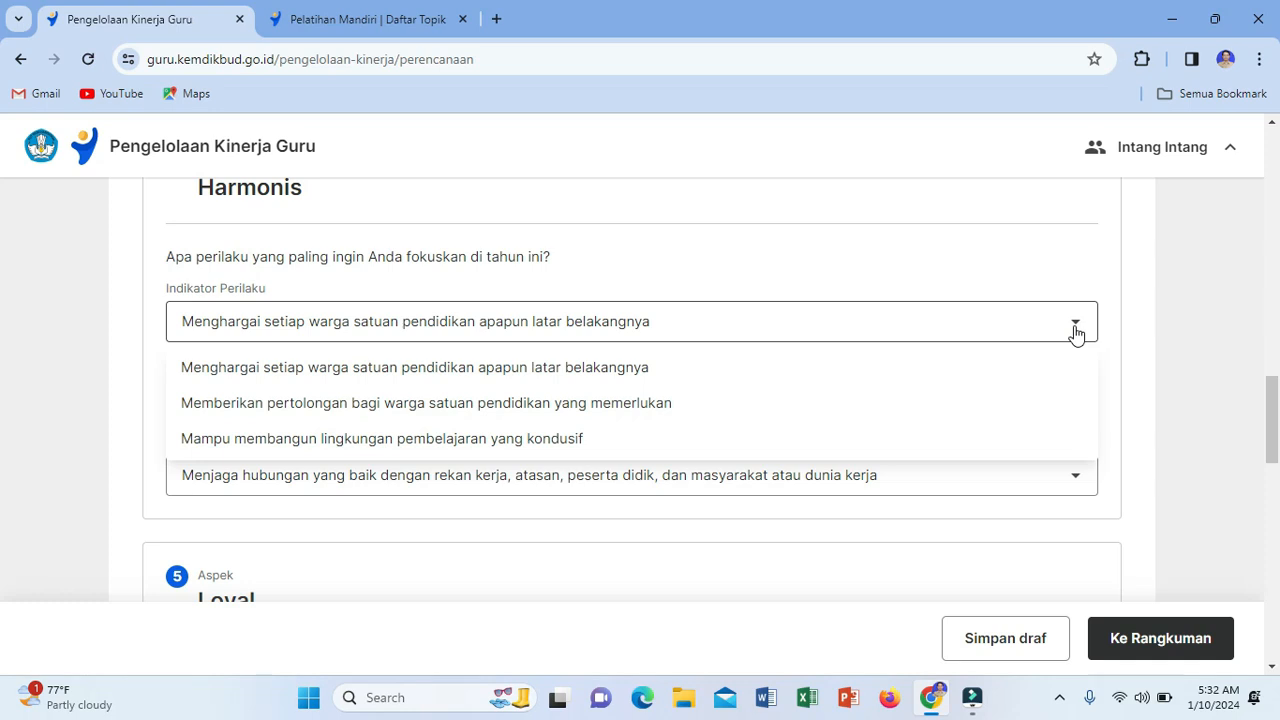
left_click(688, 330)
left_click(688, 330)
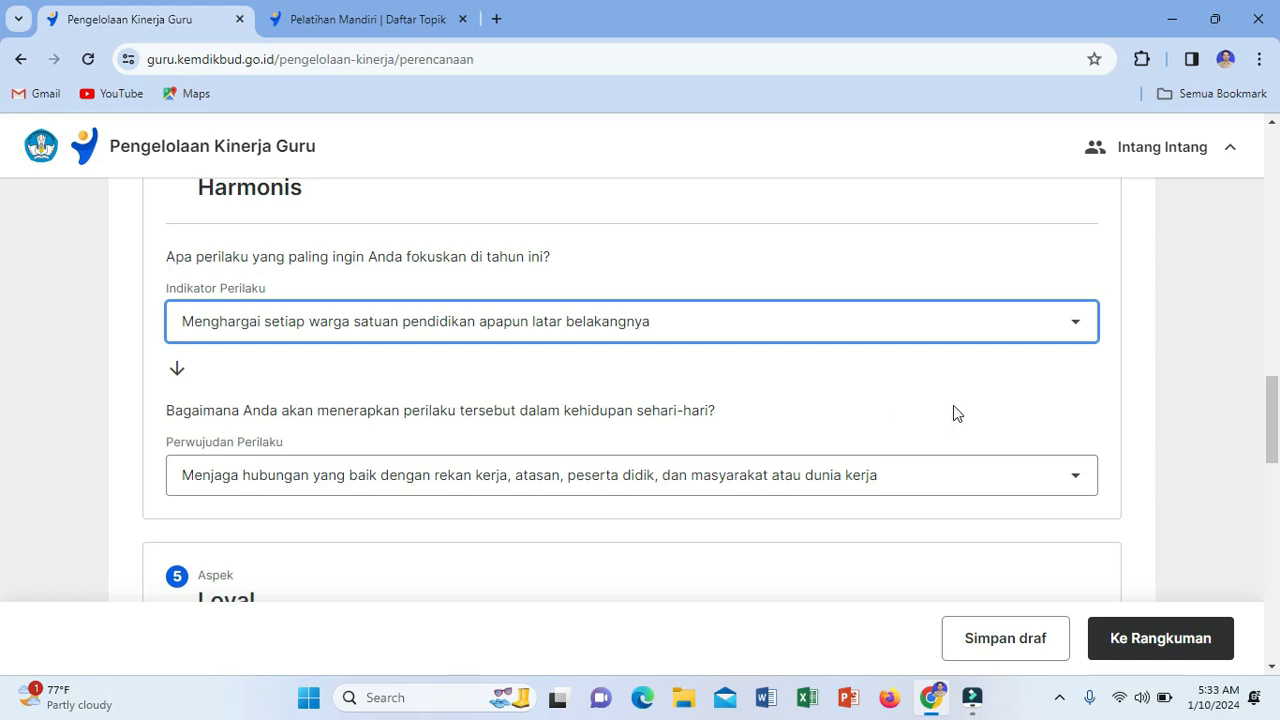
left_click(1081, 476)
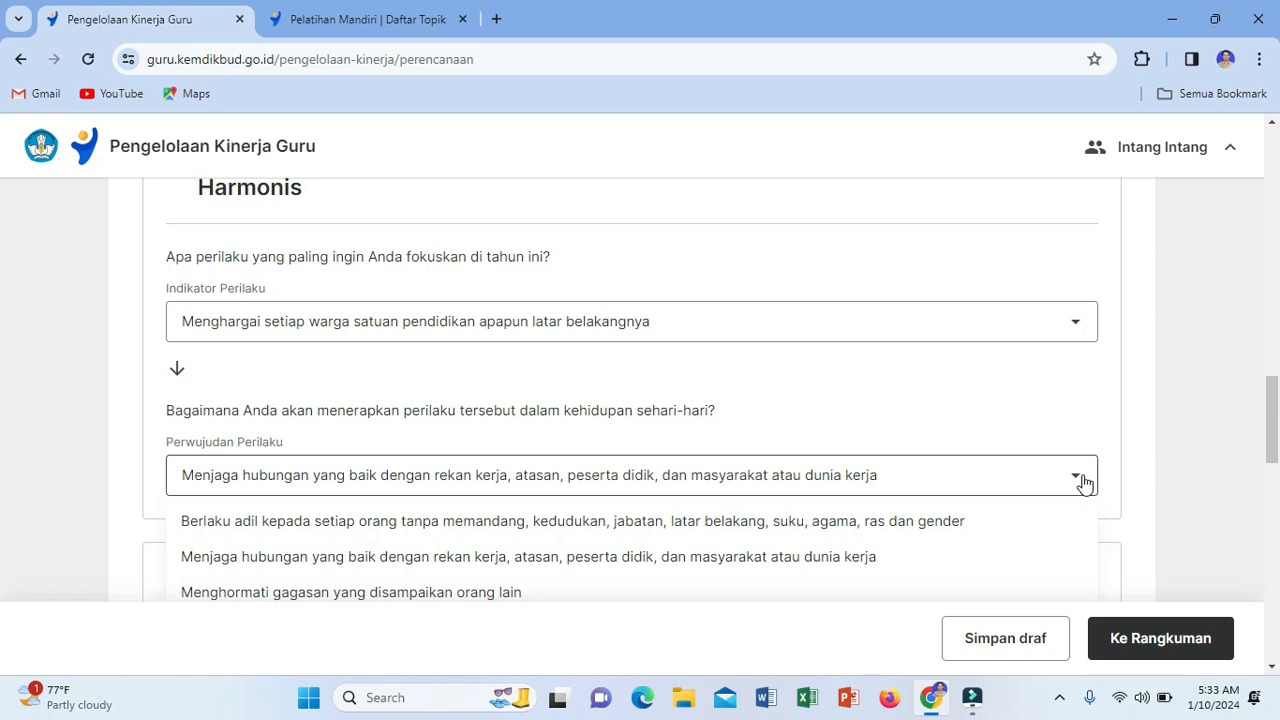
left_click(920, 485)
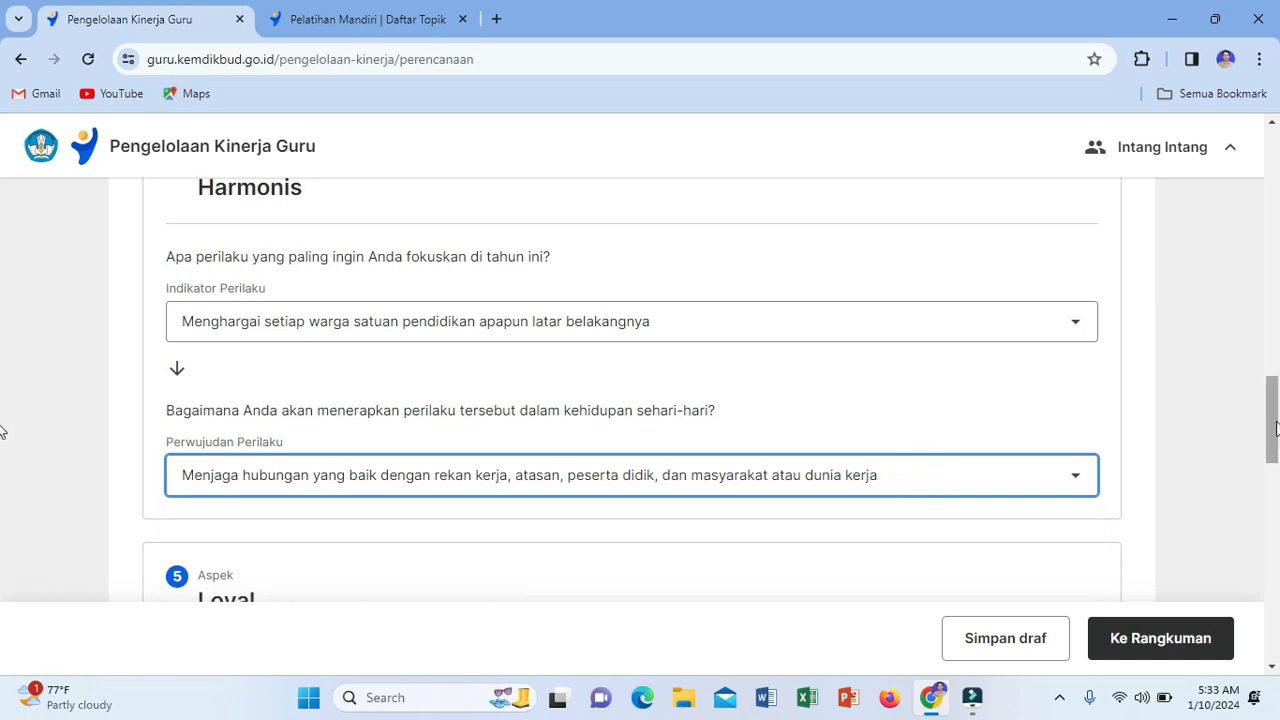
Step: Examine the available Indikator Perilaku and Perwujudan Perilaku choices for the Loyal aspect
left_click_drag(1272, 425, 1274, 477)
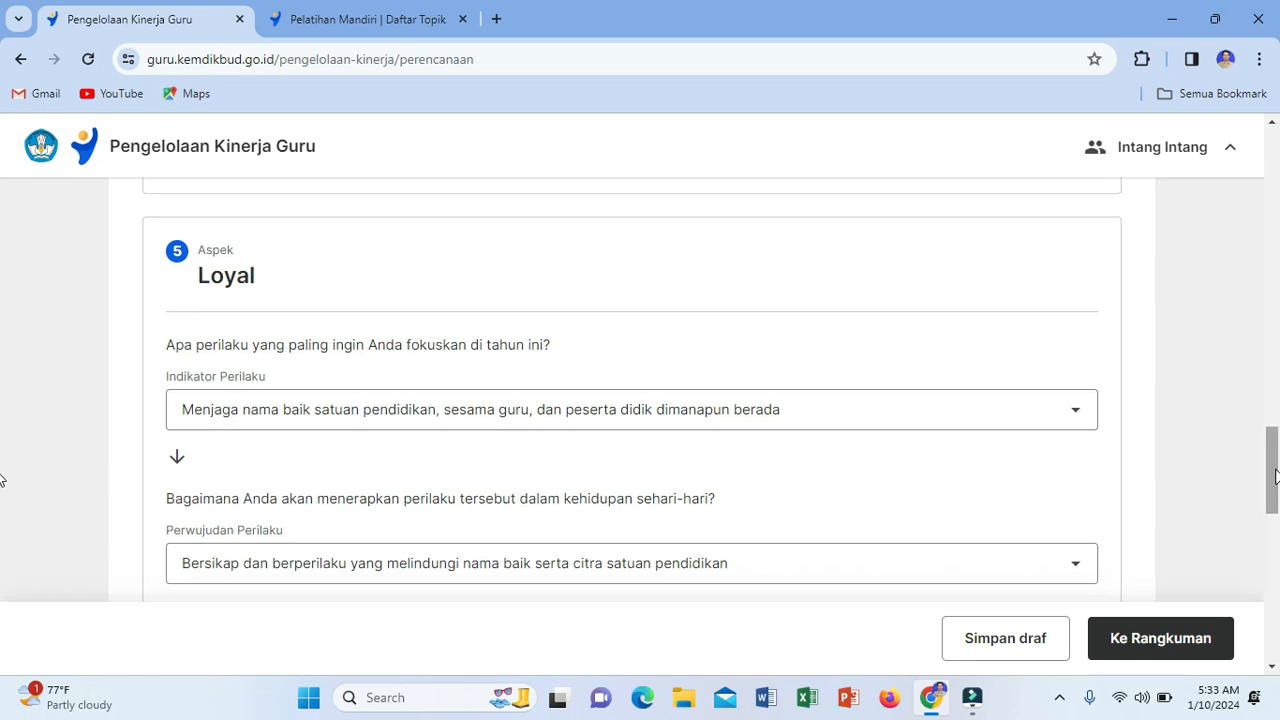
left_click(1077, 412)
left_click(1077, 414)
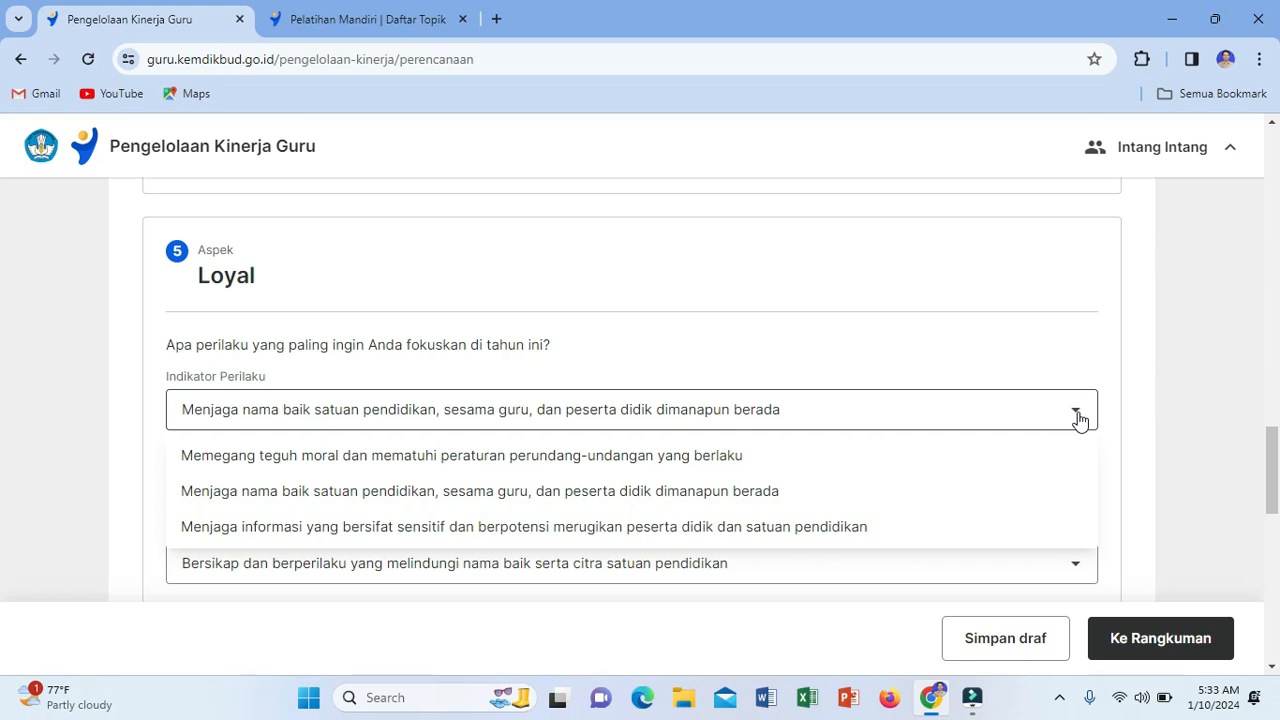
left_click(750, 412)
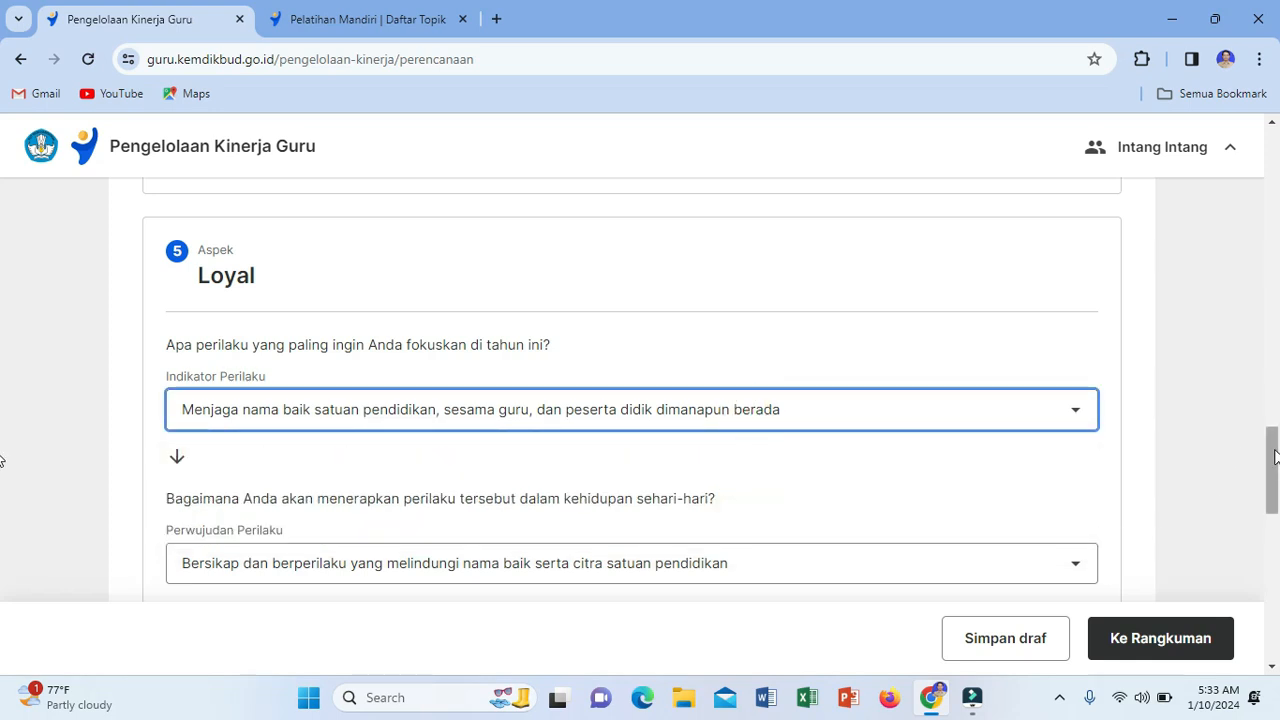
scroll(1272, 458, "down", 3)
left_click(1072, 322)
left_click(1072, 322)
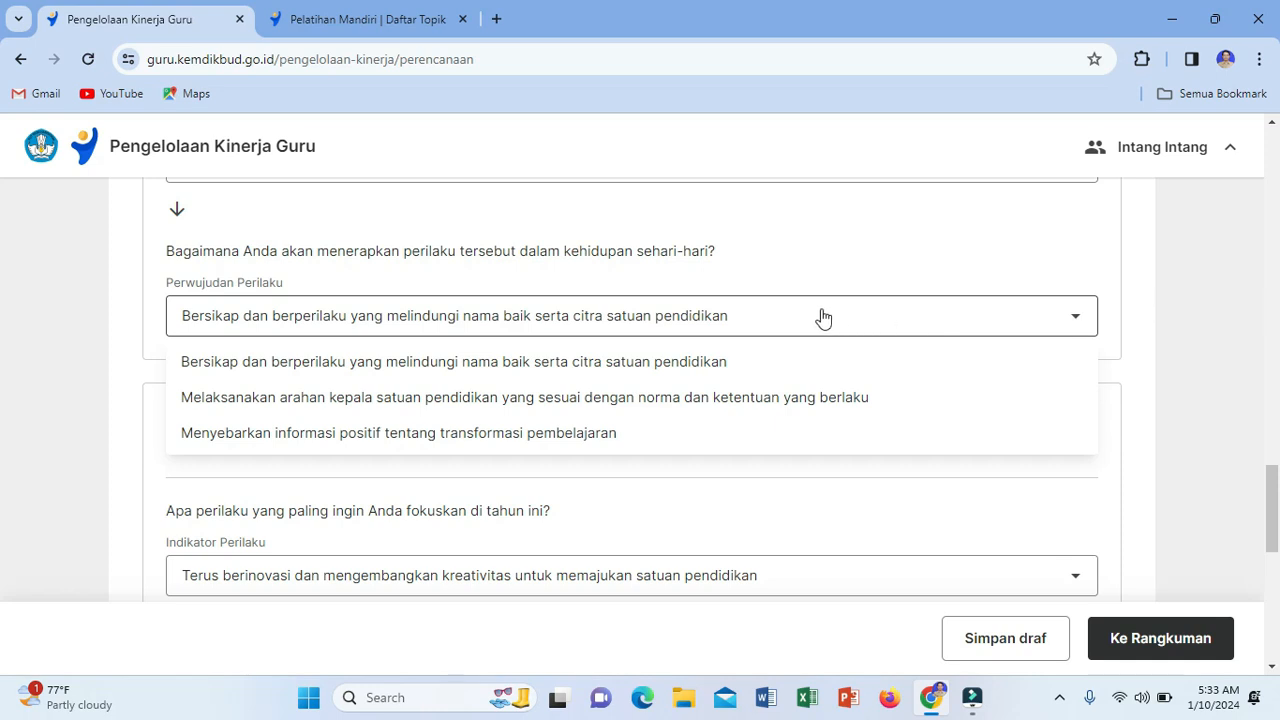
left_click(793, 317)
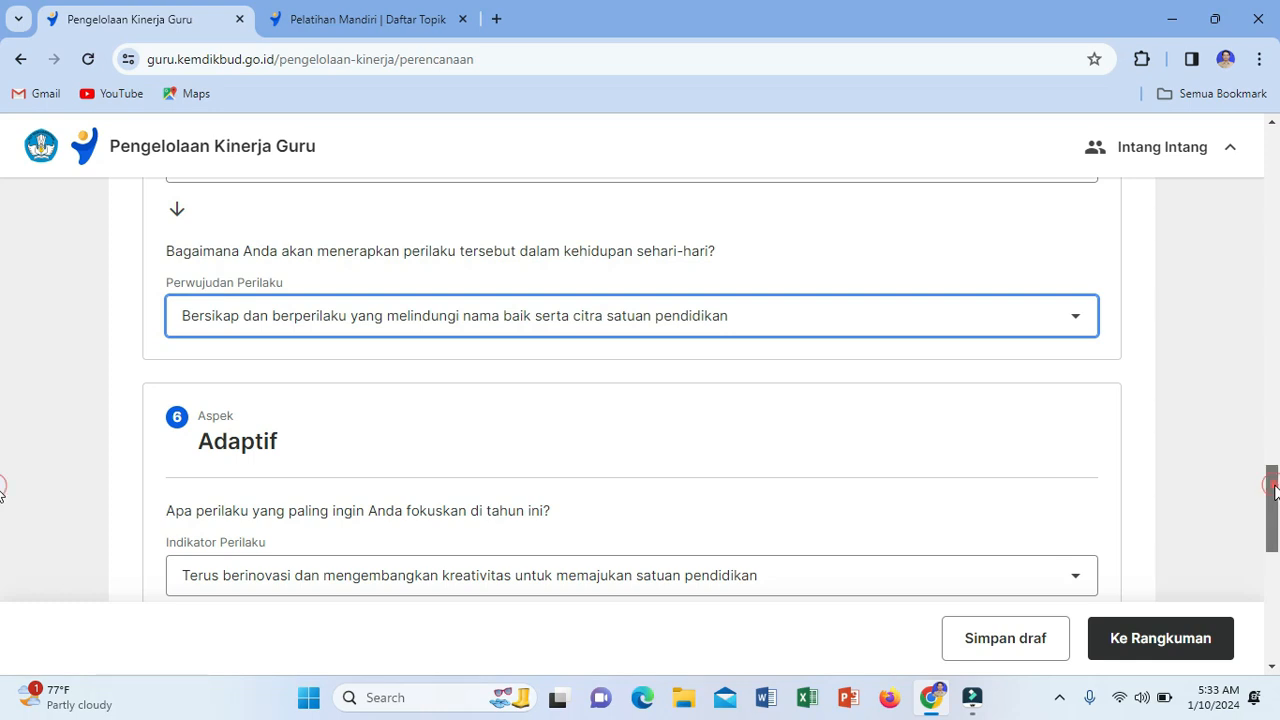
Step: Examine the available Indikator Perilaku and Perwujudan Perilaku choices for the Adaptif aspect
left_click_drag(1276, 492, 1272, 519)
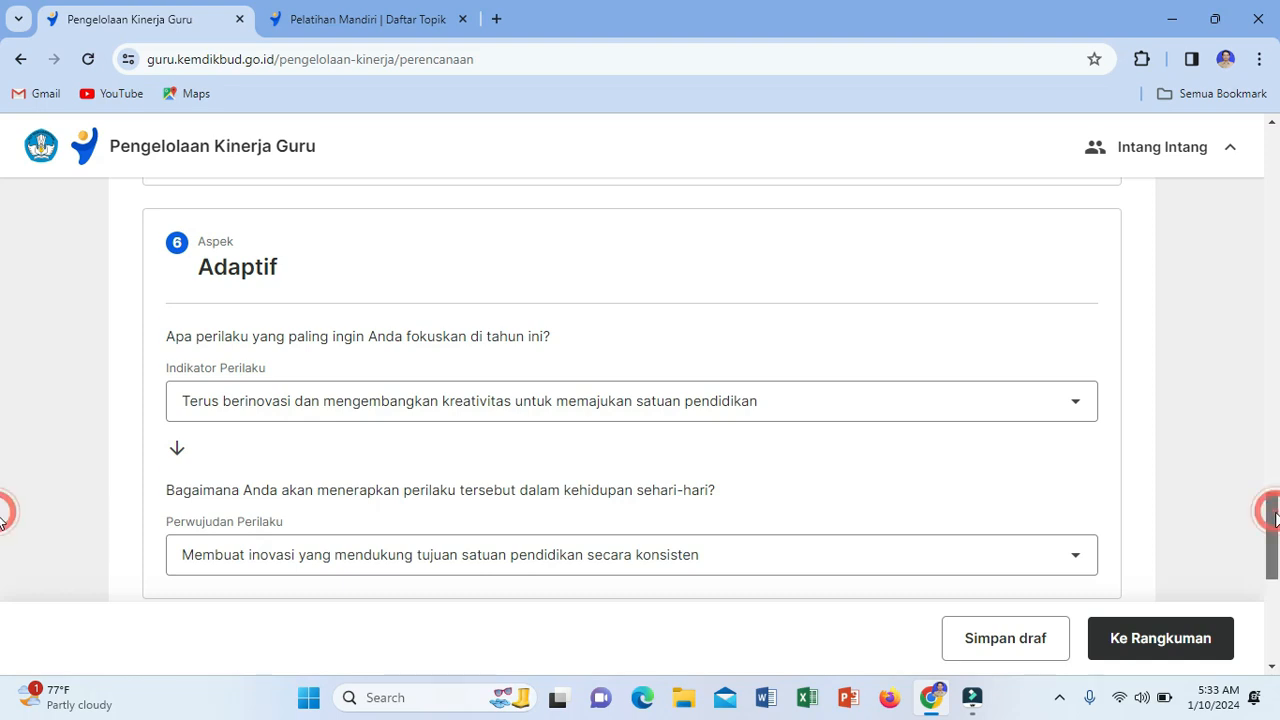
left_click_drag(1273, 519, 1276, 525)
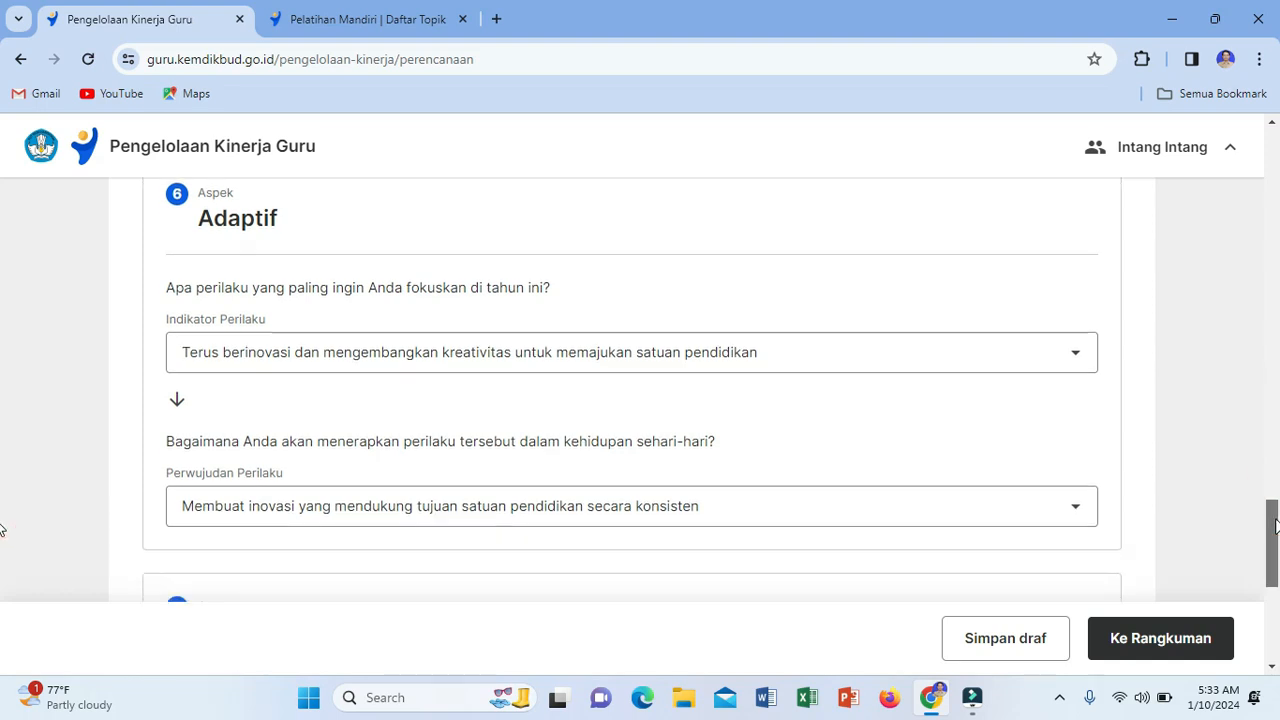
left_click(1079, 359)
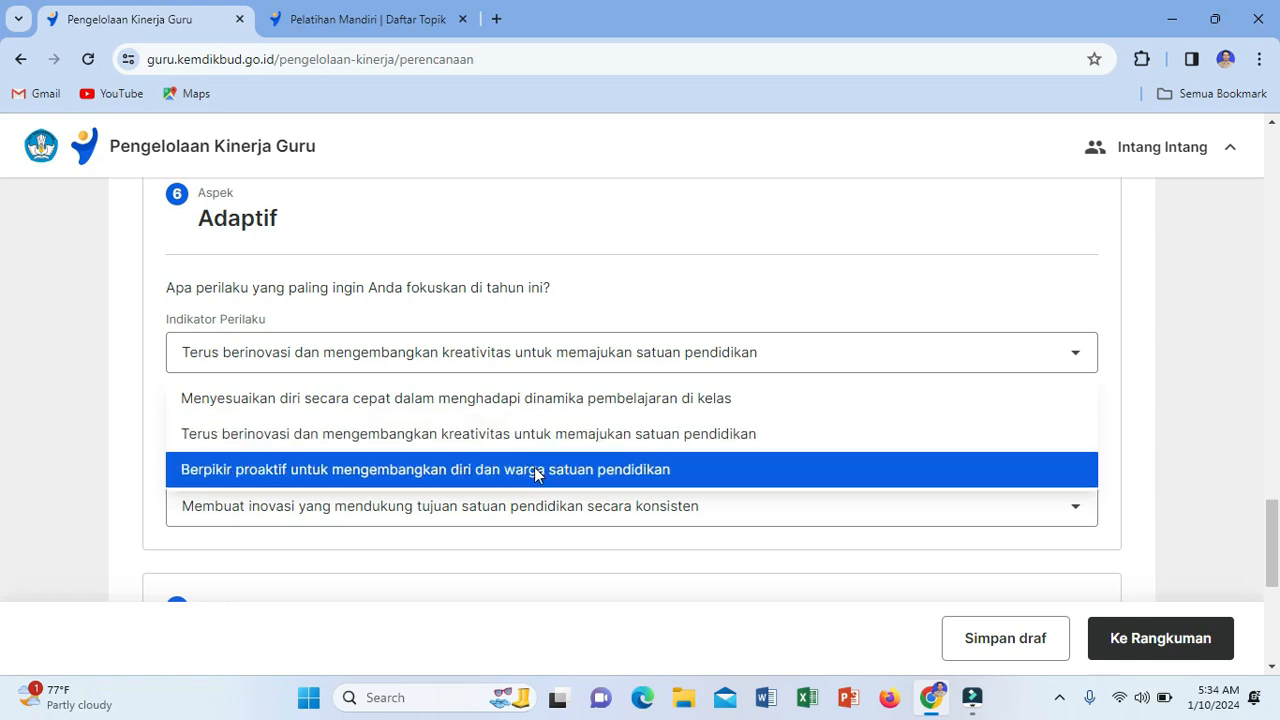
left_click(538, 365)
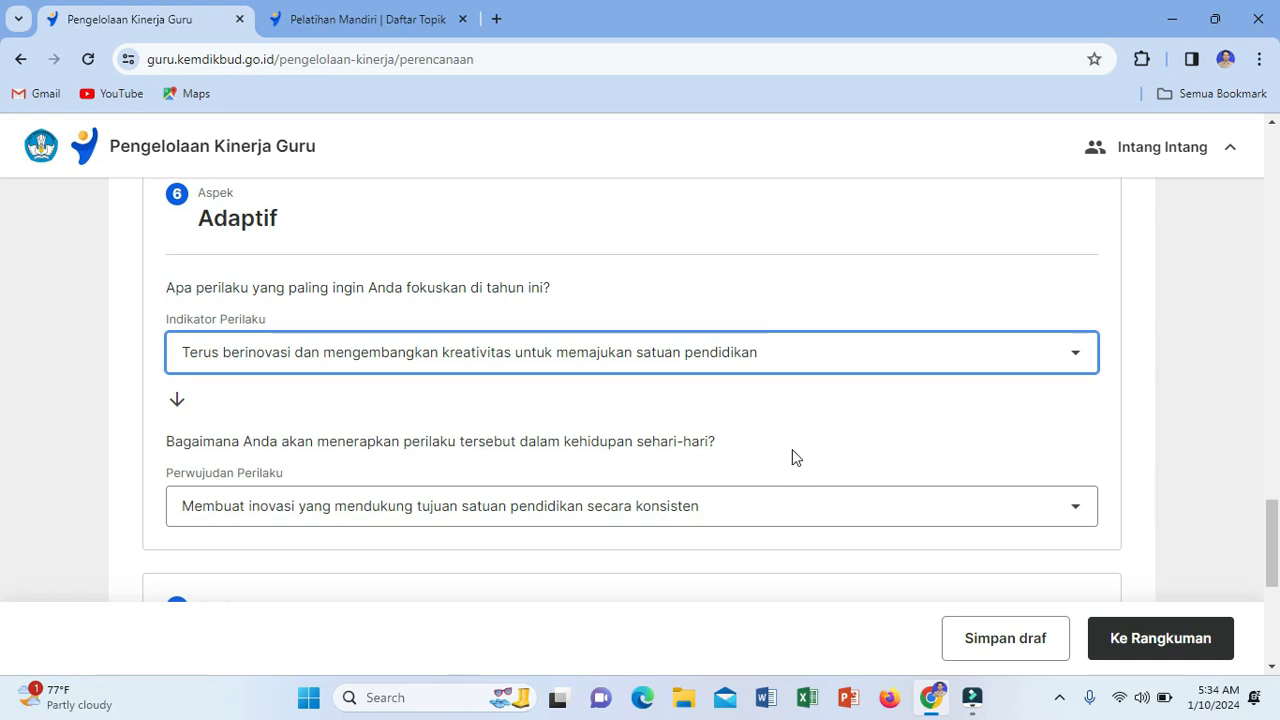
left_click(1073, 508)
left_click(1073, 510)
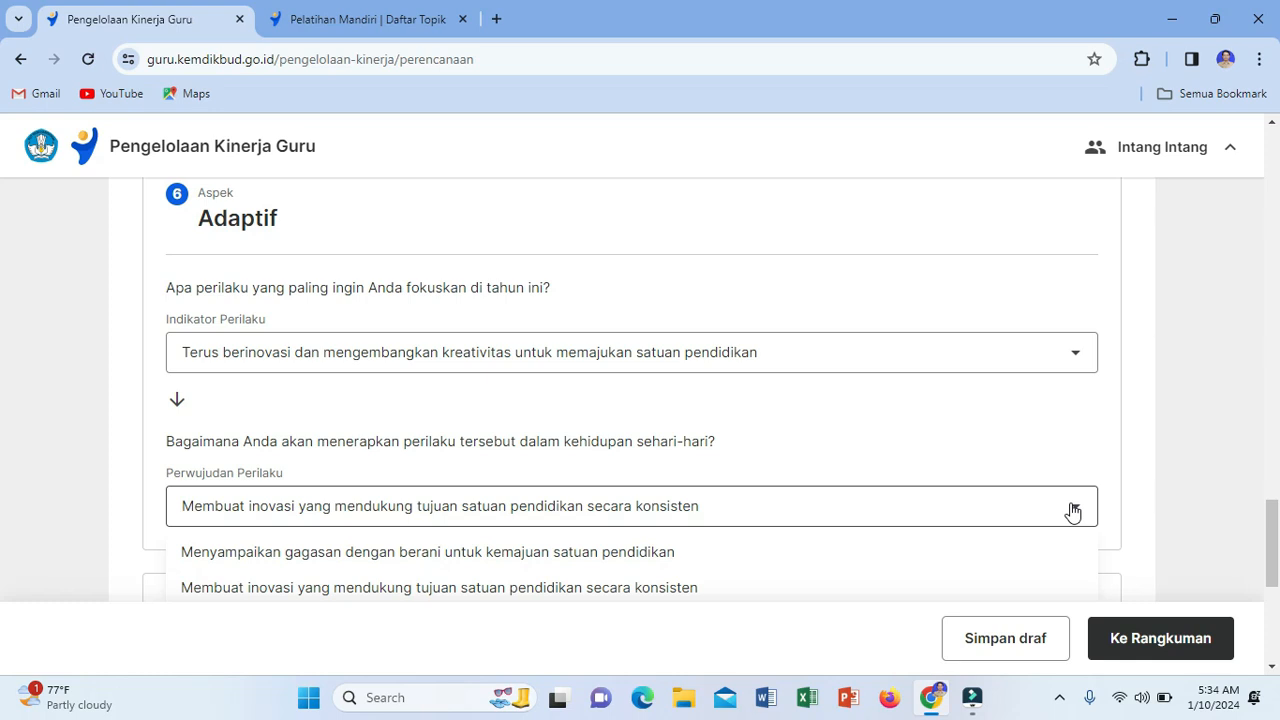
left_click(805, 512)
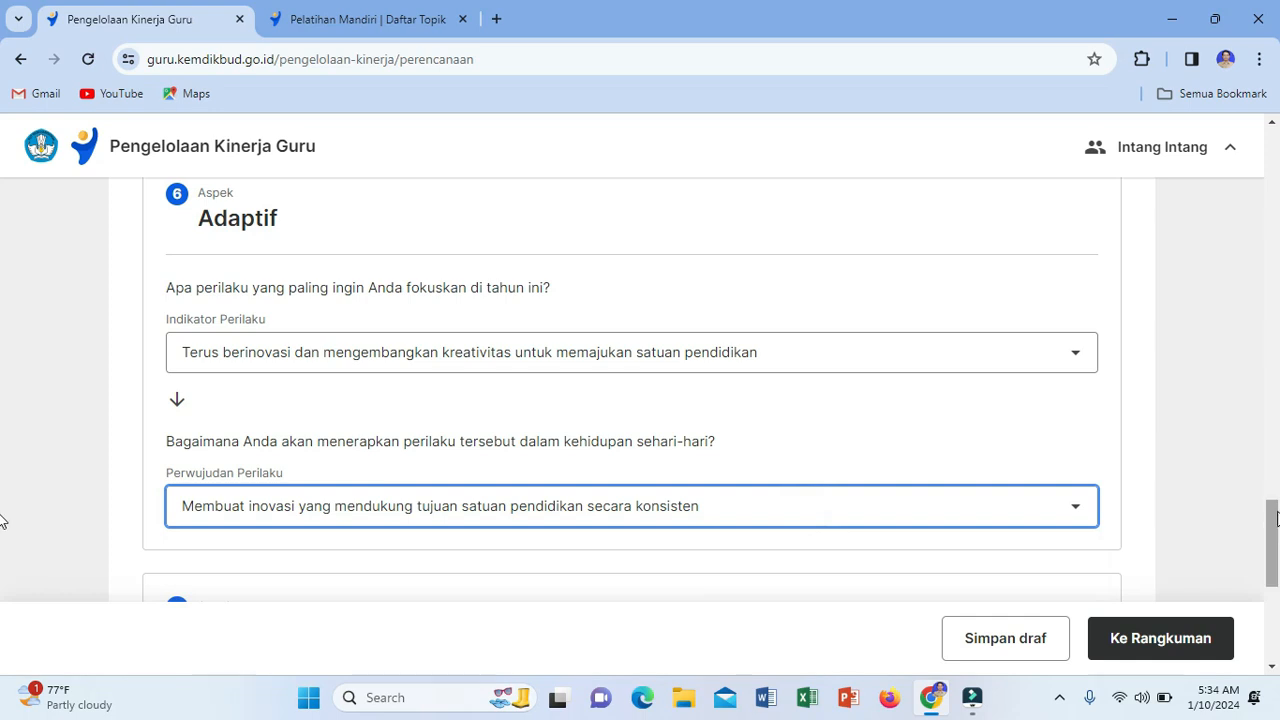
Step: Examine the available Indikator Perilaku and Perwujudan Perilaku choices for the Kolaboratif aspect
left_click_drag(1275, 524, 1275, 579)
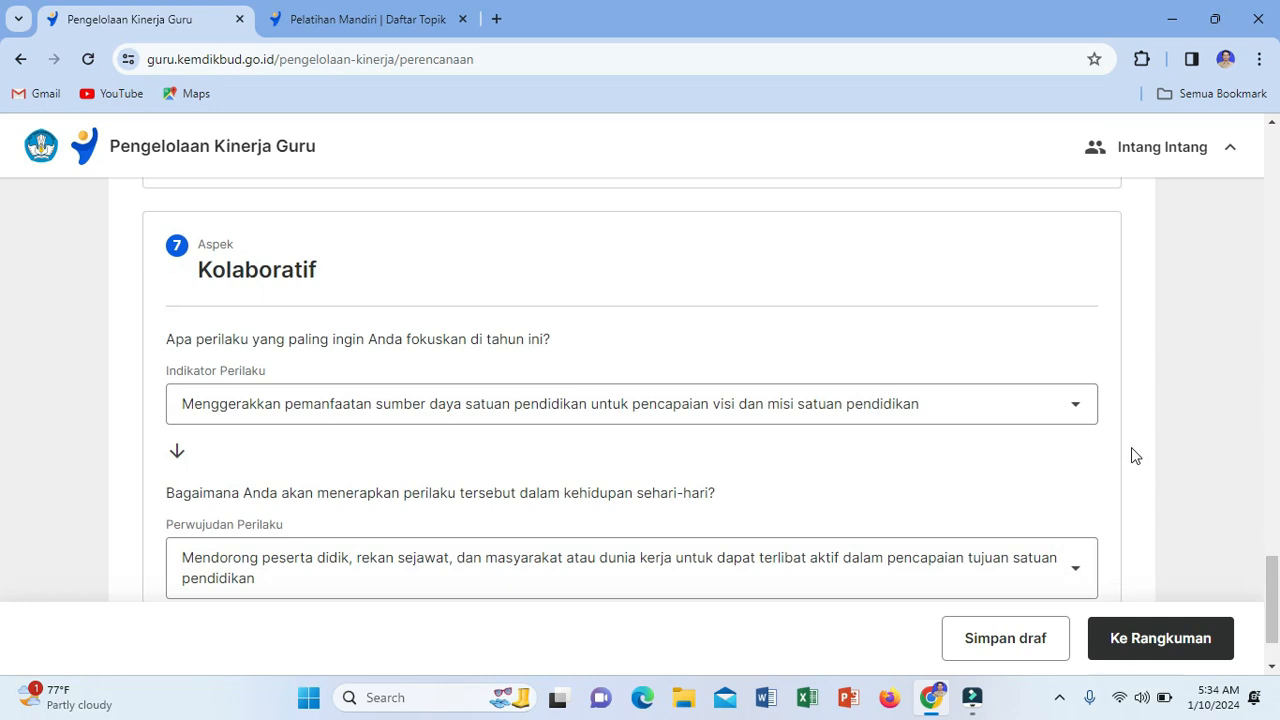
left_click(1076, 404)
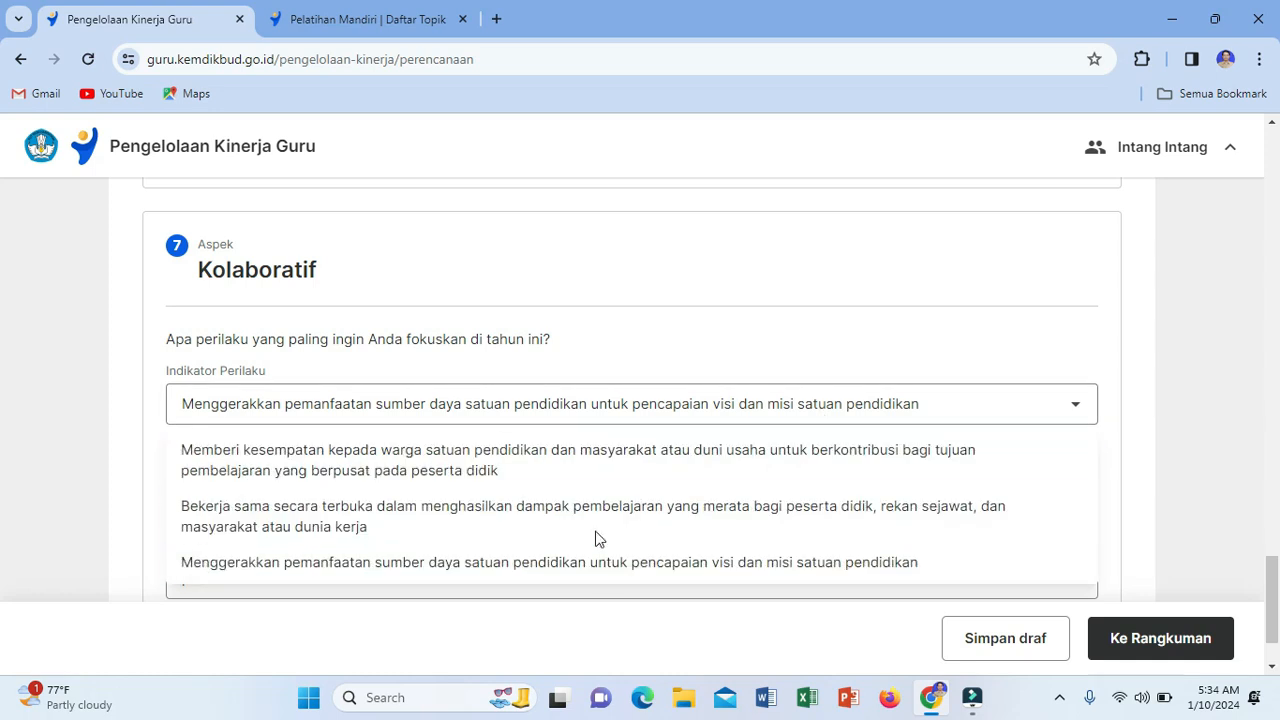
left_click(618, 420)
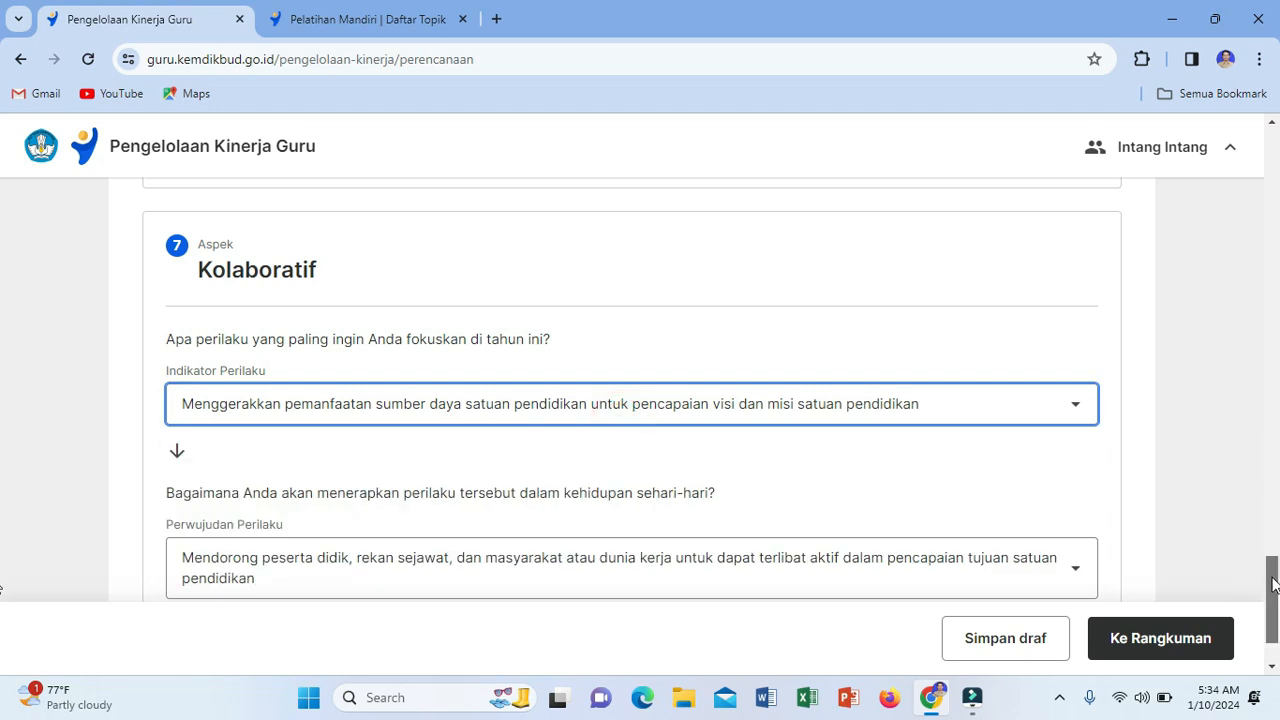
scroll(1274, 600, "down", 2)
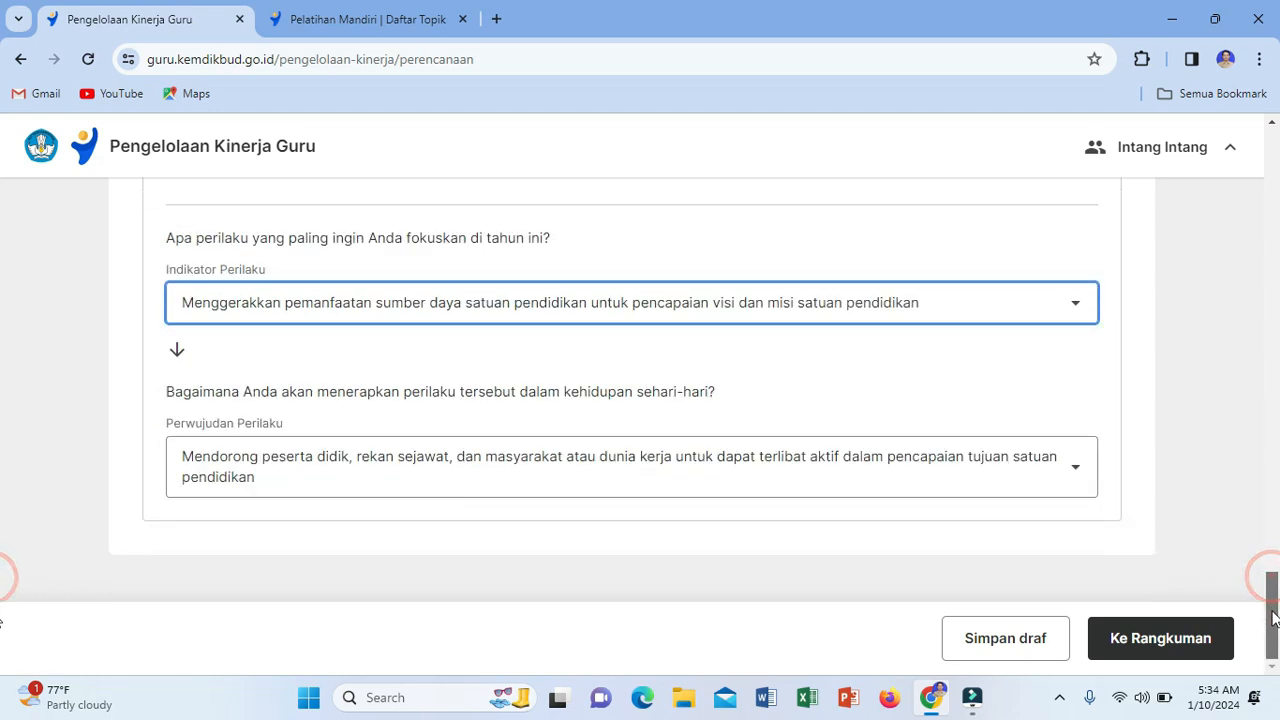
left_click(1073, 472)
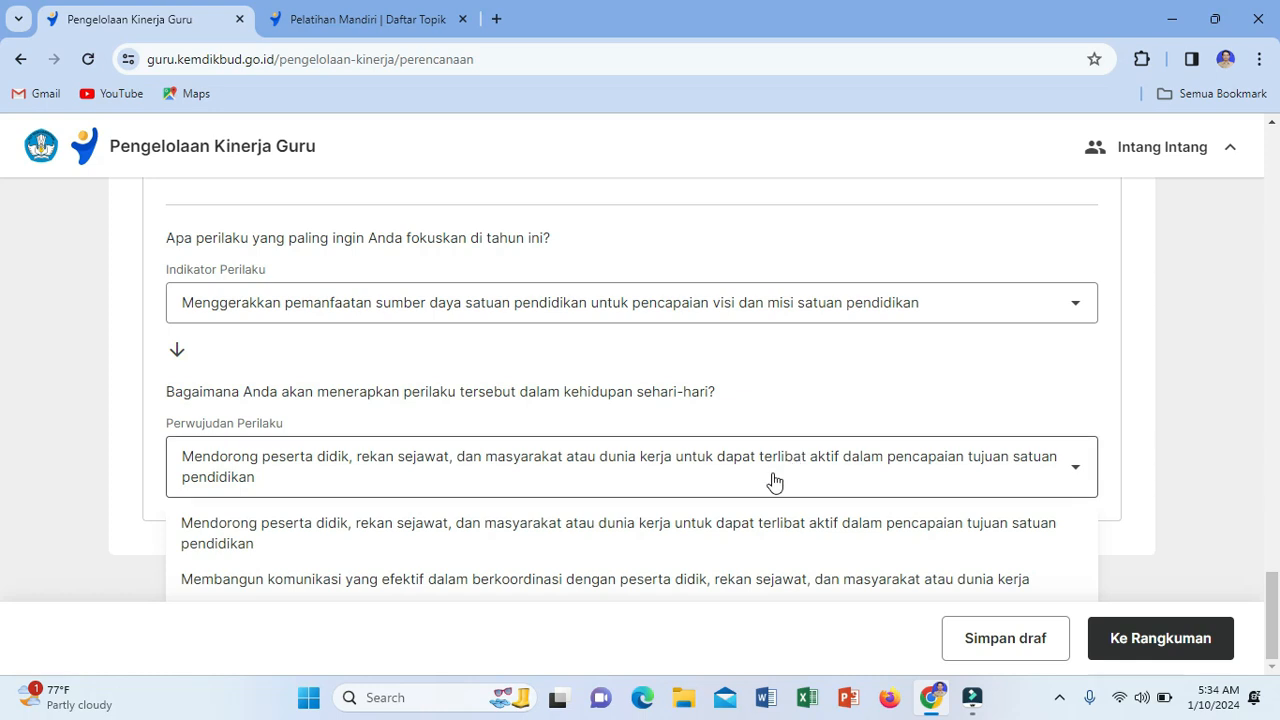
left_click(612, 541)
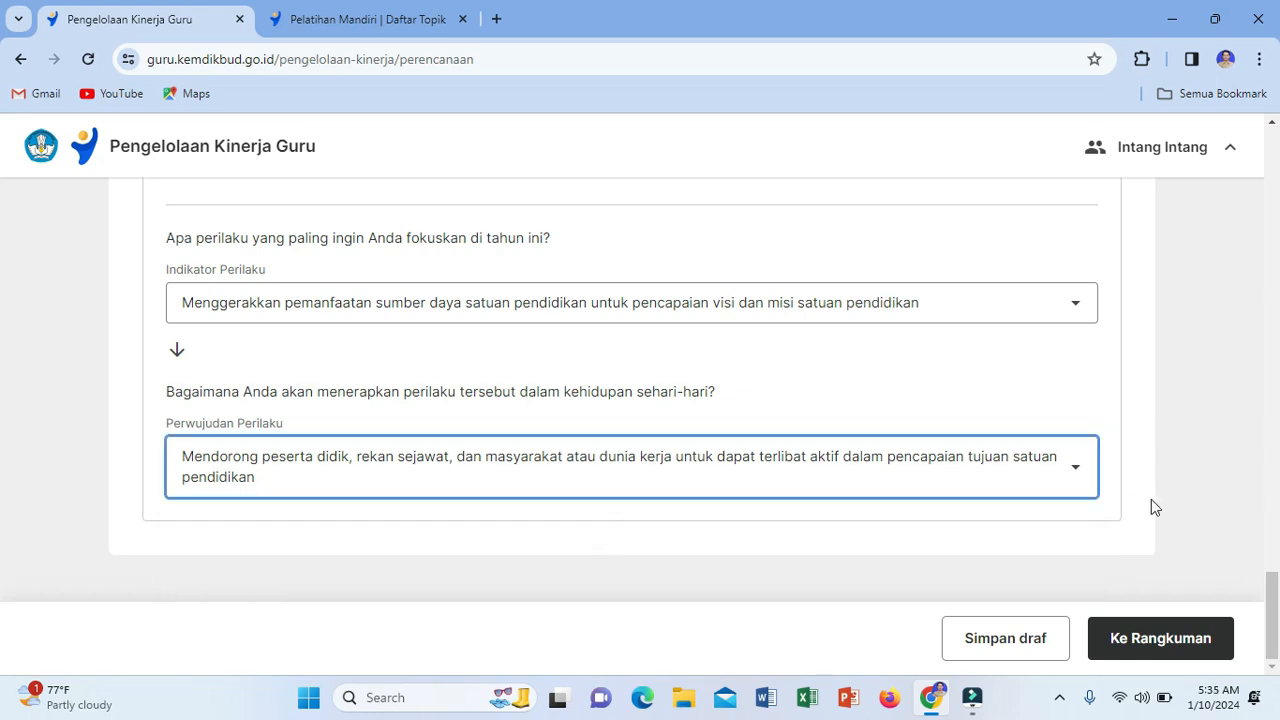
left_click_drag(1272, 592, 5, 605)
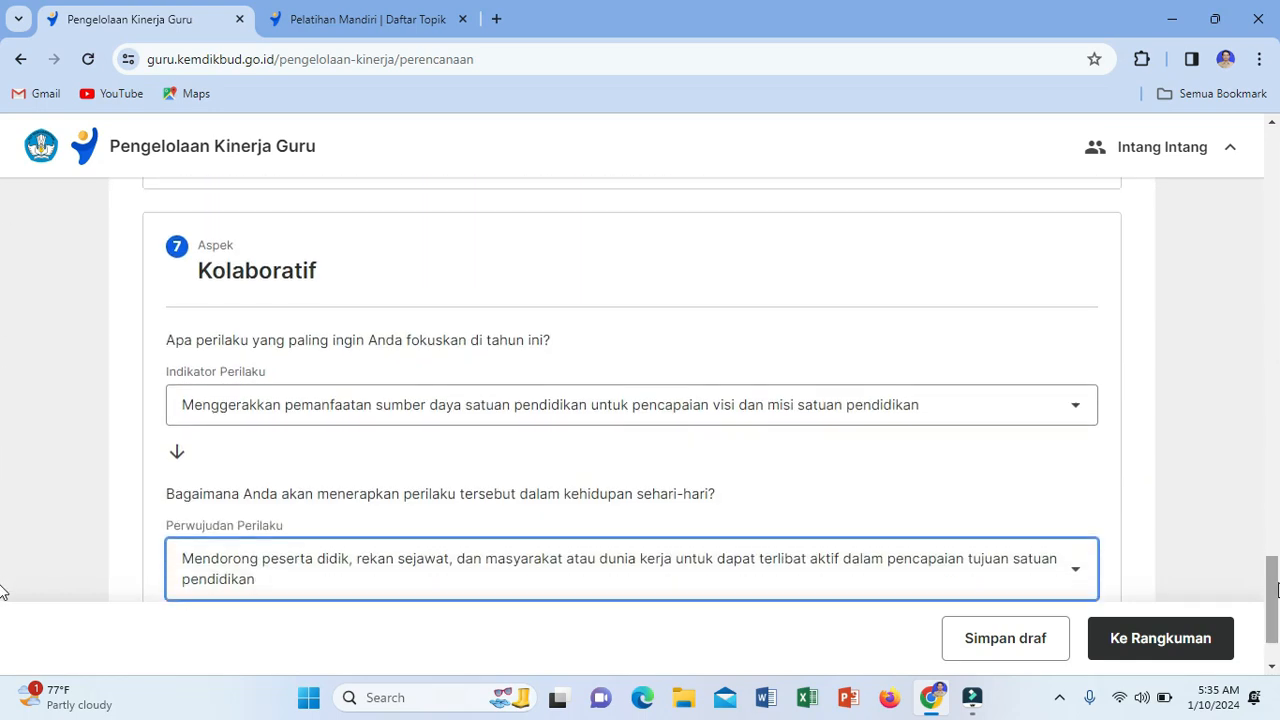
Step: Proceed to the plan's Rangkuman and review Rencana Hasil Kerja 1 to 4 under Hasil Kerja Utama
left_click(1140, 645)
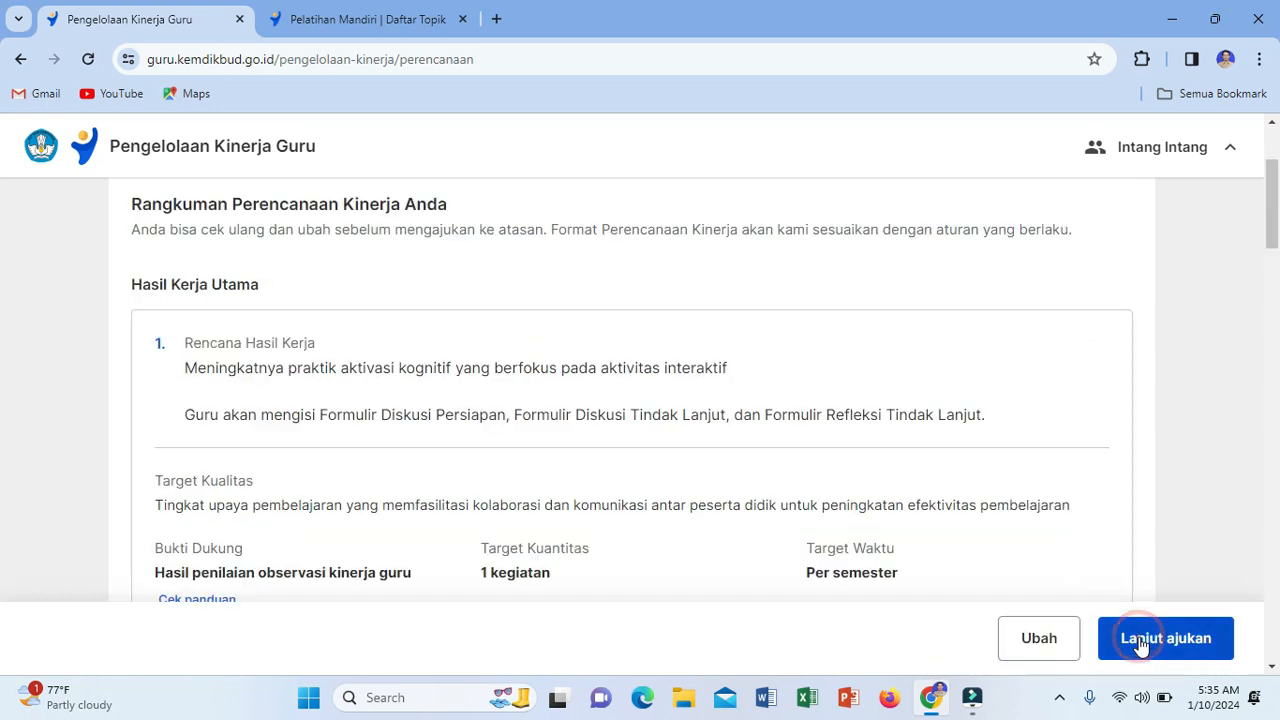
left_click(1273, 219)
left_click_drag(1273, 219, 1274, 228)
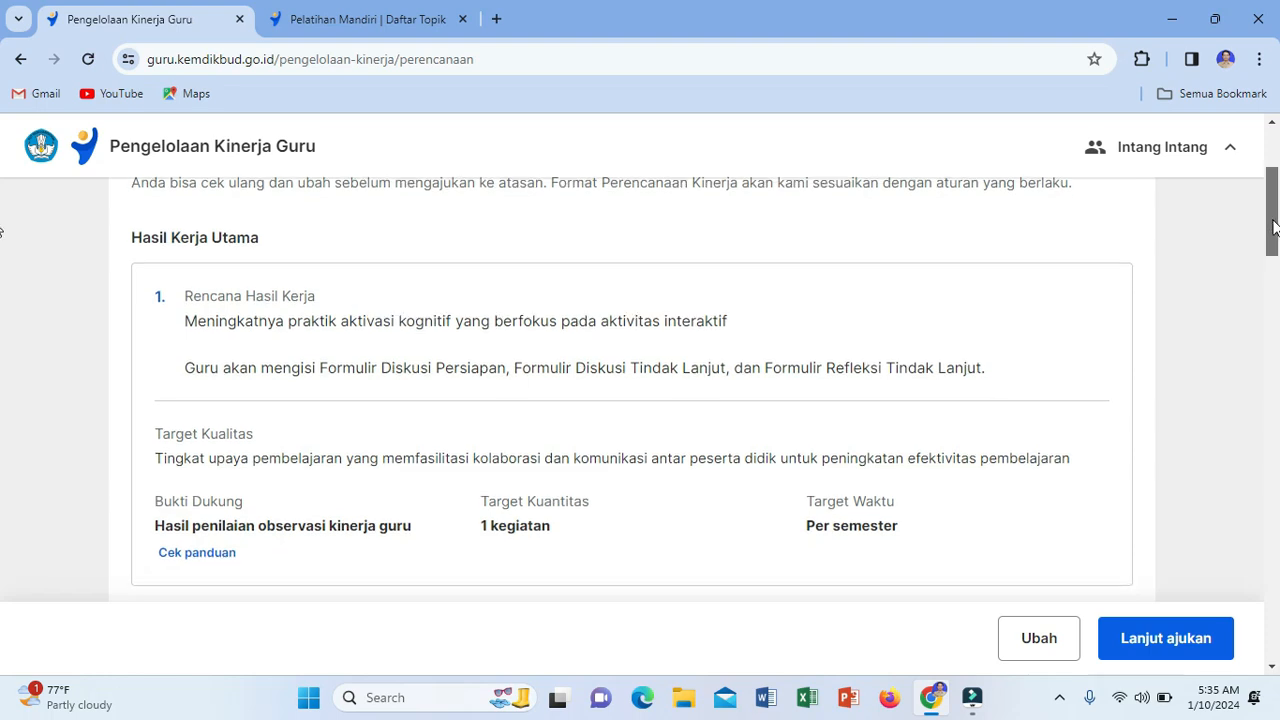
left_click_drag(1274, 228, 1274, 240)
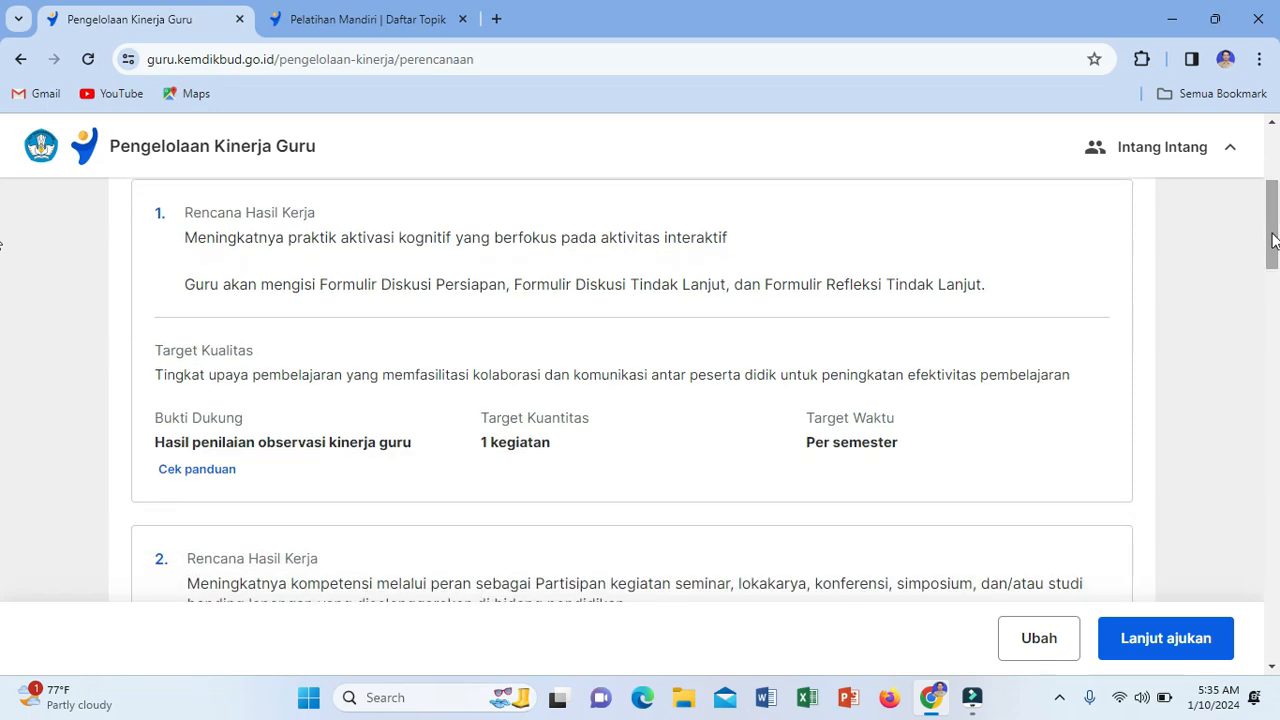
left_click_drag(1274, 240, 1274, 241)
left_click_drag(1273, 242, 1274, 299)
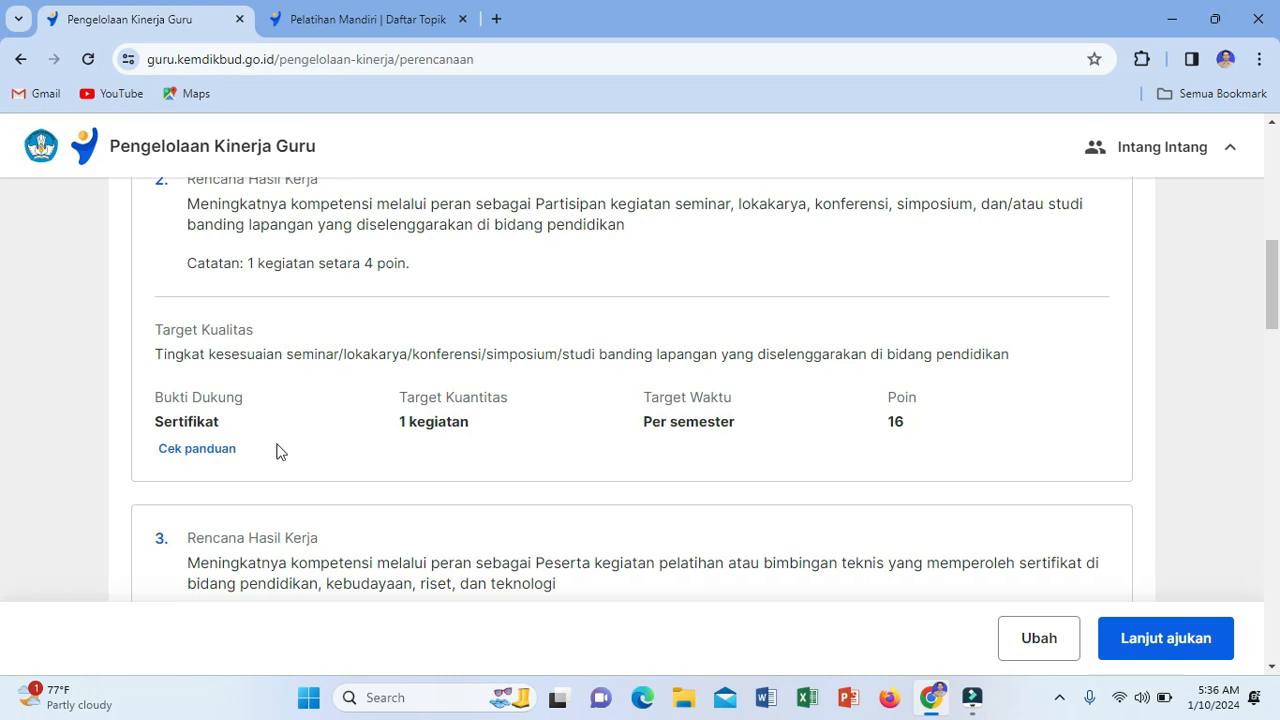
left_click_drag(1272, 303, 1275, 346)
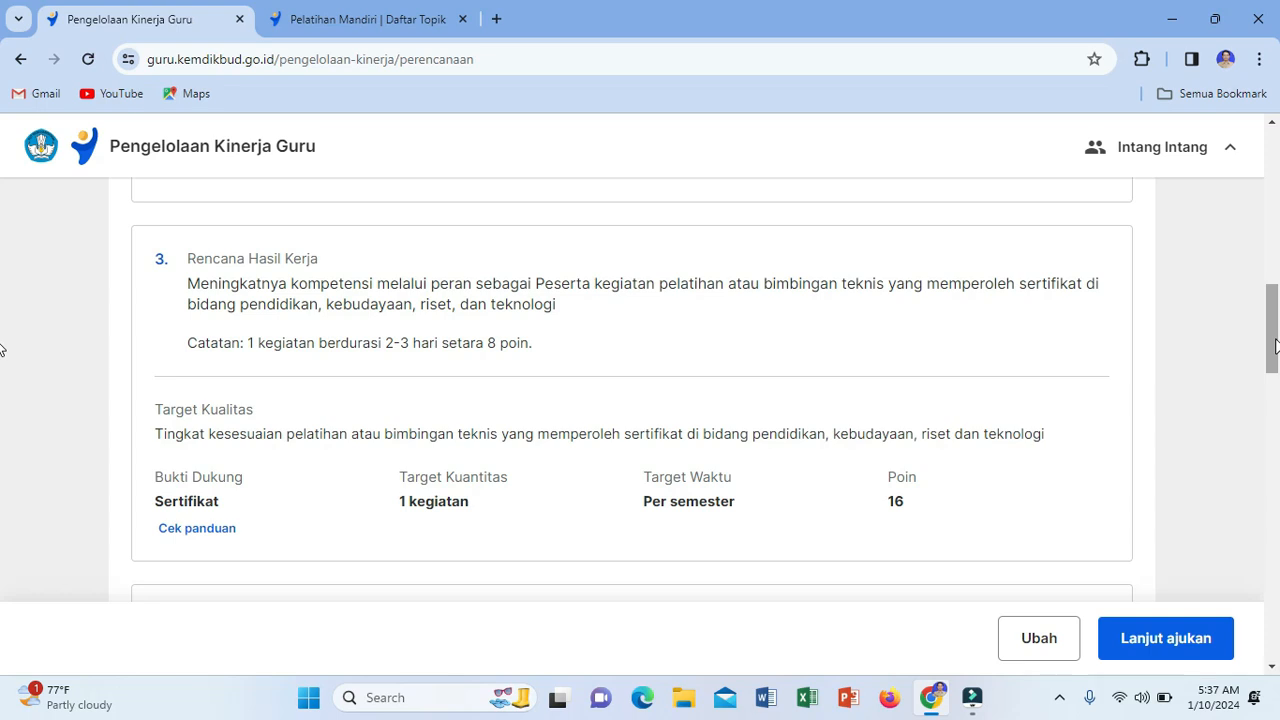
left_click_drag(1276, 346, 1275, 298)
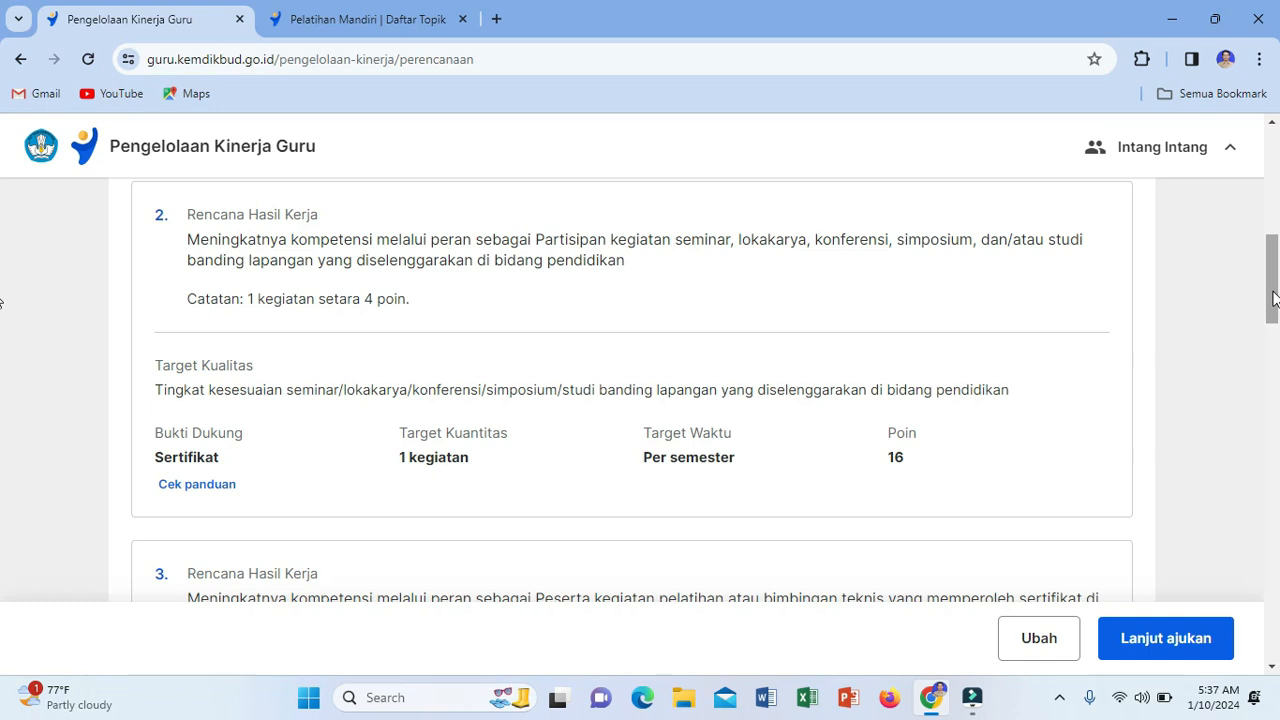
left_click_drag(1276, 298, 1278, 353)
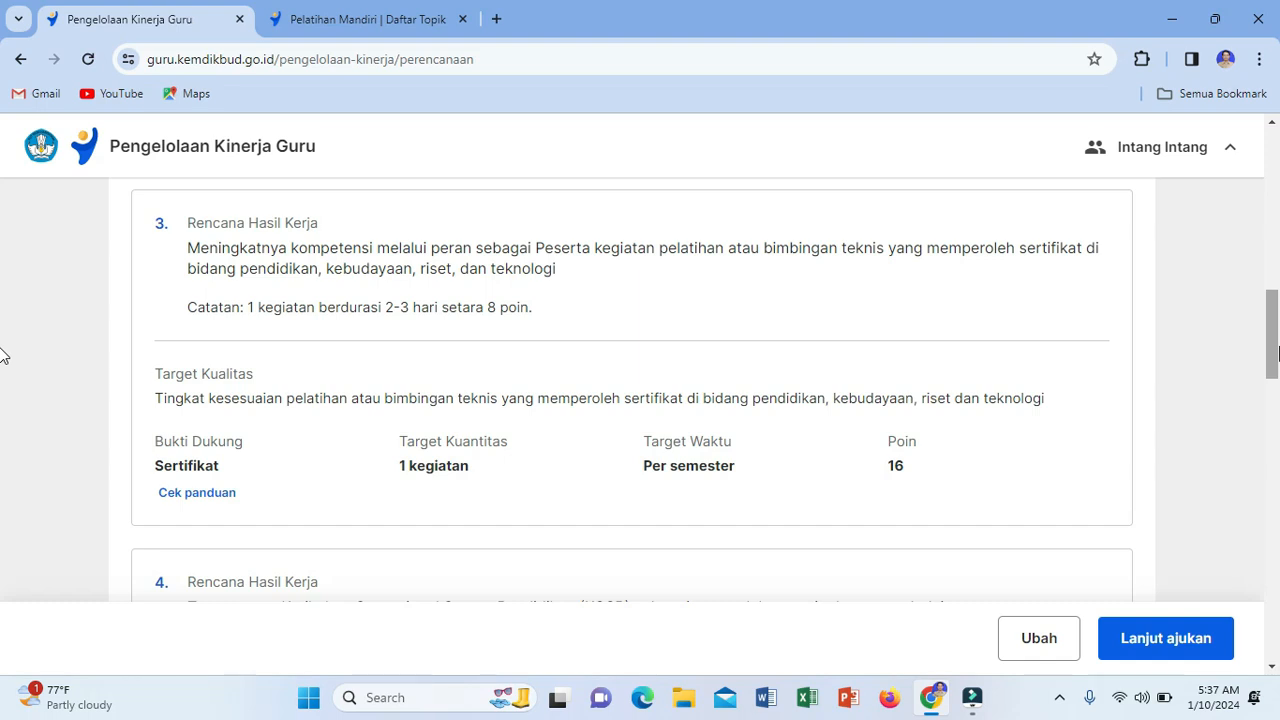
left_click_drag(1277, 352, 1275, 403)
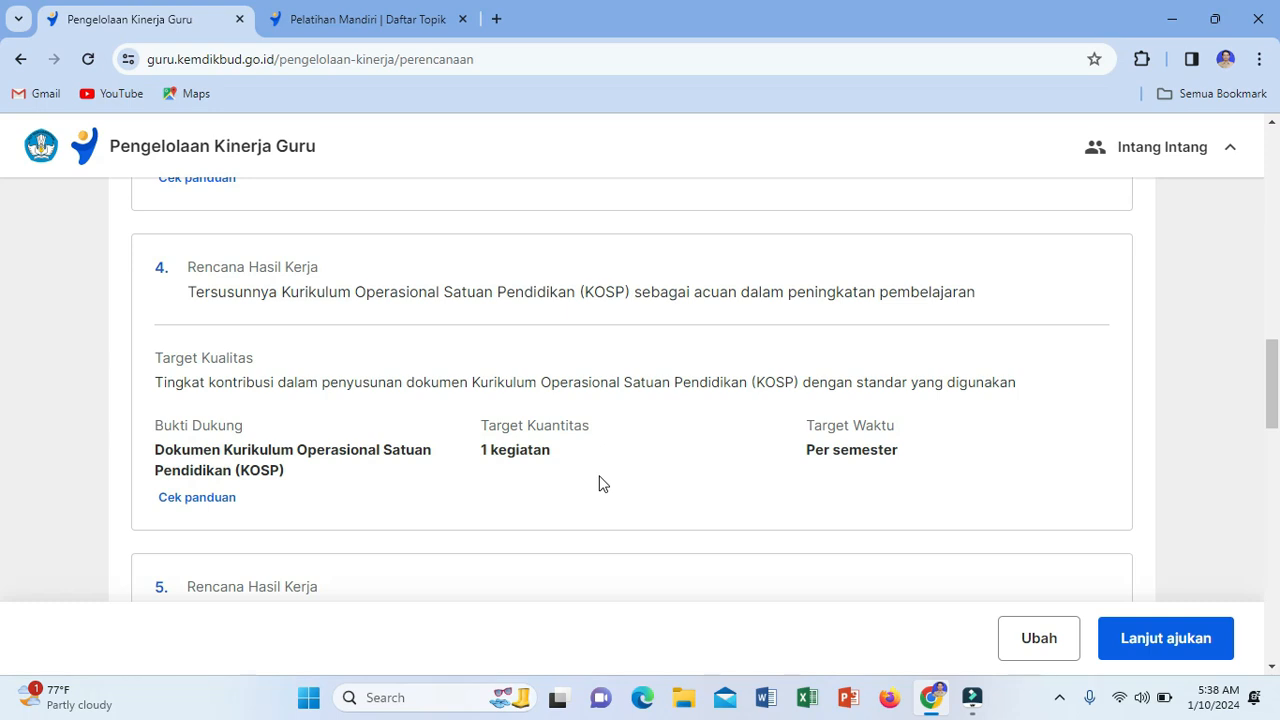
Step: Look through the guide linked to the KOSP document evidence, then return to the performance plan summary
left_click(209, 507)
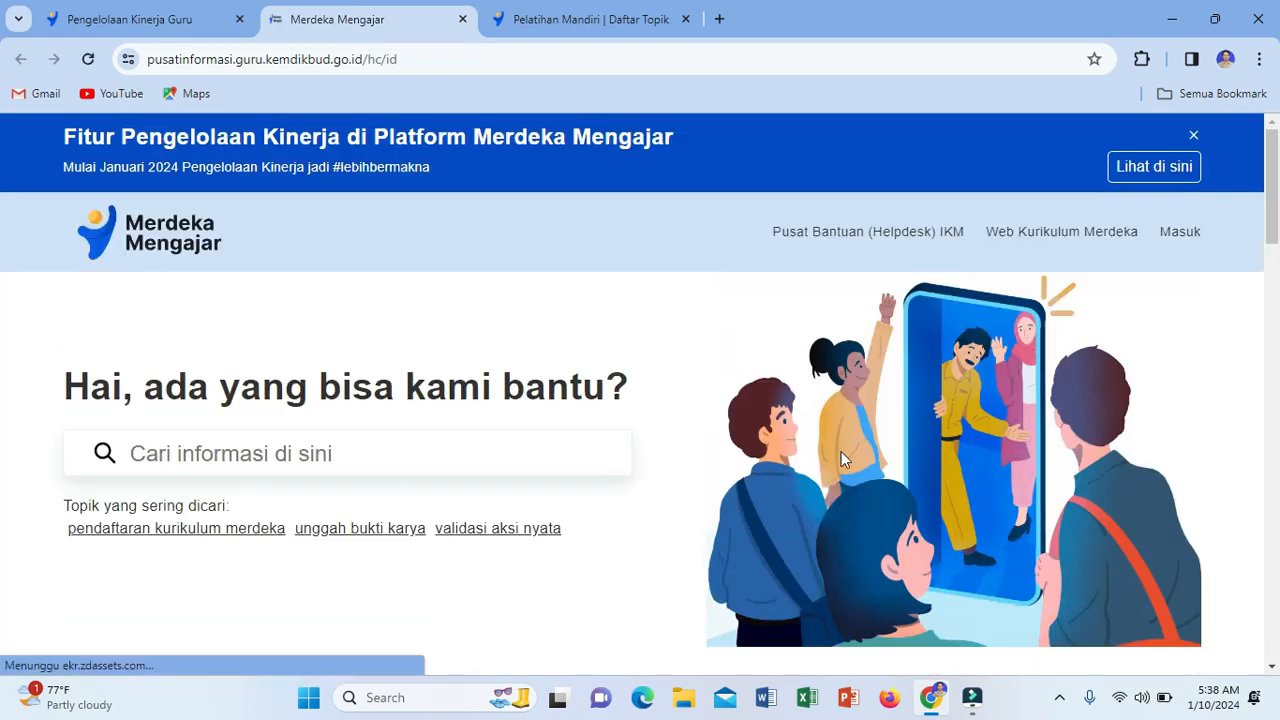
left_click_drag(1276, 217, 1276, 427)
scroll(1276, 427, "down", 3)
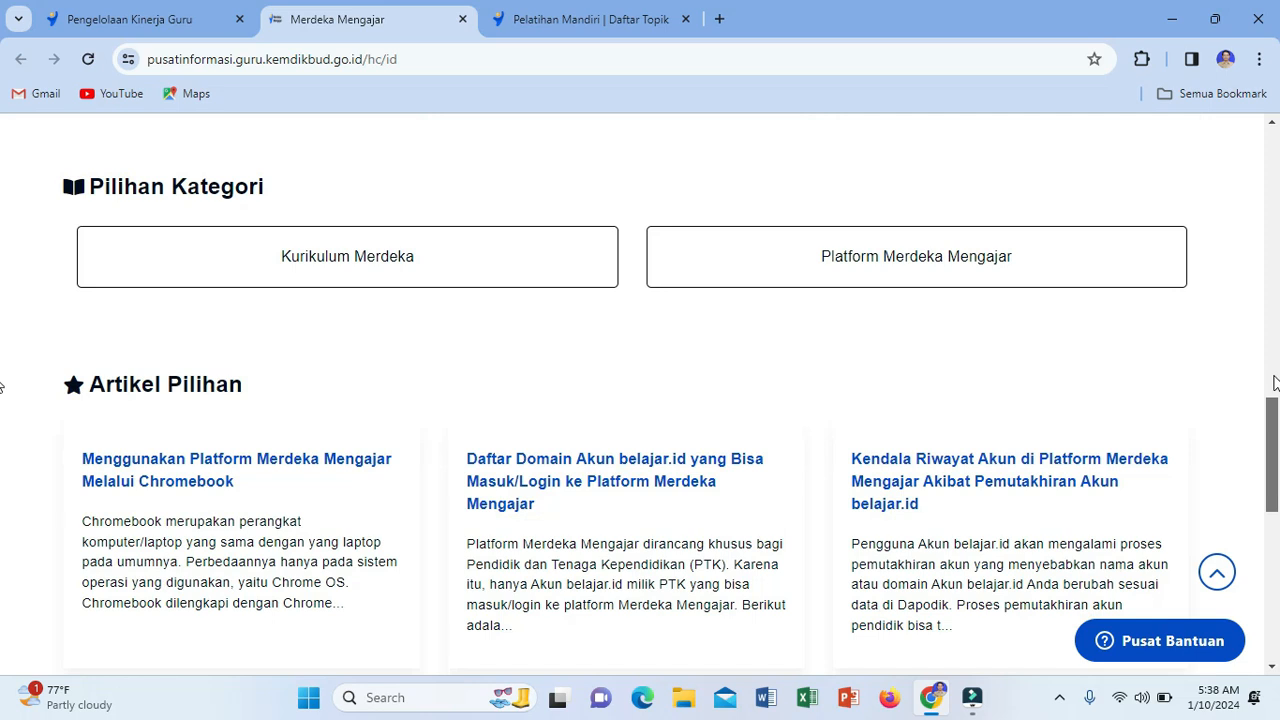
left_click(188, 20)
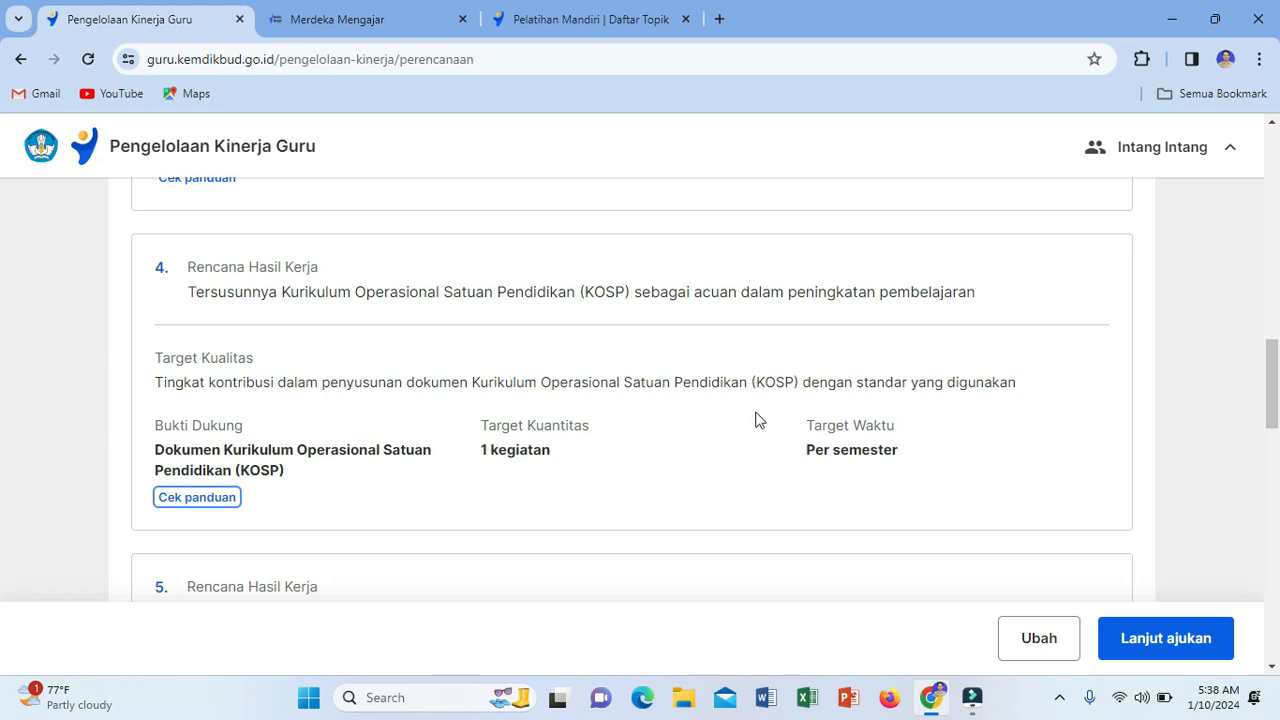
Step: Review Rencana Hasil Kerja 5, the Hasil Kerja Tambahan entry and the start of the Perilaku Kerja table
left_click_drag(1276, 377, 1276, 430)
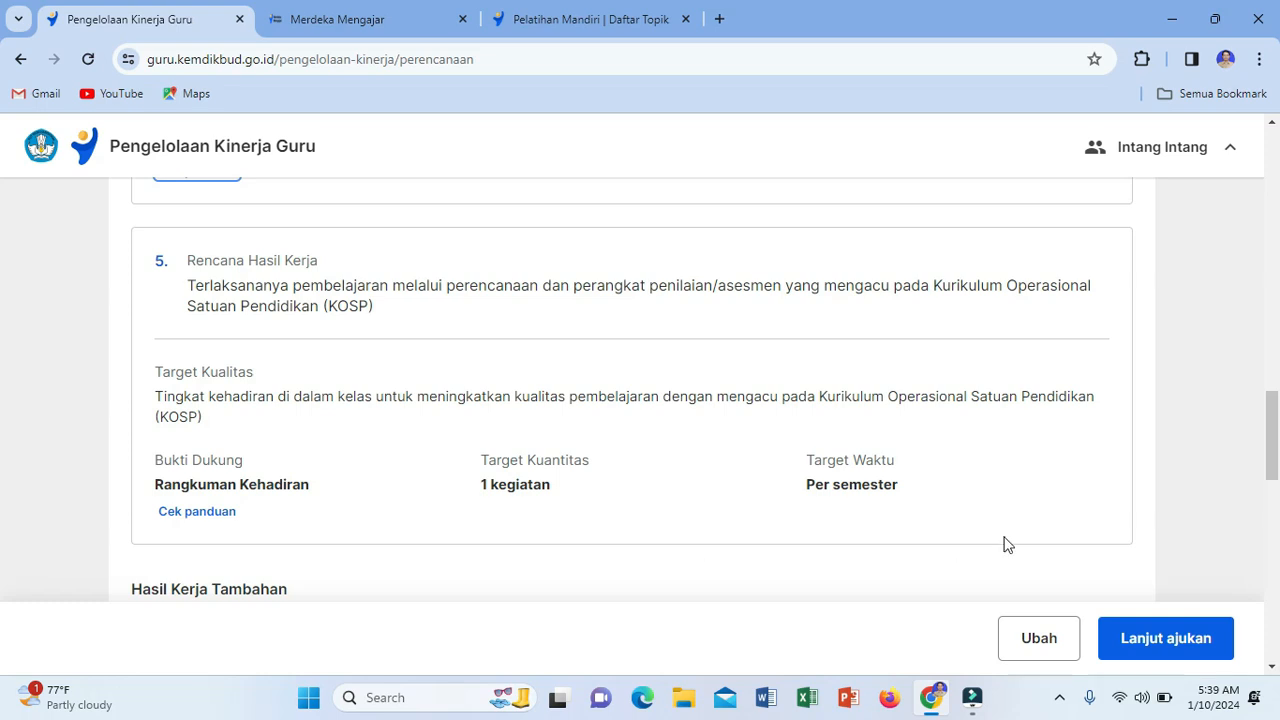
left_click_drag(1268, 441, 1273, 493)
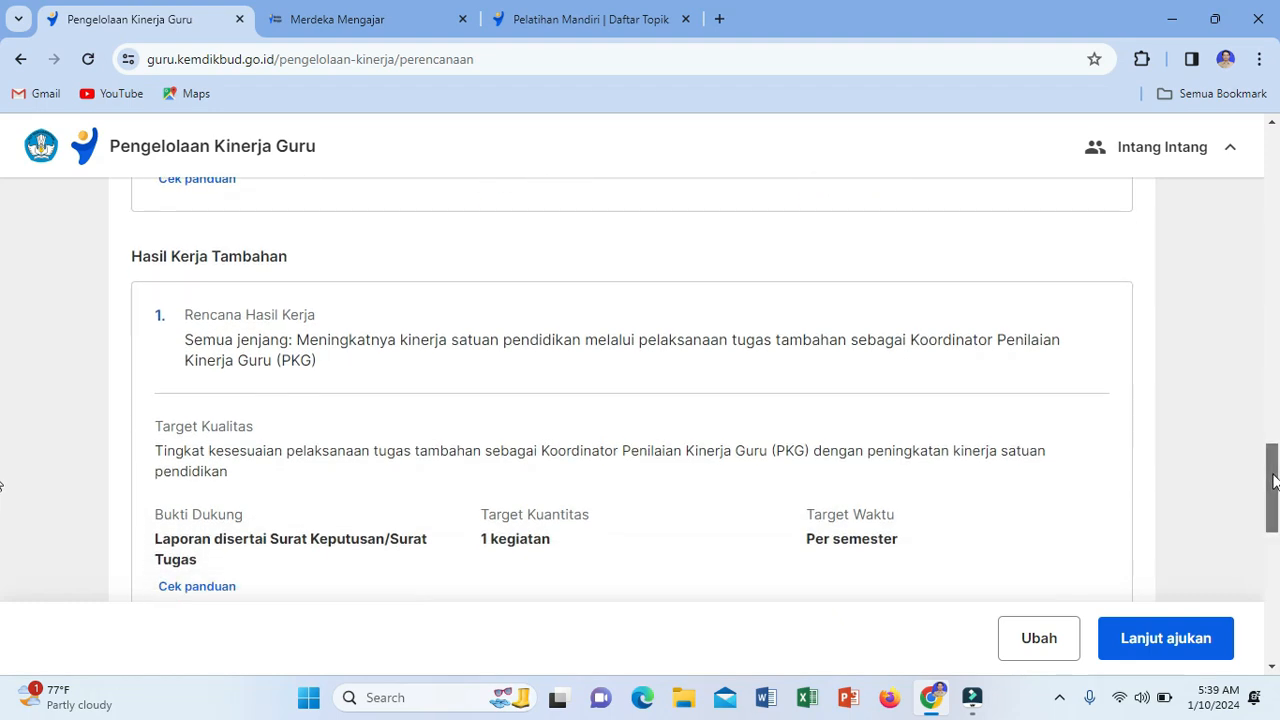
left_click_drag(1273, 481, 1273, 497)
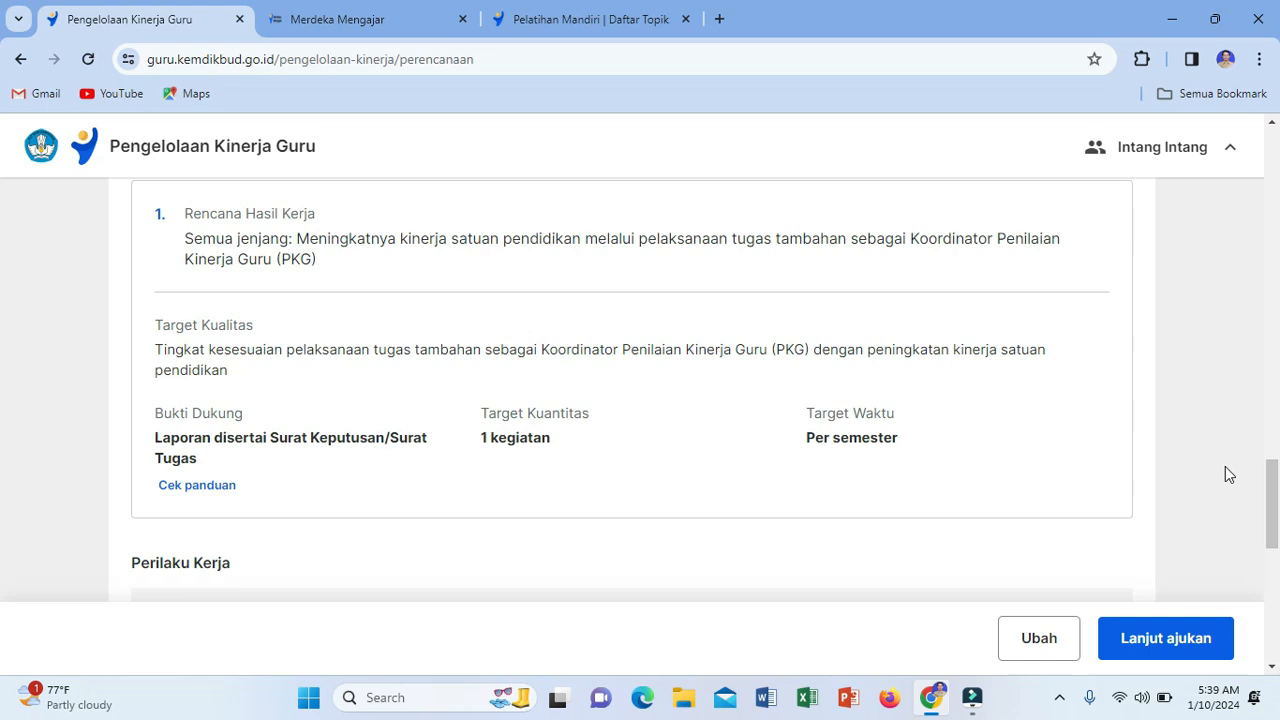
left_click_drag(1270, 487, 1274, 543)
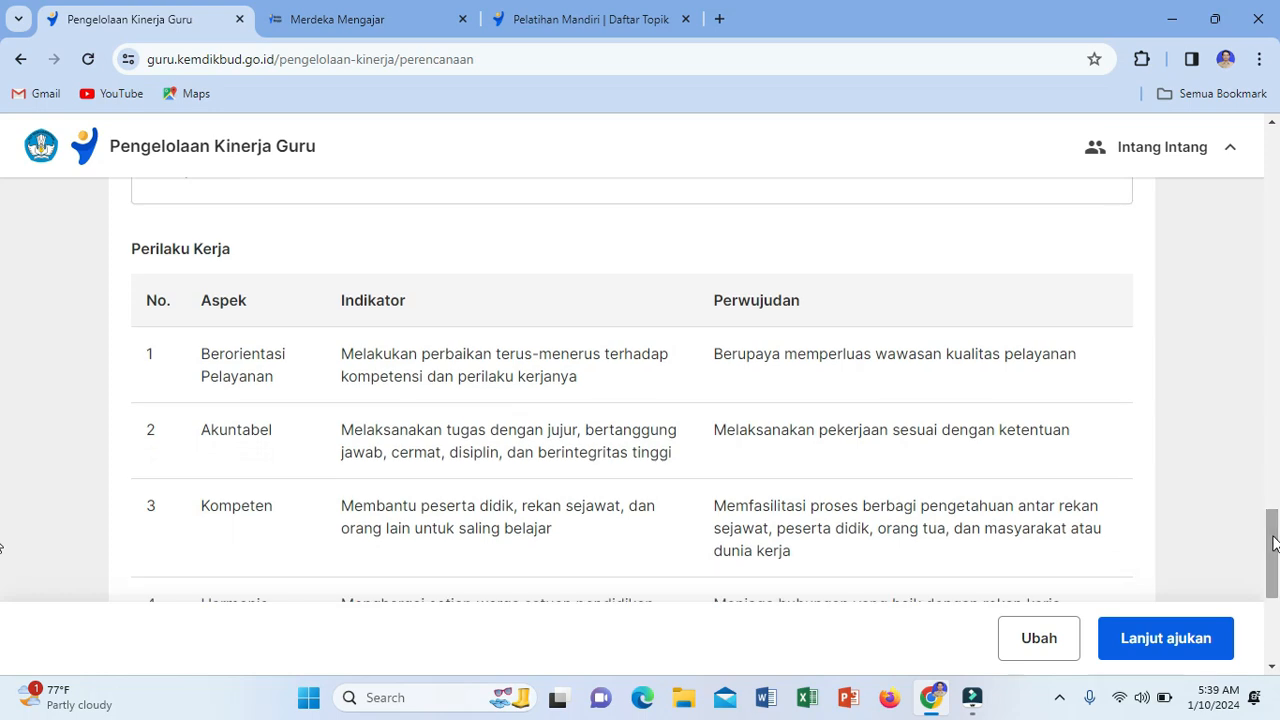
Step: Recheck the whole Rangkuman, from Hasil Kerja Utama through all seven Perilaku Kerja aspects, and return to its beginning
left_click_drag(1274, 542, 1272, 400)
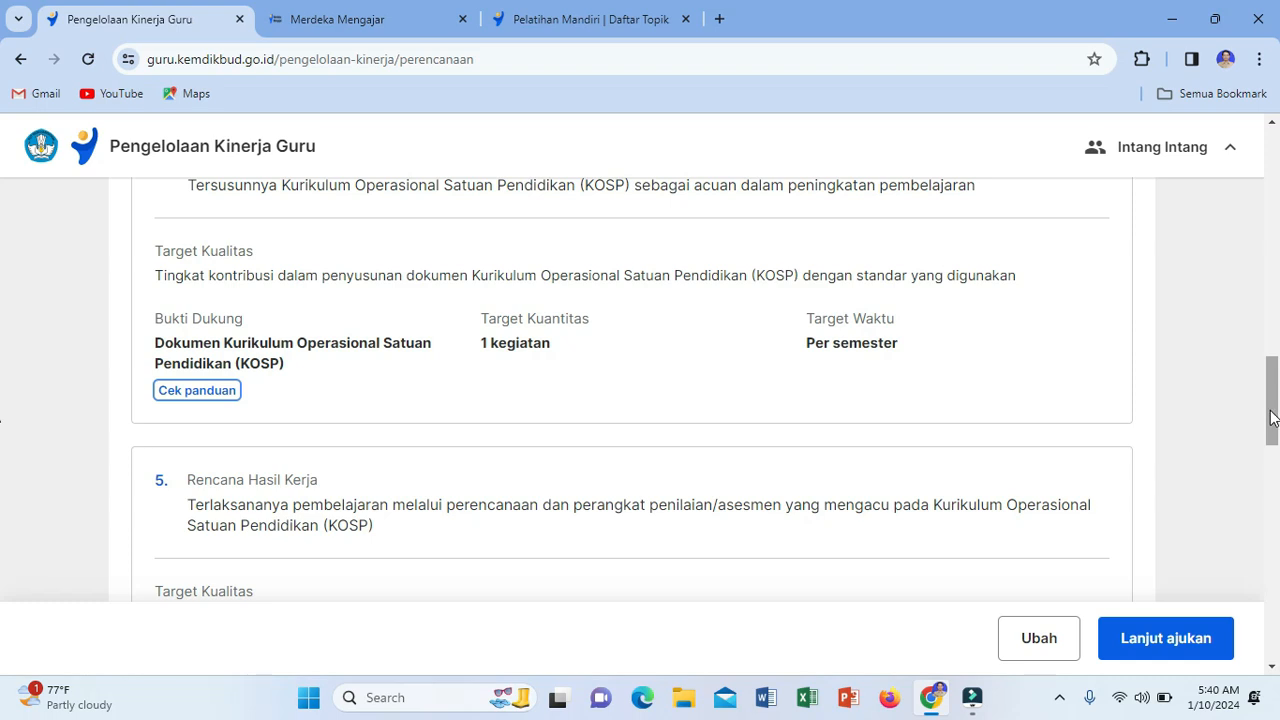
left_click_drag(1272, 418, 1272, 187)
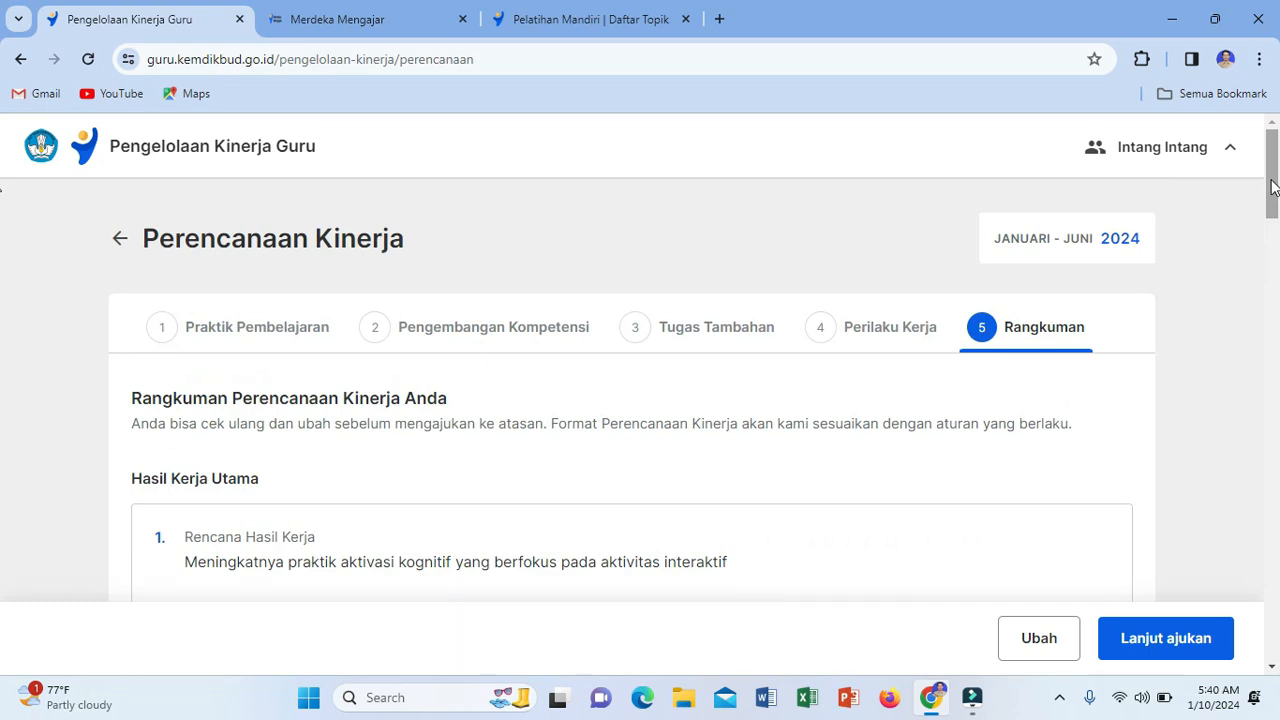
left_click_drag(1272, 187, 1277, 228)
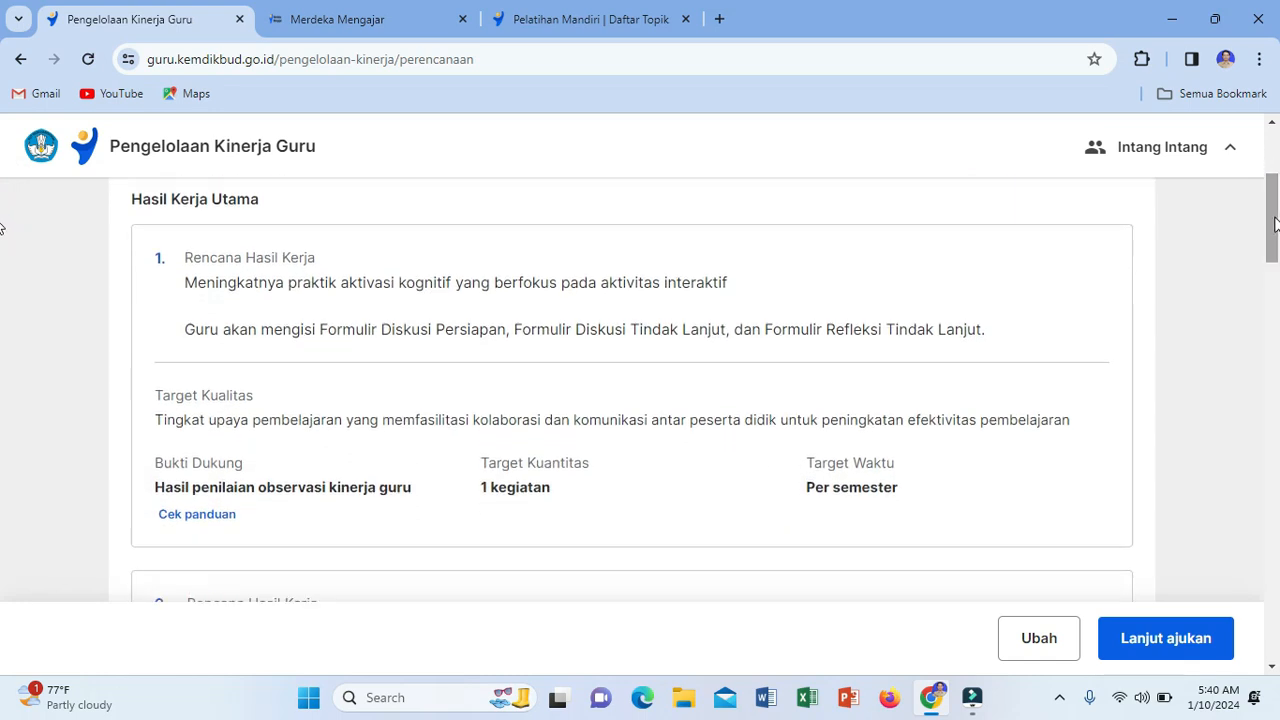
left_click_drag(1275, 222, 1273, 582)
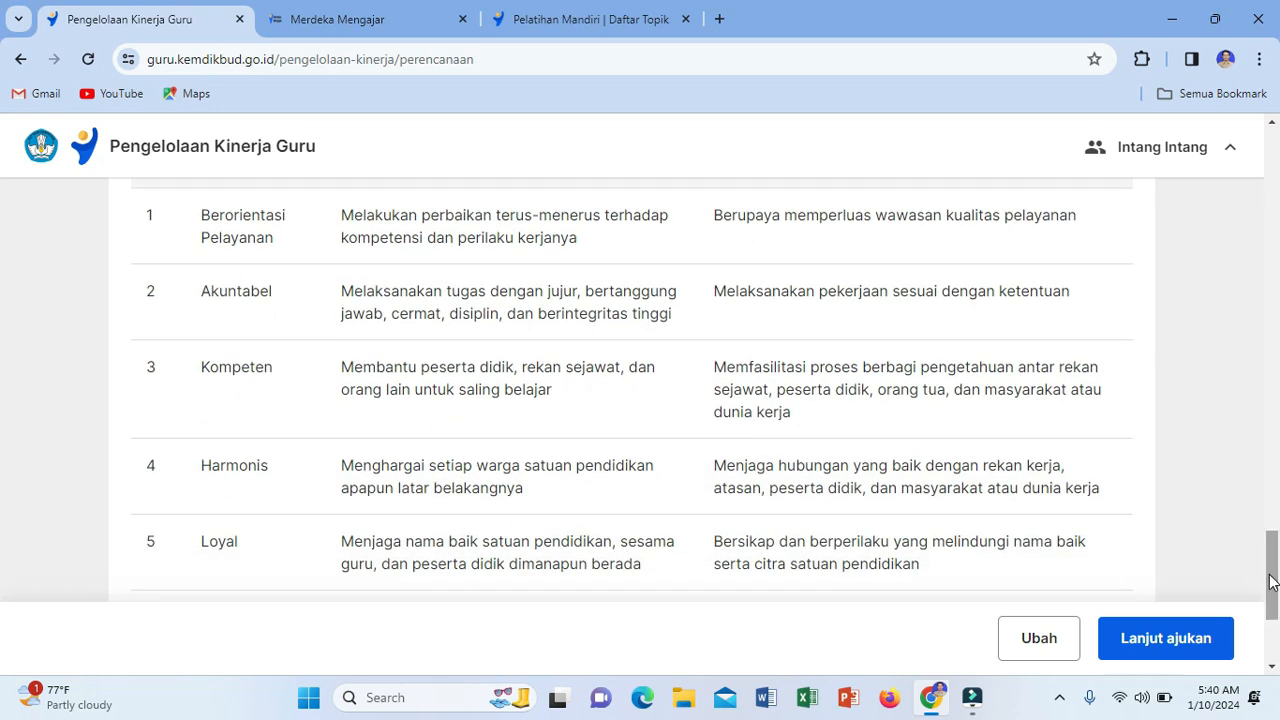
left_click_drag(1273, 582, 1274, 632)
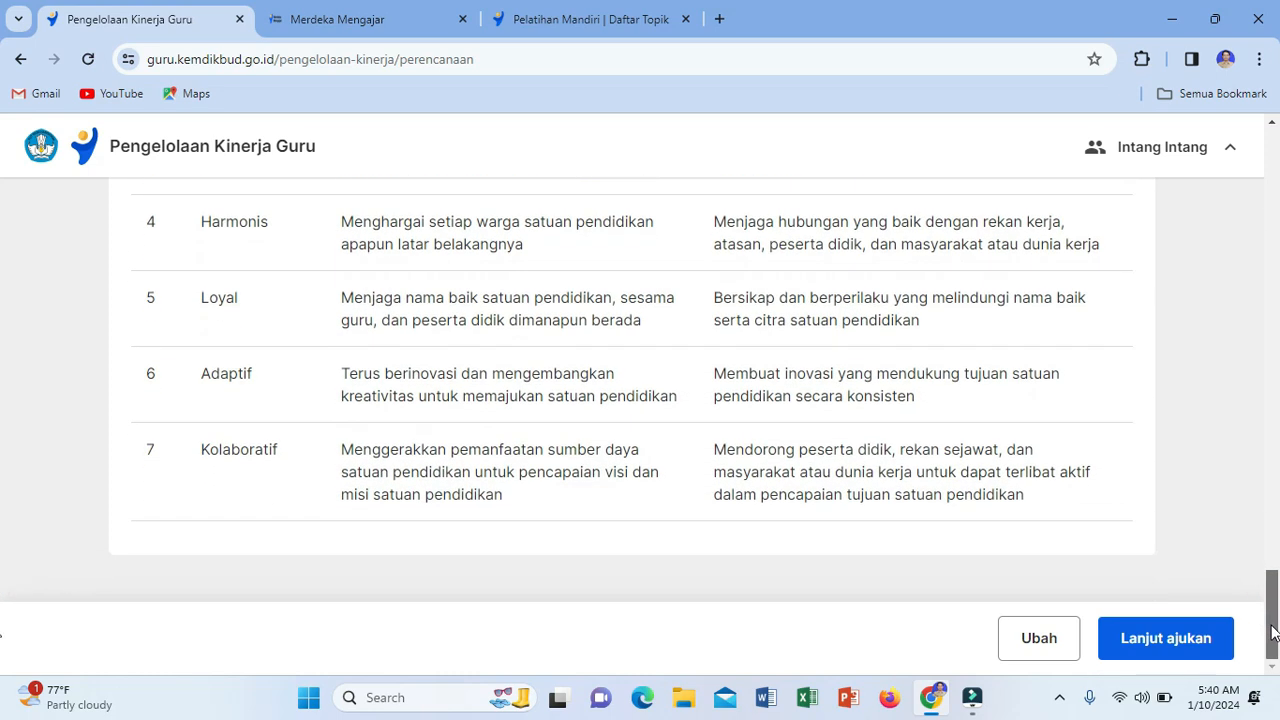
left_click_drag(1274, 630, 1276, 180)
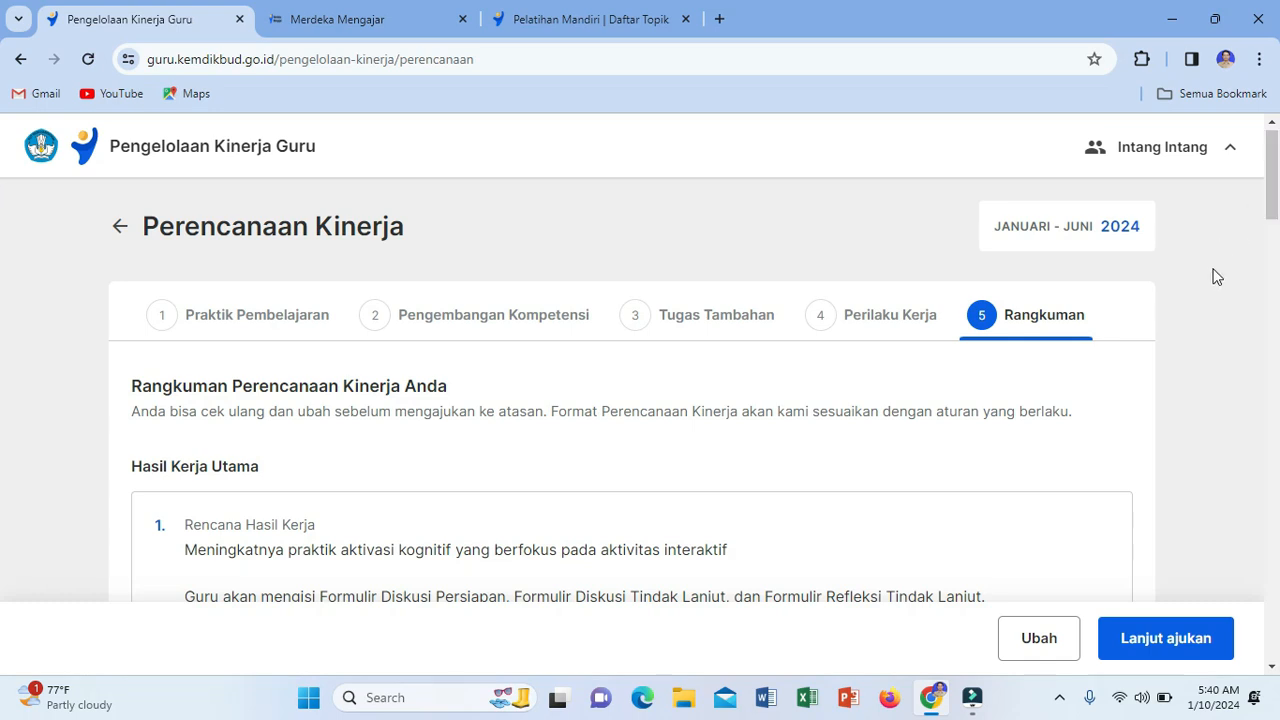
mouse_move(1273, 185)
left_mouse_down()
mouse_move(1276, 310)
mouse_move(1273, 177)
left_mouse_up()
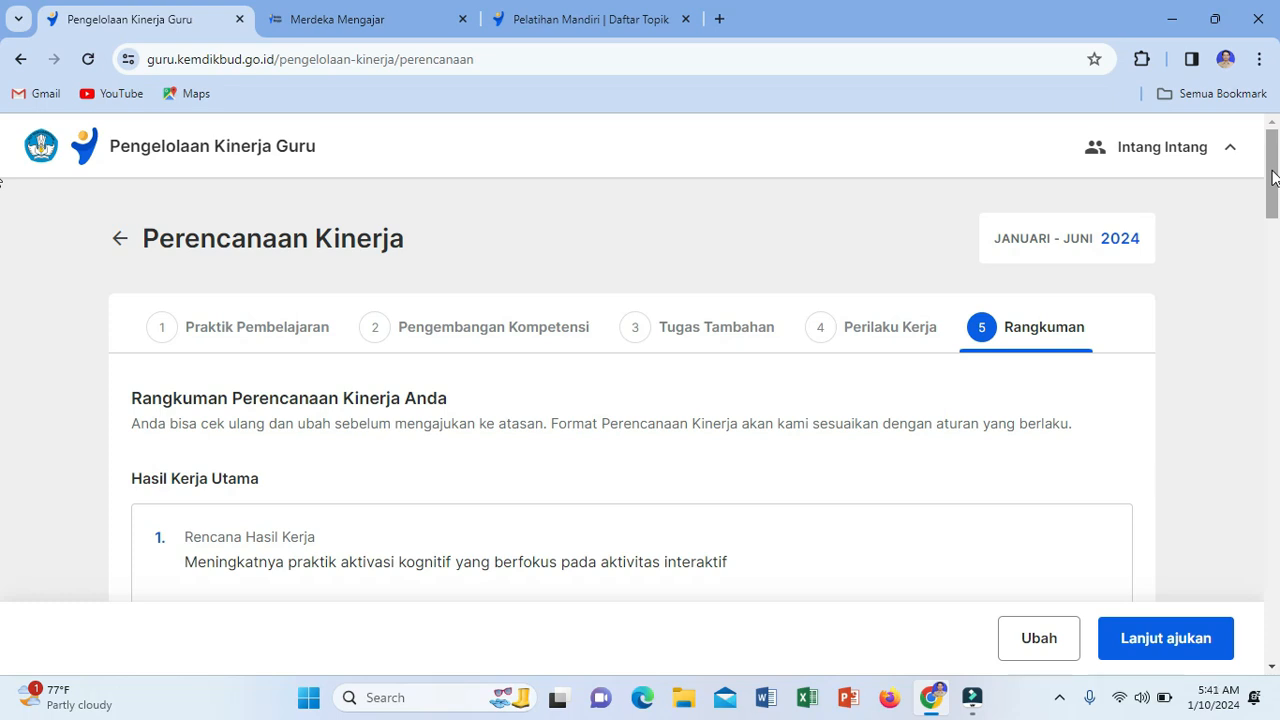
mouse_move(1272, 175)
left_mouse_down()
mouse_move(1276, 248)
mouse_move(1278, 162)
left_mouse_up()
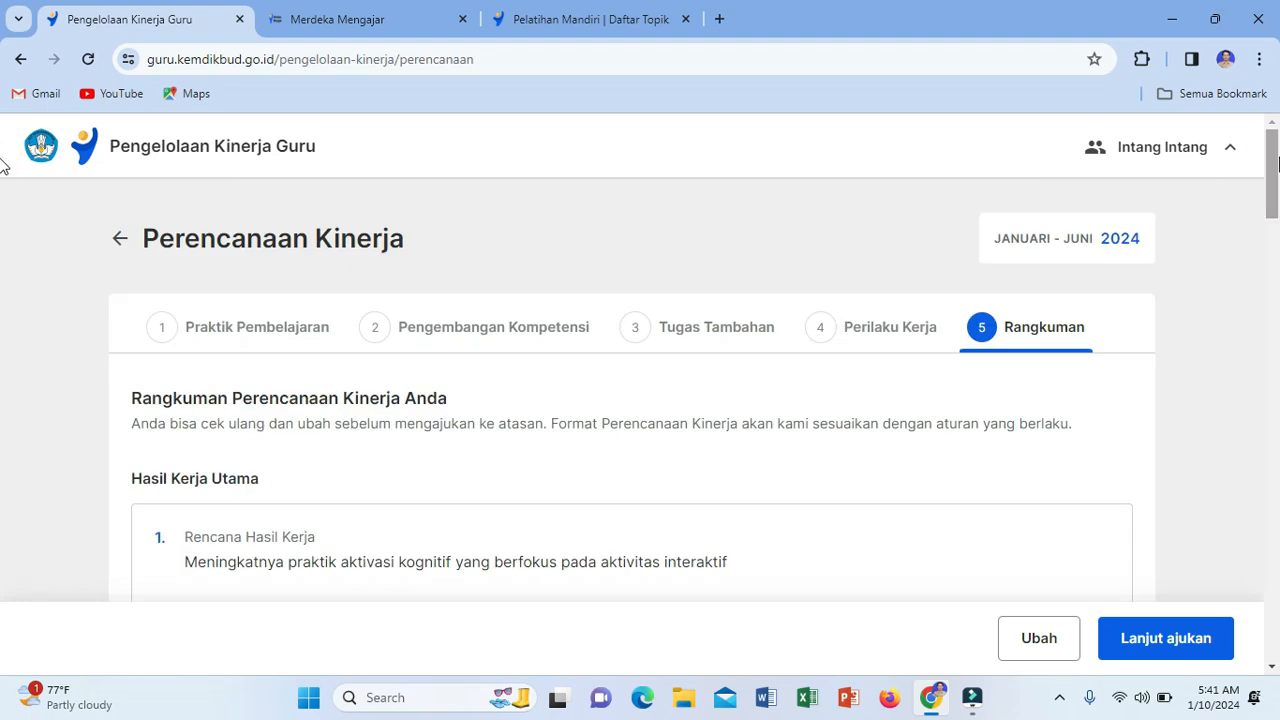